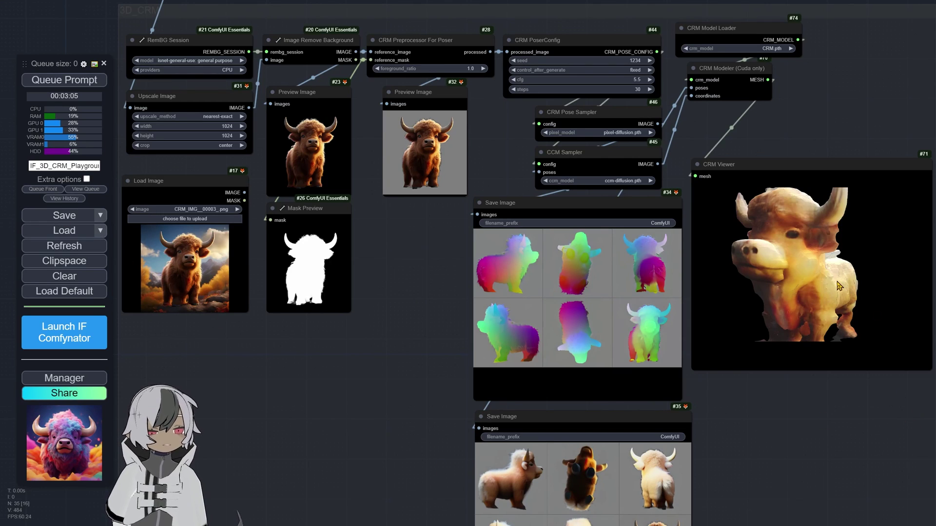
- Orbit the bison mesh preview and look over the nodes above the bison group
drag(838, 286, 556, 351)
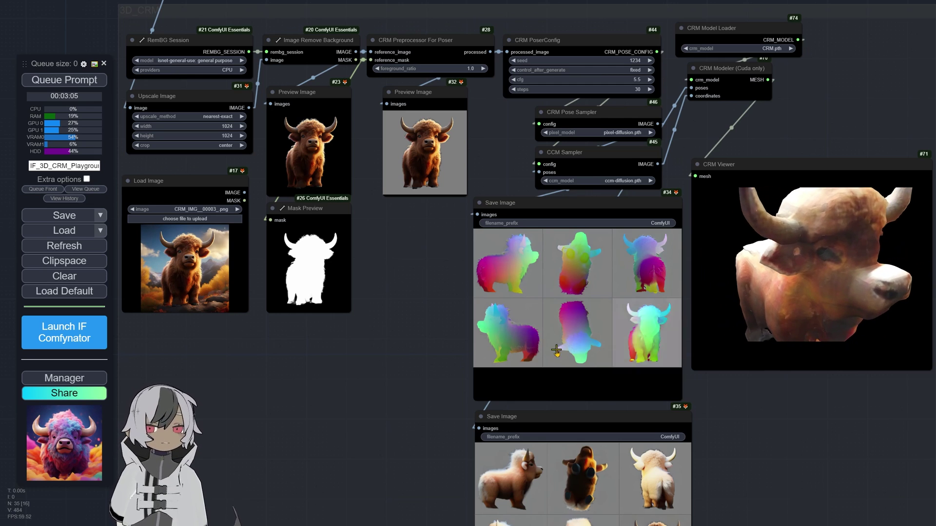
scroll(421, 291, down, 3)
drag(417, 314, 405, 344)
scroll(462, 254, up, 2)
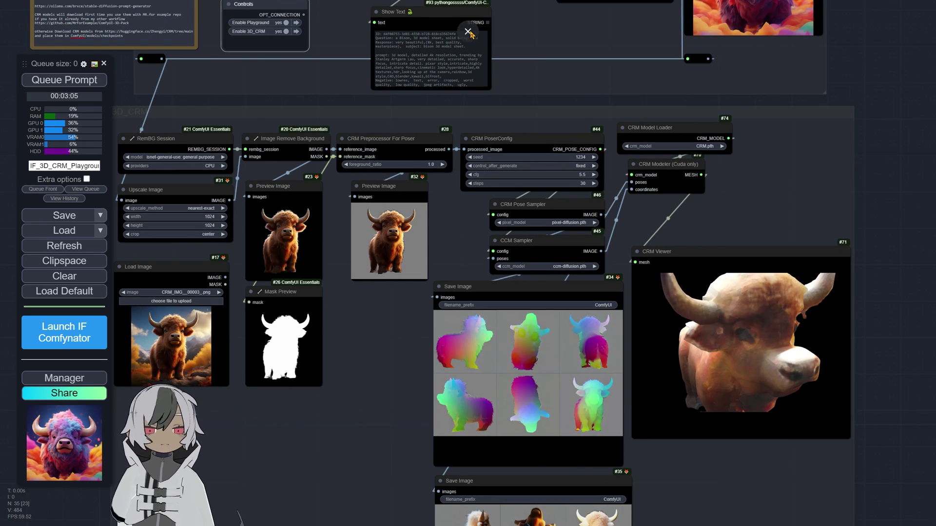
- Leave full screen and browse the other CRM workflow's mesh-building nodes
click(469, 32)
click(85, 7)
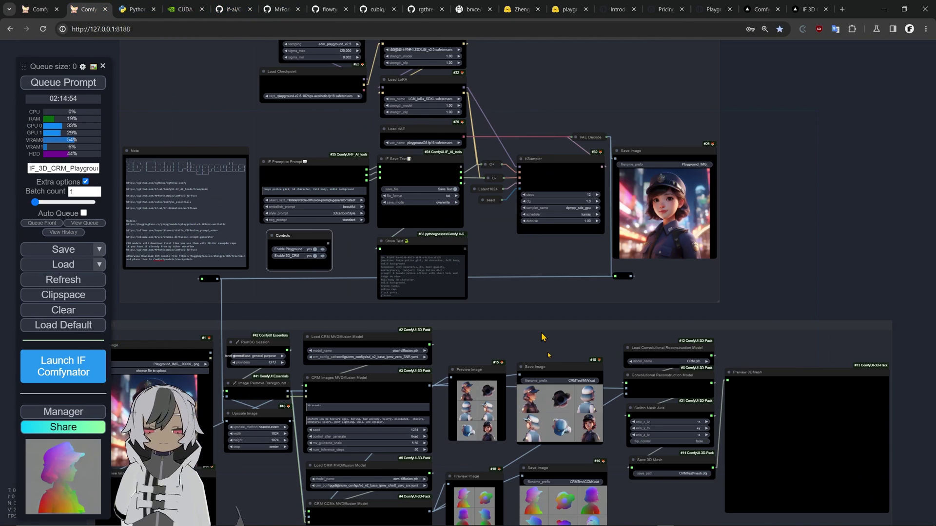
scroll(548, 341, up, 3)
scroll(559, 242, up, 5)
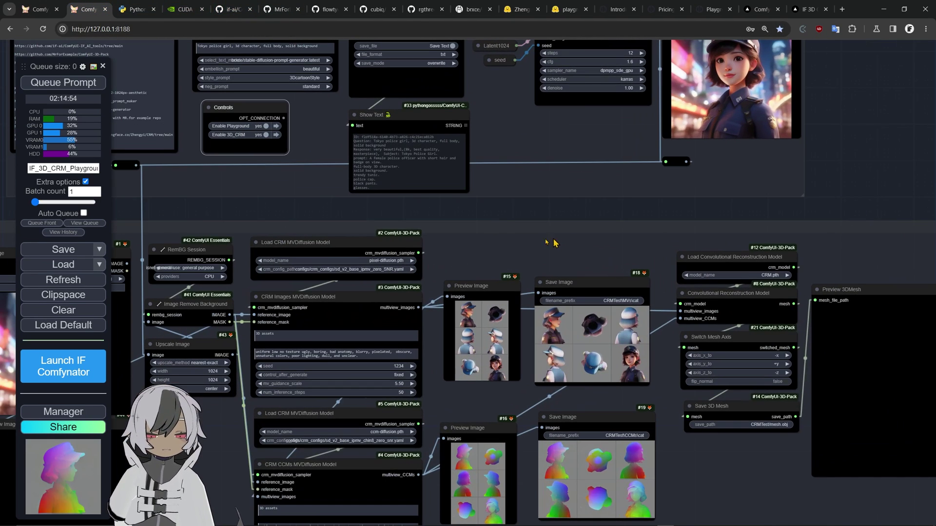
scroll(533, 245, up, 3)
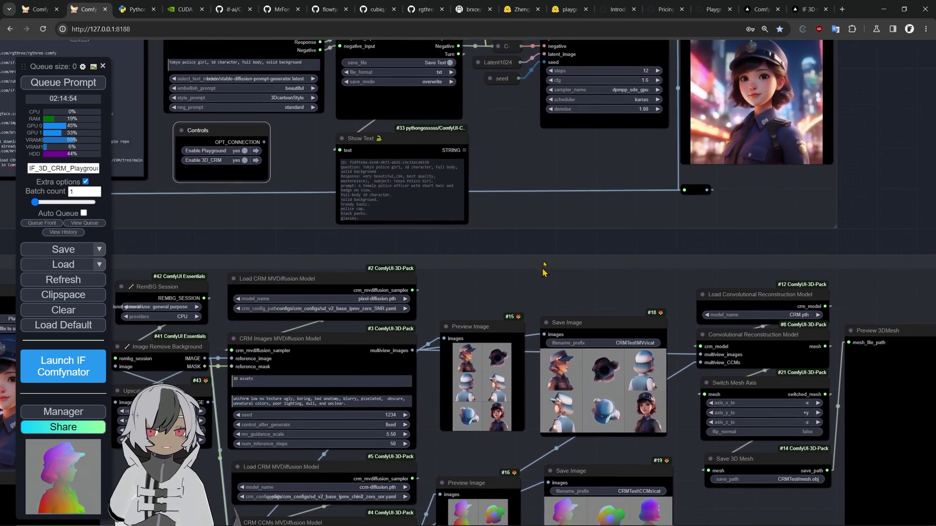
drag(544, 273, 538, 185)
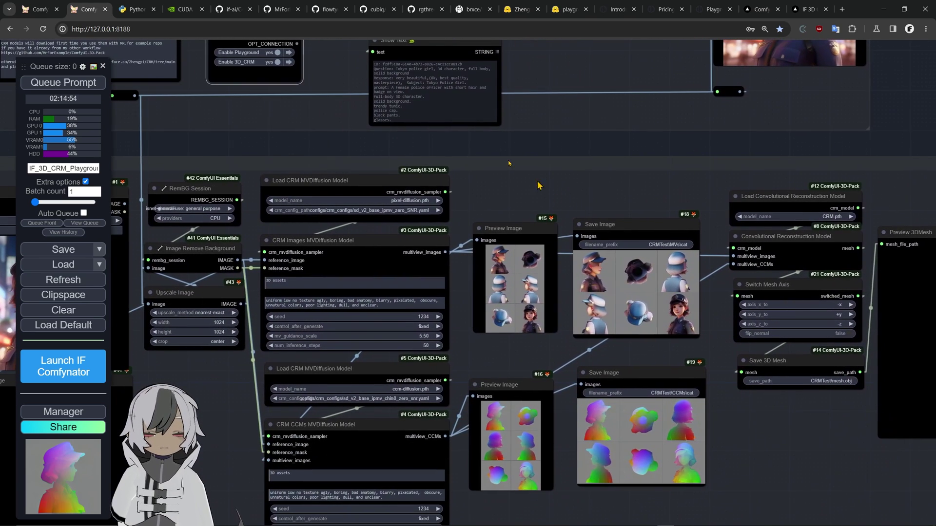
- Return to the bison CRM workflow and view its prompt and image generation nodes
click(33, 10)
scroll(542, 176, down, 2)
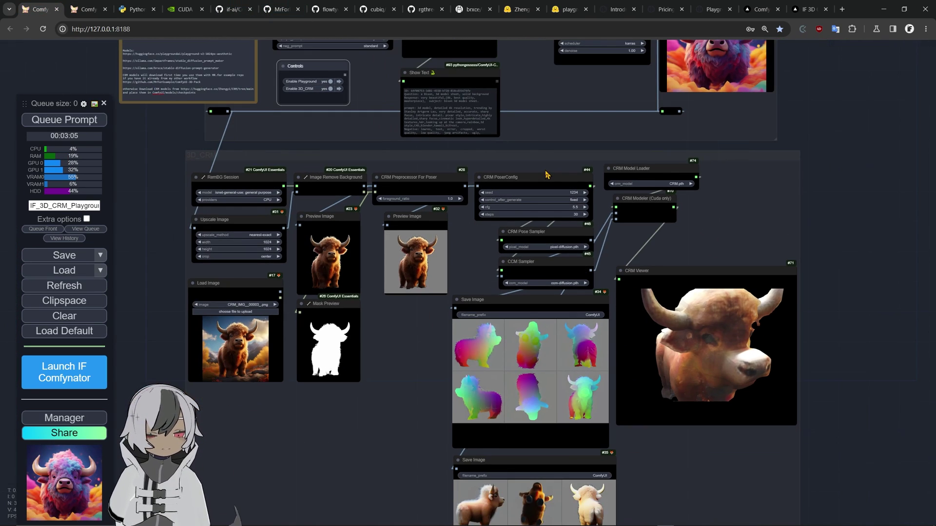
drag(738, 244, 713, 327)
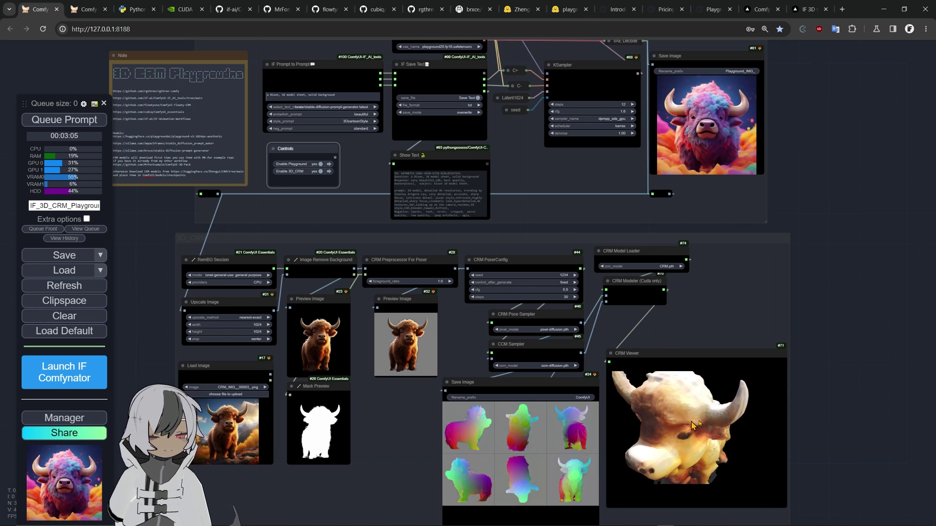
- Switch to Blender and open Preferences > Add-ons to check the glTF 2.0 add-on is enabled
mouse_move(618, 524)
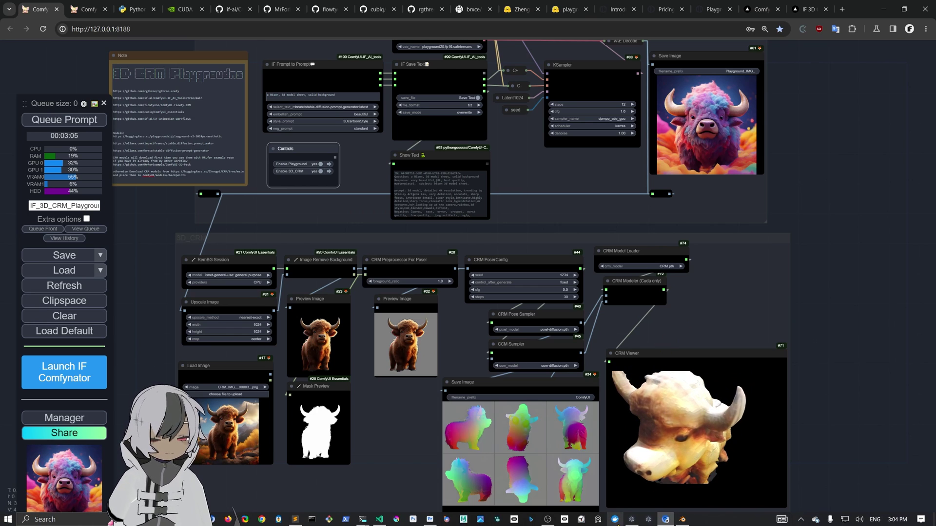
click(681, 520)
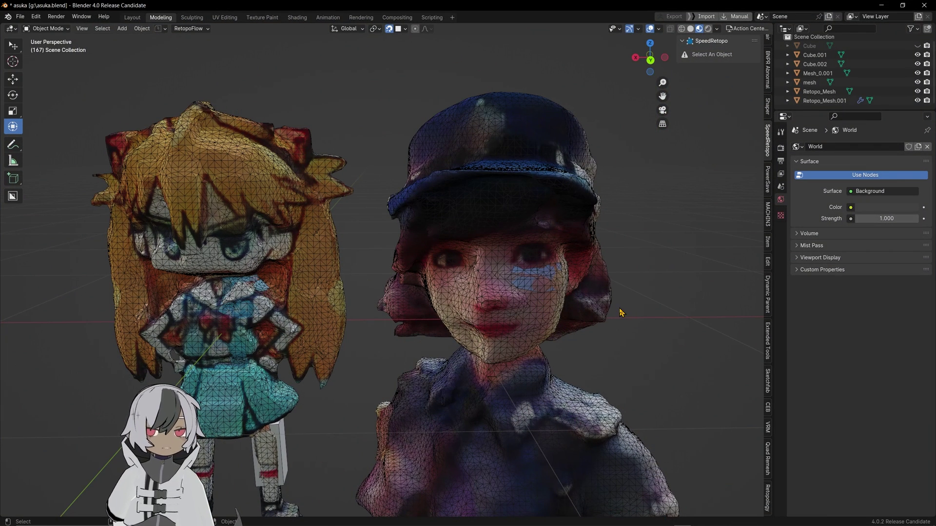
drag(632, 324, 611, 332)
drag(558, 364, 645, 315)
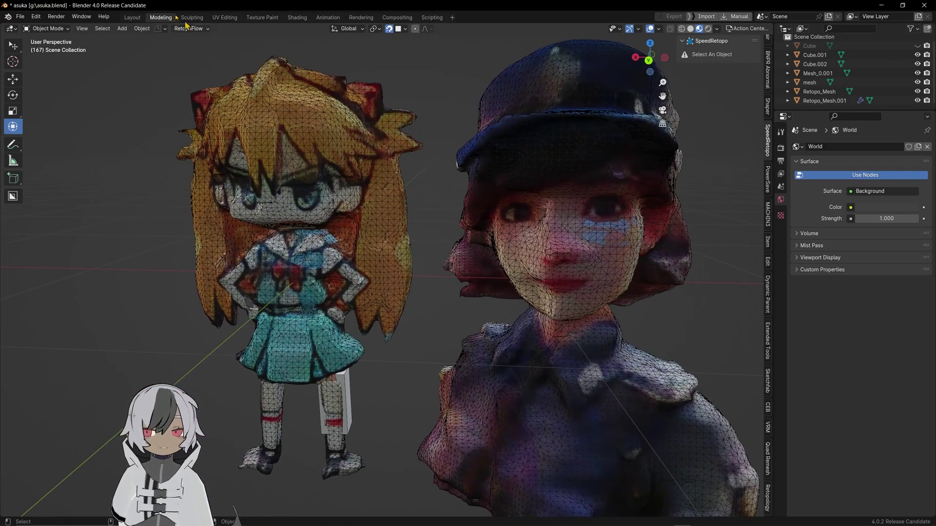
click(22, 17)
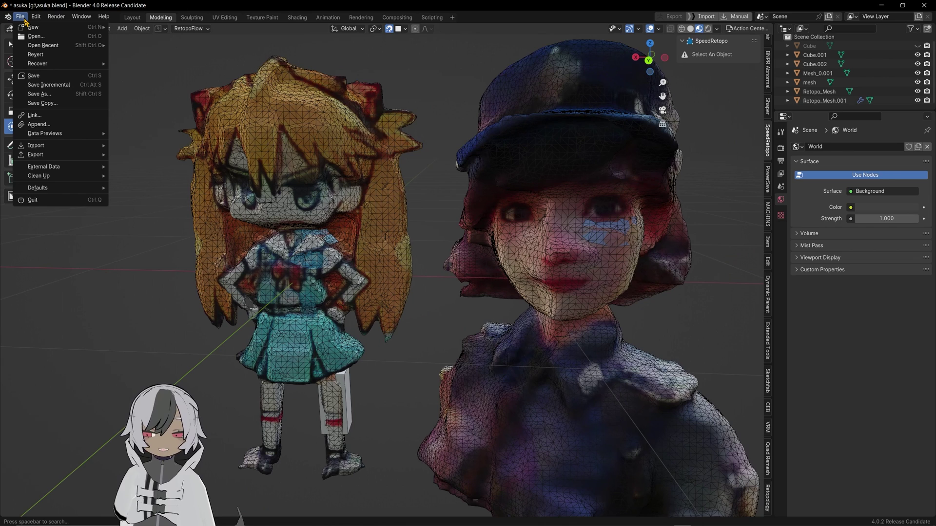
click(65, 139)
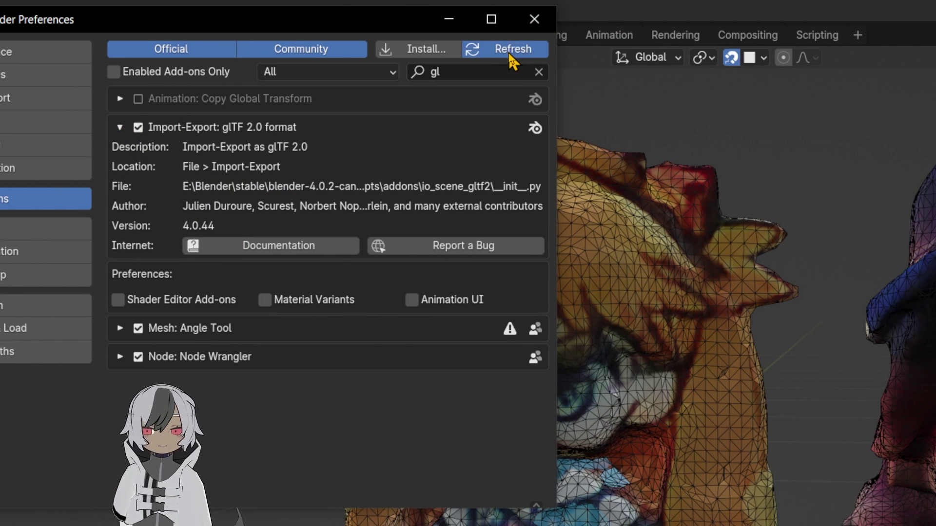
- Import meshsave_00006_.glb from ComfyUI/output as a glTF 2.0 file
click(543, 18)
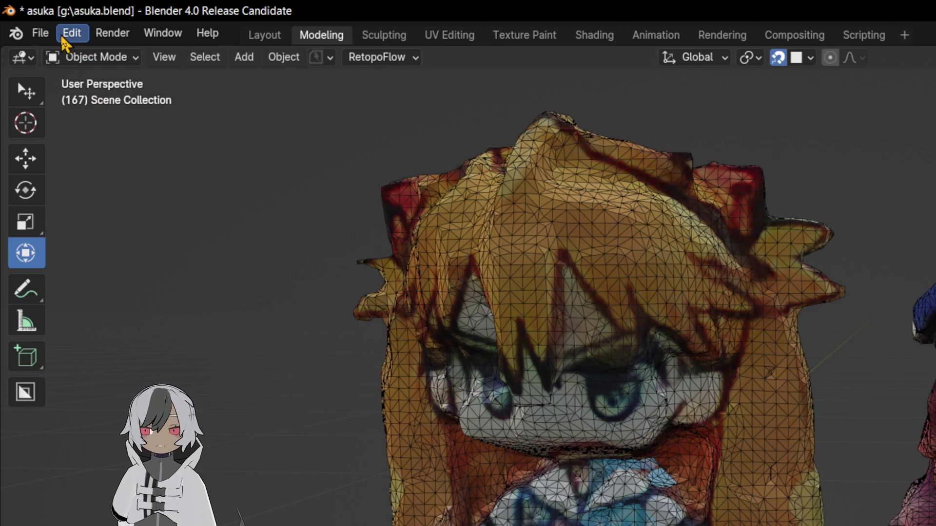
click(43, 33)
mouse_move(113, 290)
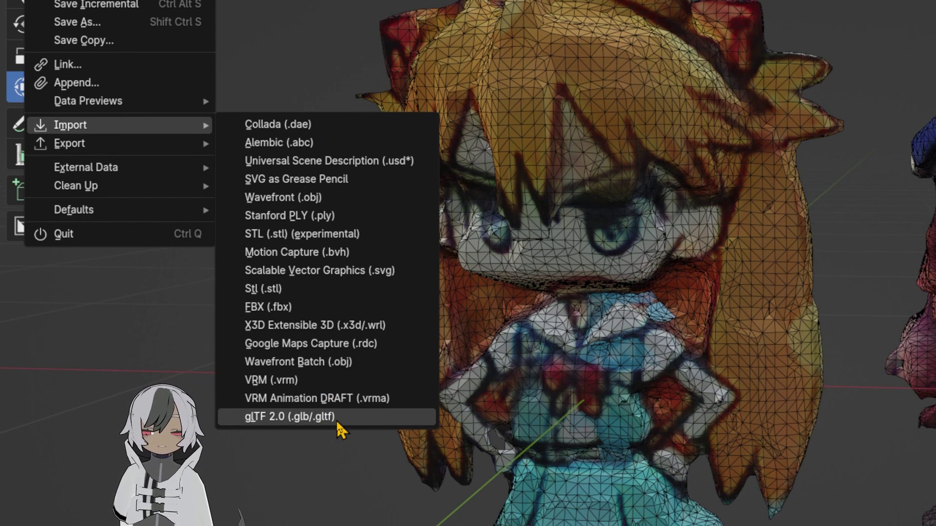
click(322, 424)
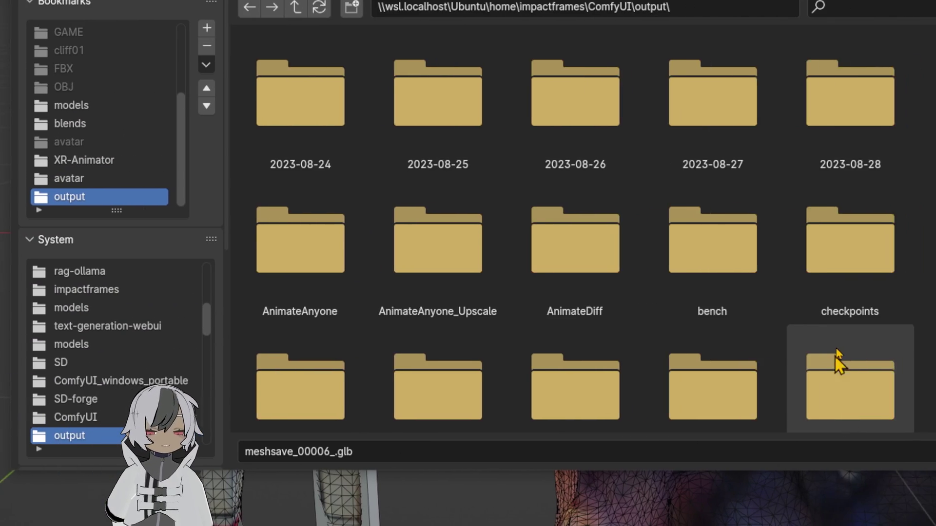
scroll(900, 343, down, 10)
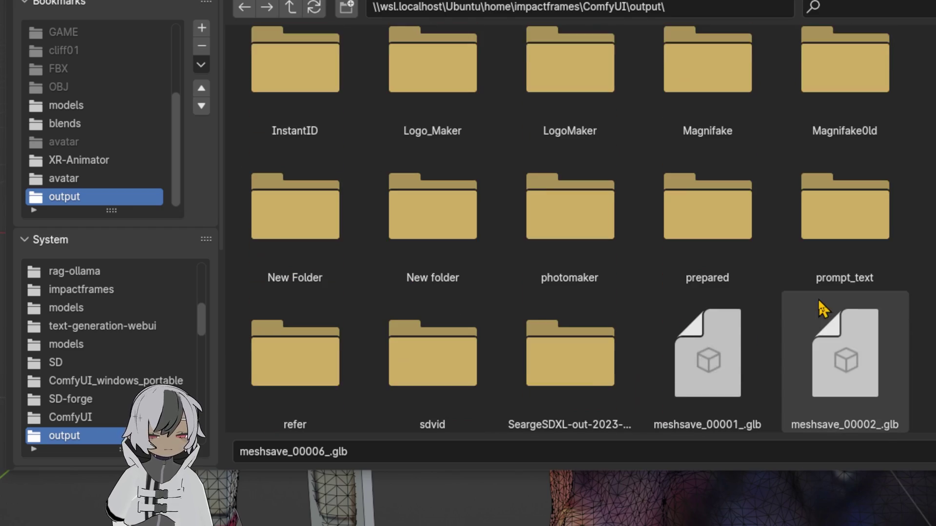
scroll(819, 302, down, 3)
click(707, 385)
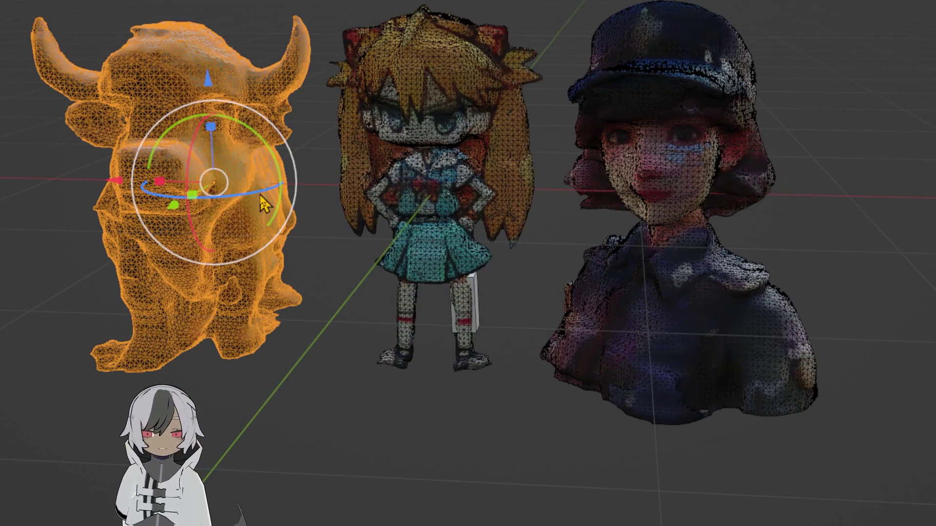
- Rotate the bison around the Z axis, then move the view to the cap-girl model
key(r)
key(z)
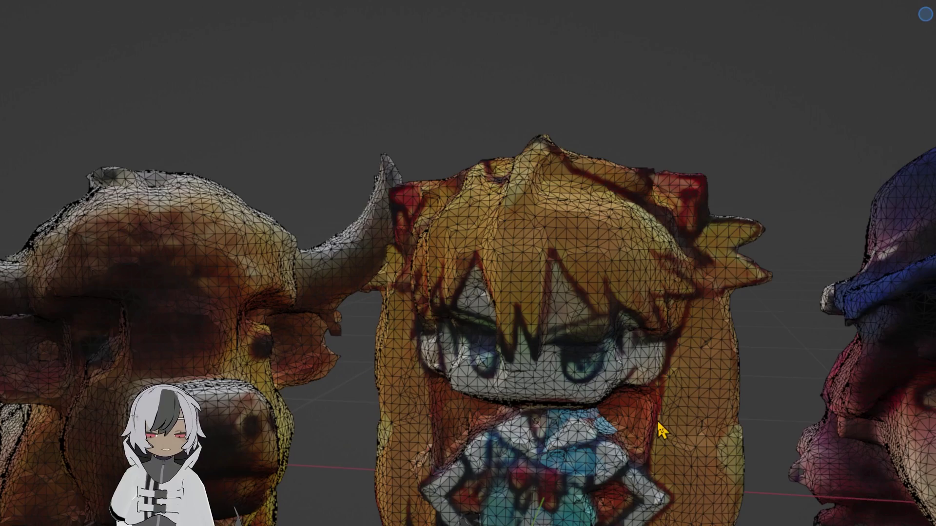
drag(767, 348, 535, 357)
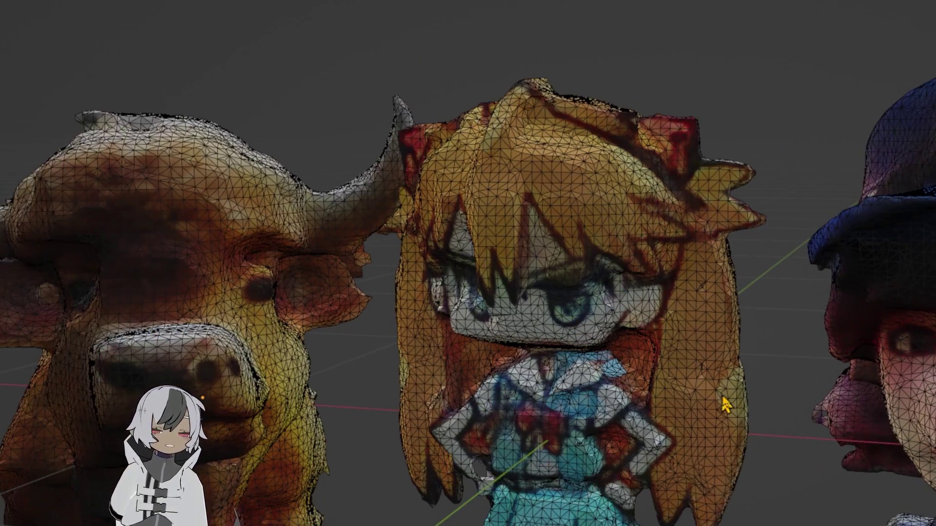
scroll(835, 387, right, 5)
scroll(825, 375, up, 2)
scroll(809, 378, down, 4)
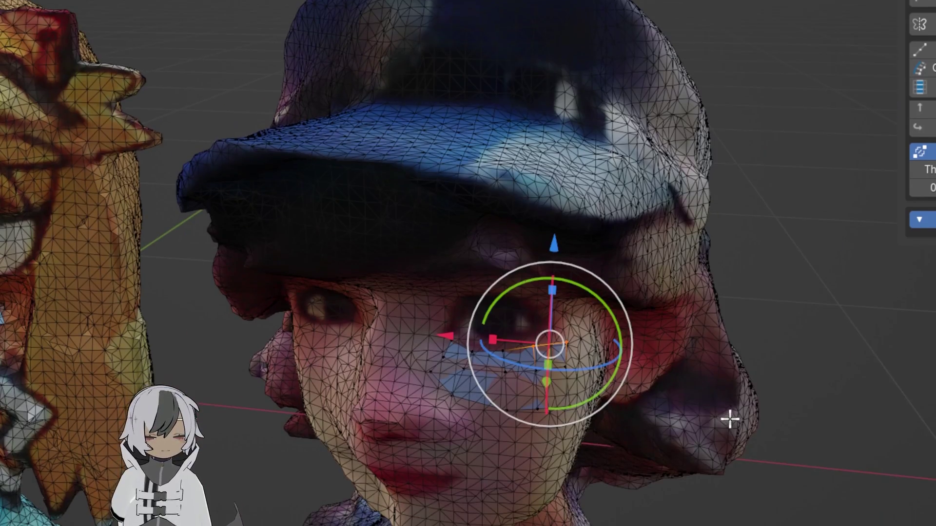
- Zoom to the cap girl's face and lift the patch's right vertex up the cheek
drag(735, 394, 716, 375)
scroll(700, 368, up, 3)
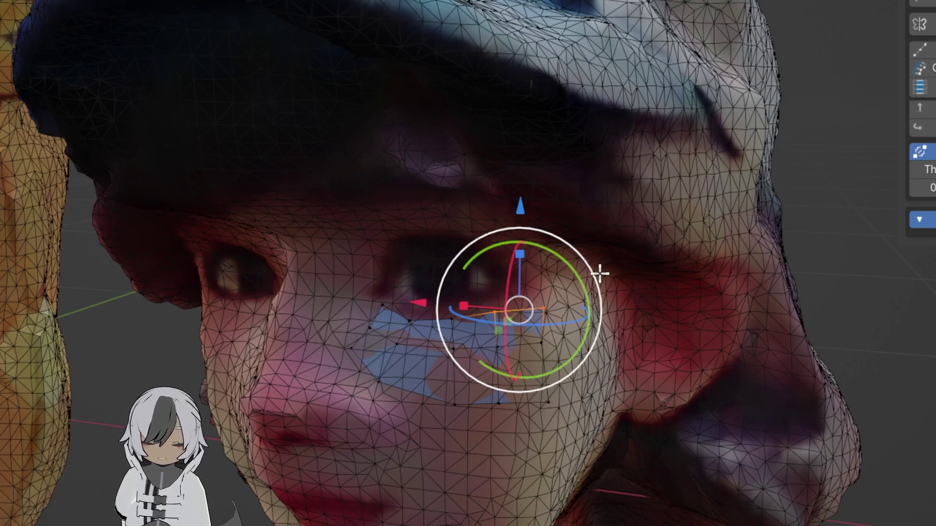
key(e)
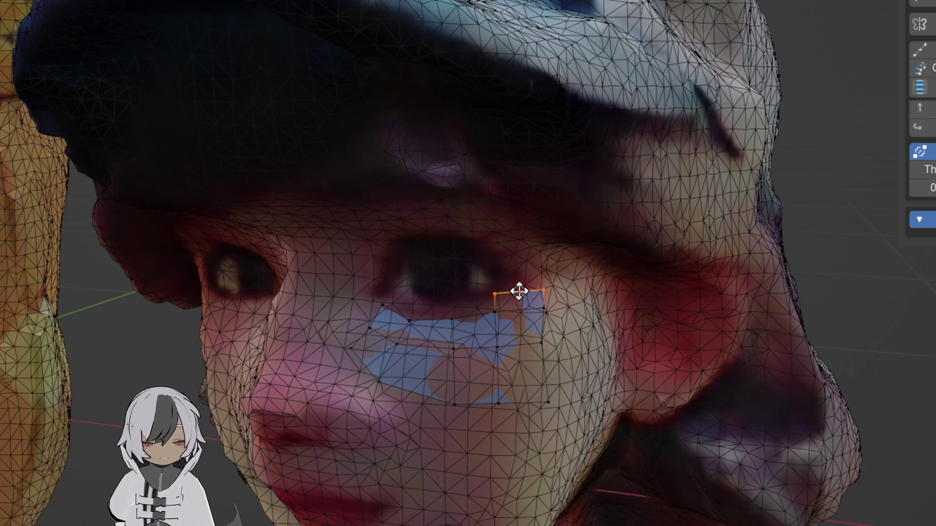
right_click(518, 291)
click(548, 306)
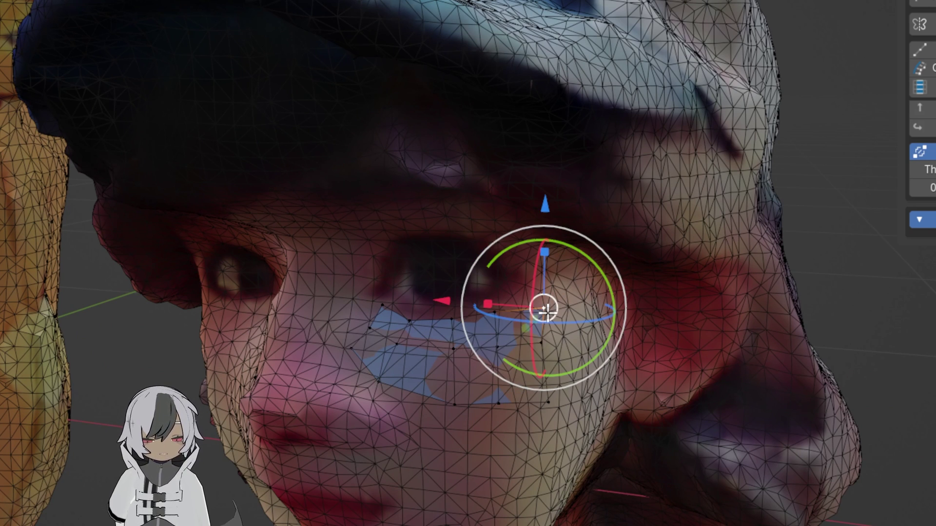
drag(543, 305, 525, 292)
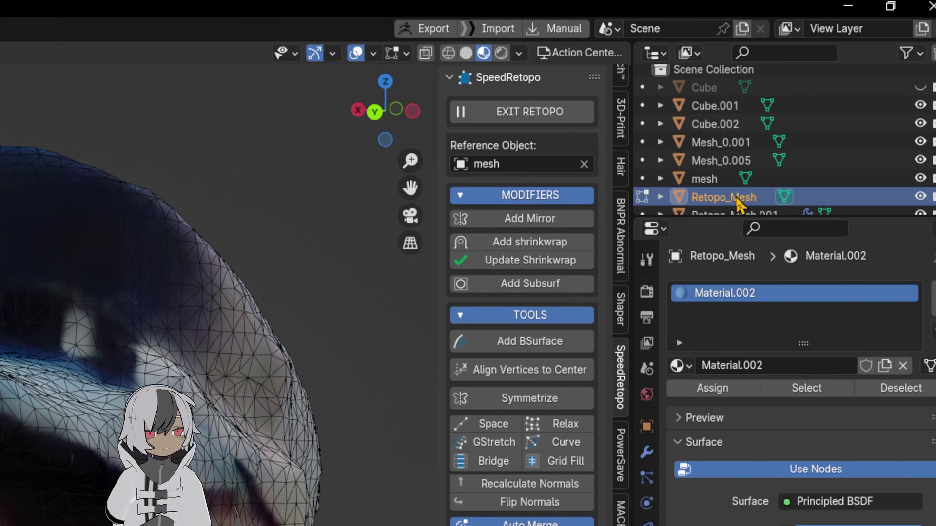
- Delete the old Retopo_Mesh, select the face scan, and start a new retopology session
right_click(738, 202)
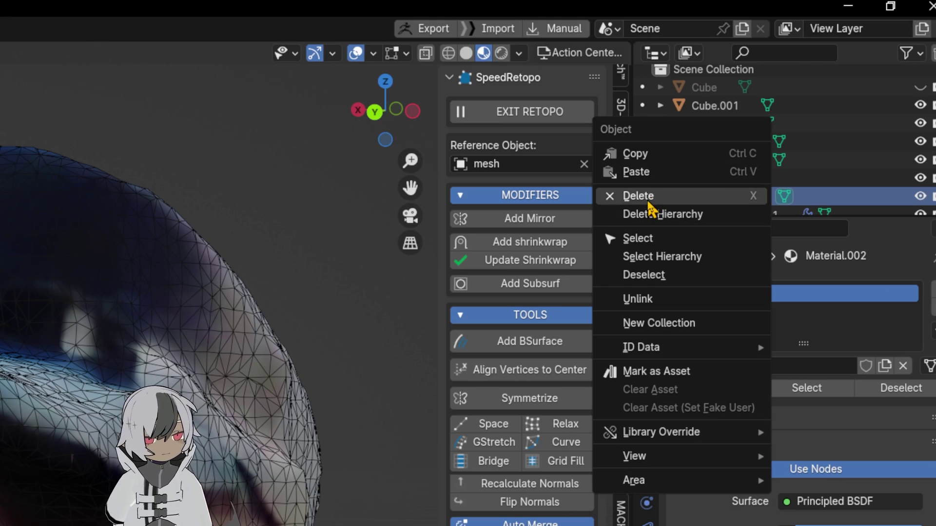
click(648, 200)
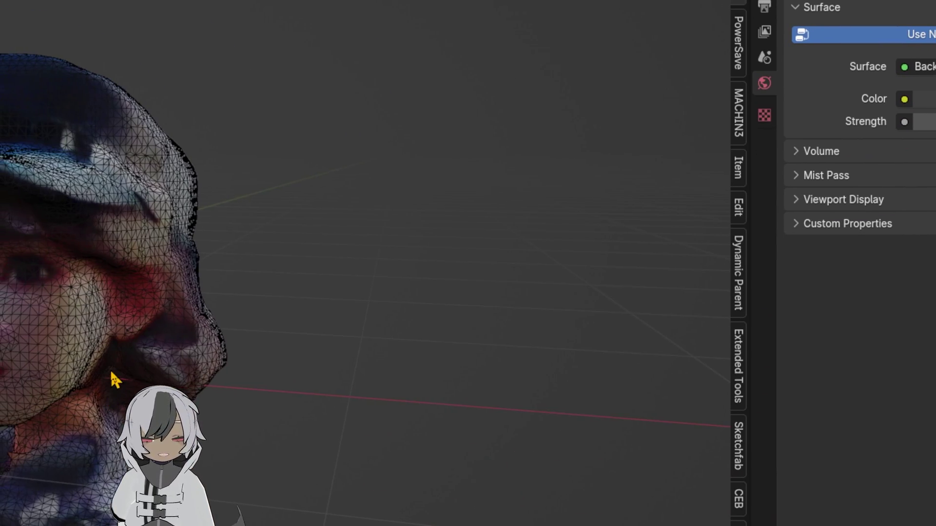
click(198, 324)
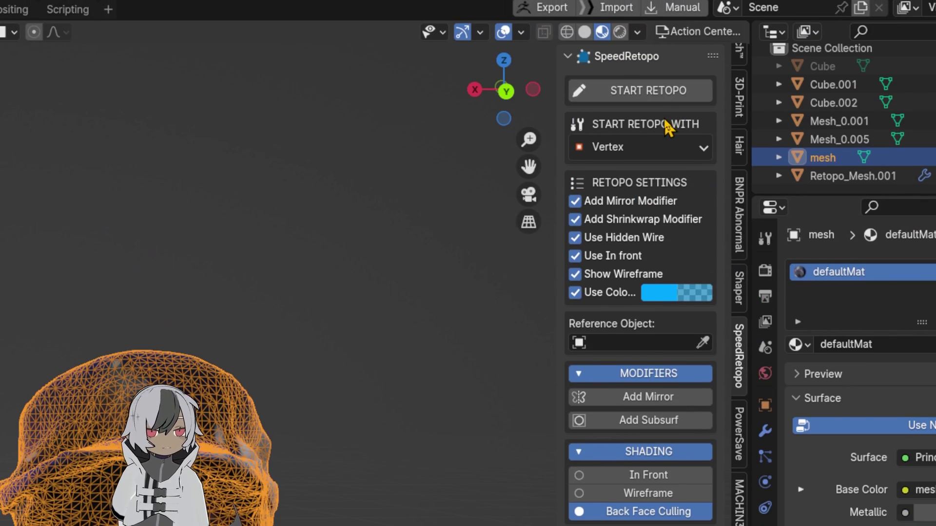
click(648, 99)
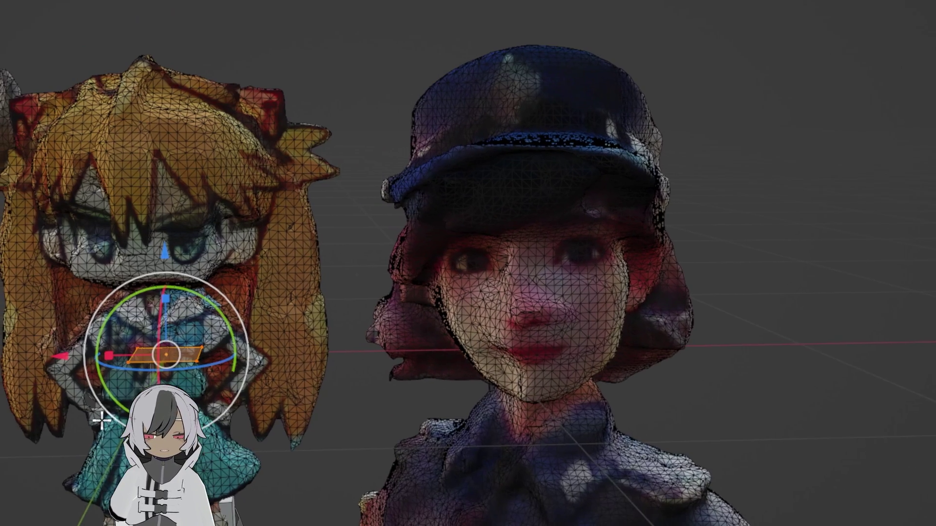
- Move the starter plane along X onto the face and stretch its right end upward
key(g)
key(x)
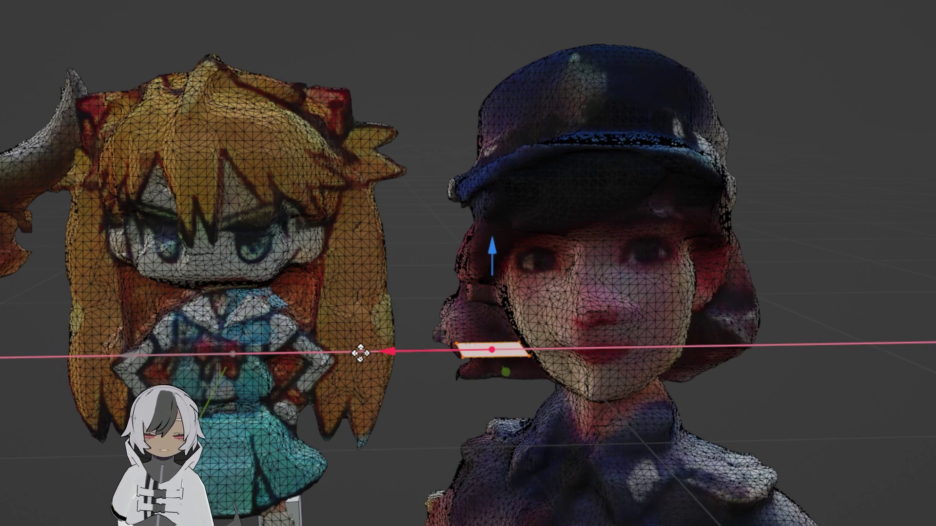
click(377, 355)
click(478, 357)
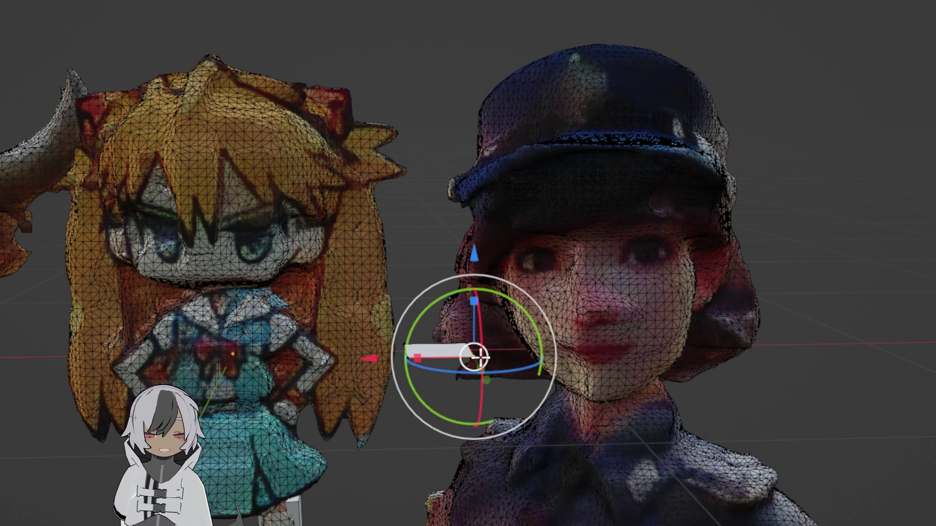
drag(476, 357, 675, 288)
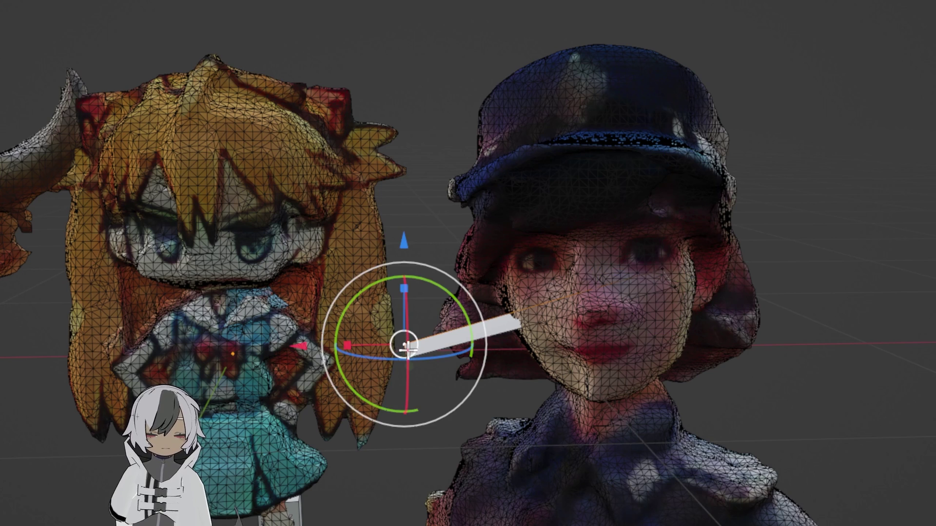
- Taper the strip by pulling its left-end vertices into the face
drag(406, 346, 634, 280)
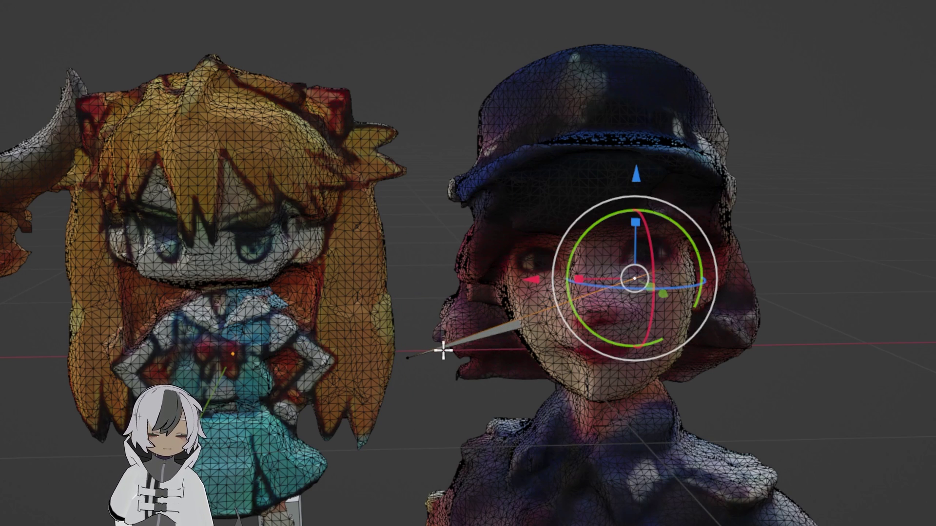
click(407, 357)
drag(407, 357, 645, 296)
scroll(799, 259, up, 5)
scroll(798, 272, down, 2)
drag(800, 316, 553, 311)
scroll(788, 326, up, 5)
scroll(776, 334, down, 2)
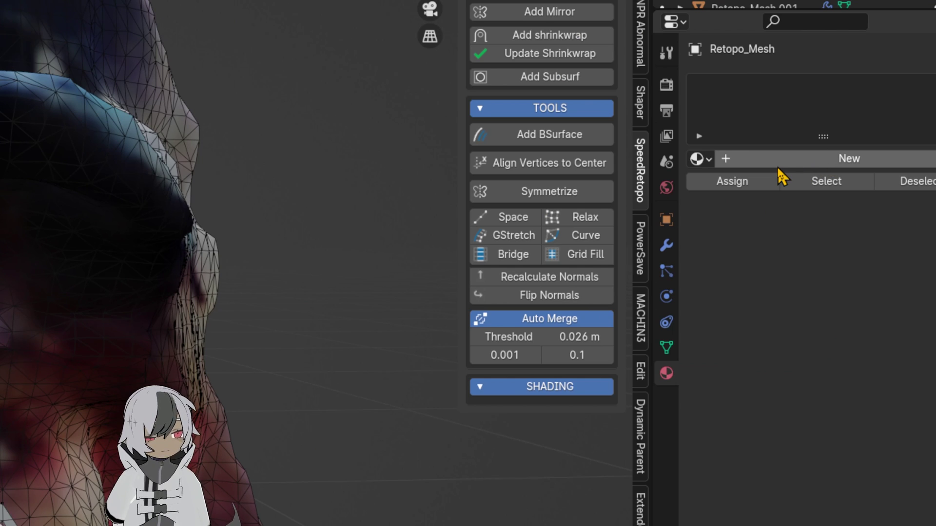
- Create a new blue material with Blend Mode and Shadow Mode both set to Alpha Hashed
click(780, 162)
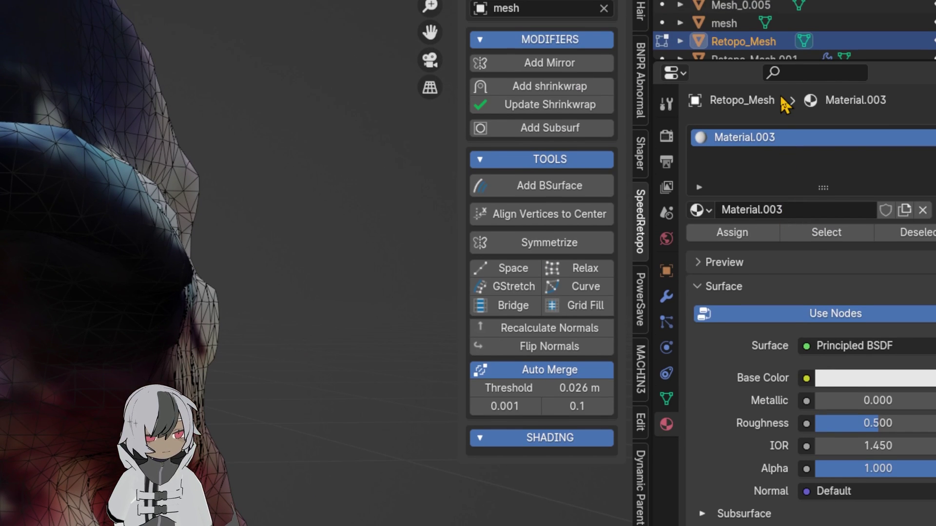
click(833, 336)
drag(817, 189, 869, 139)
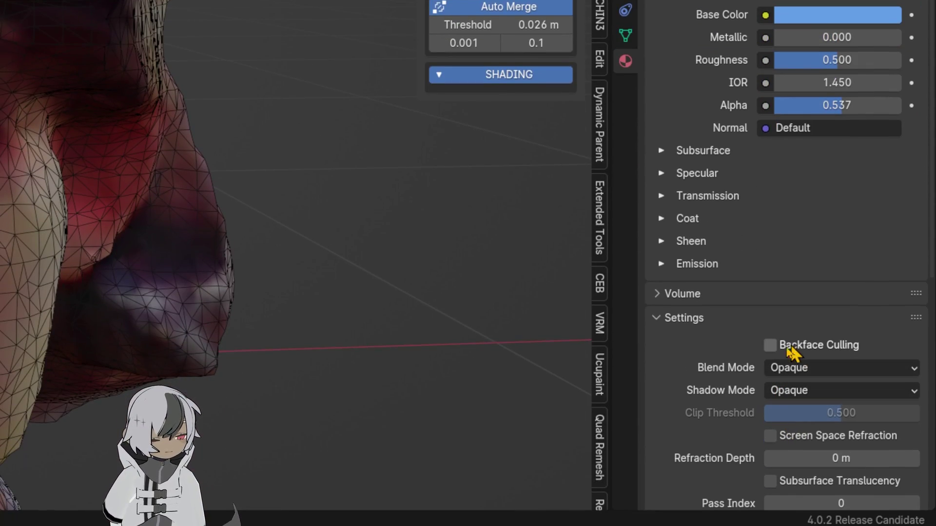
click(811, 371)
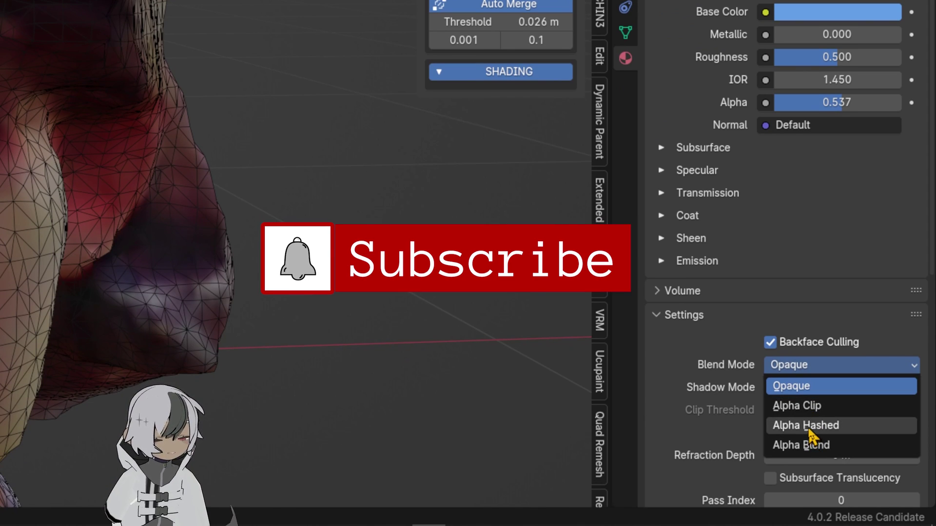
click(809, 427)
click(818, 388)
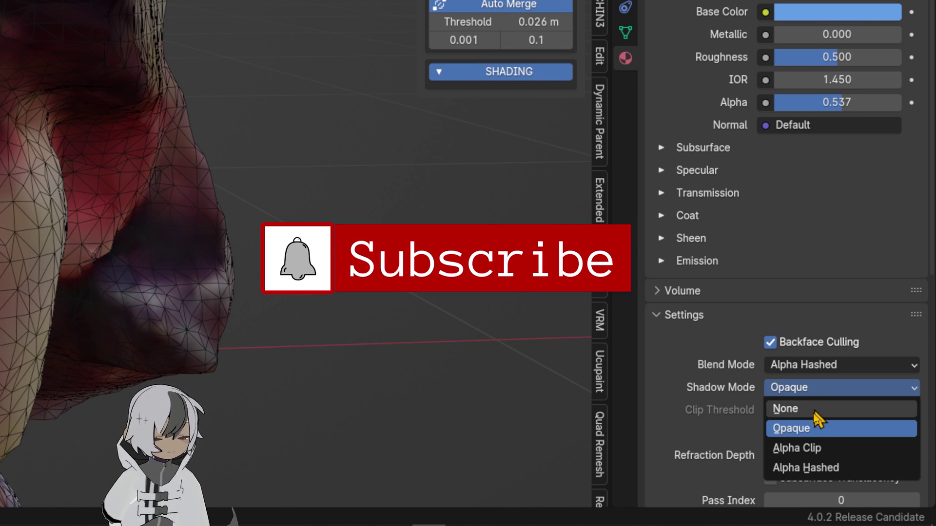
click(808, 467)
click(131, 189)
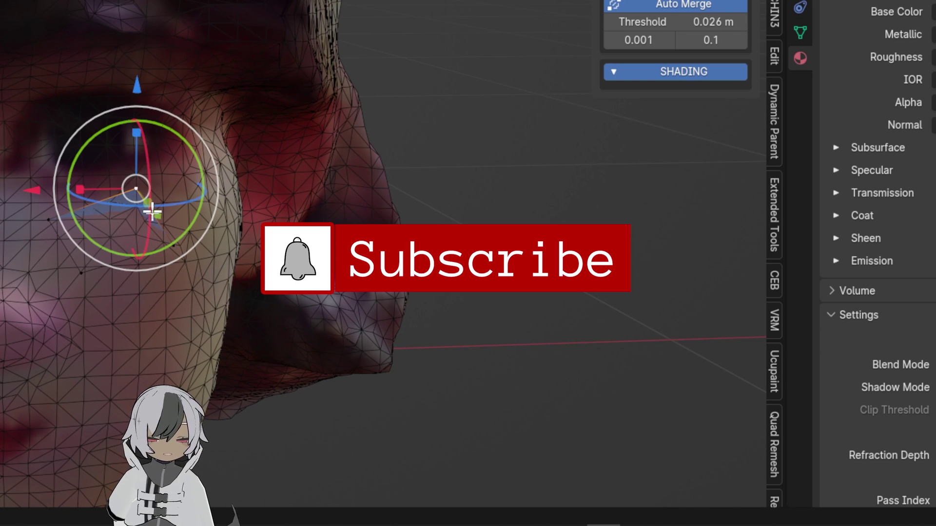
- Nudge the plane's vertices into place, then add a Shrinkwrap modifier from SpeedRetopo
drag(136, 190, 138, 193)
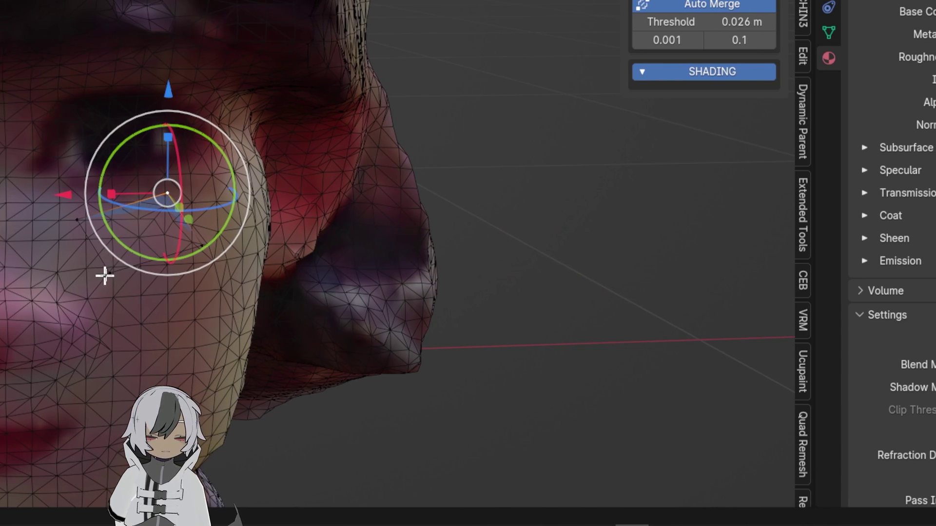
click(81, 274)
drag(232, 159, 275, 176)
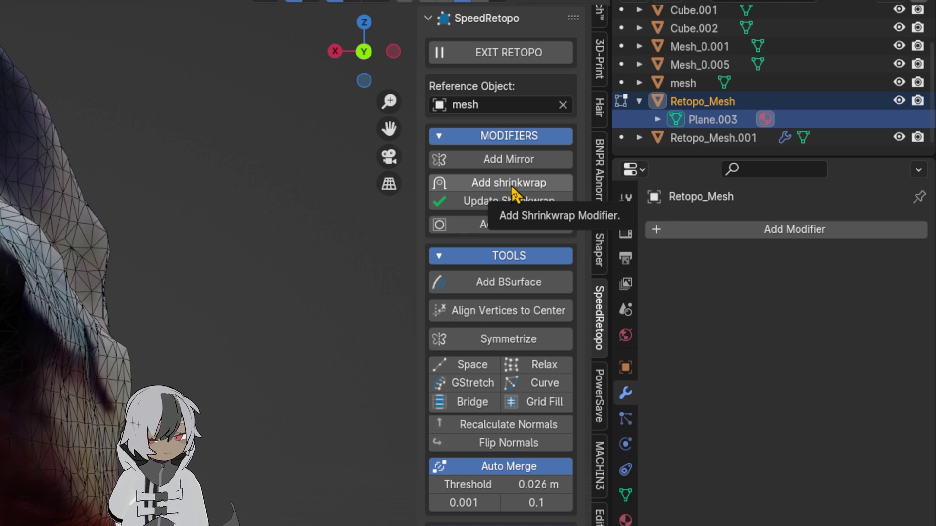
click(509, 184)
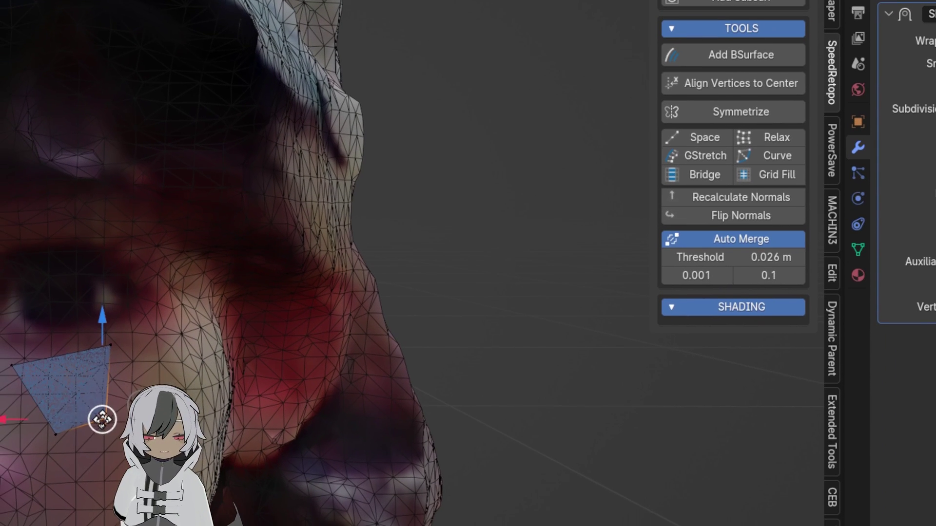
- Extrude the plane's edges into new quads down the cheek, merging the upper vertex
click(177, 321)
alt+click(115, 377)
key(e)
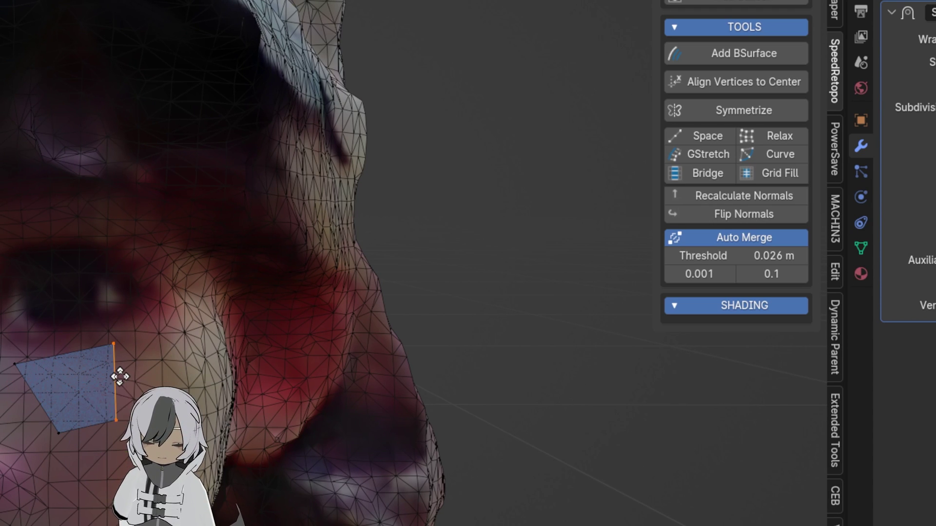
click(159, 323)
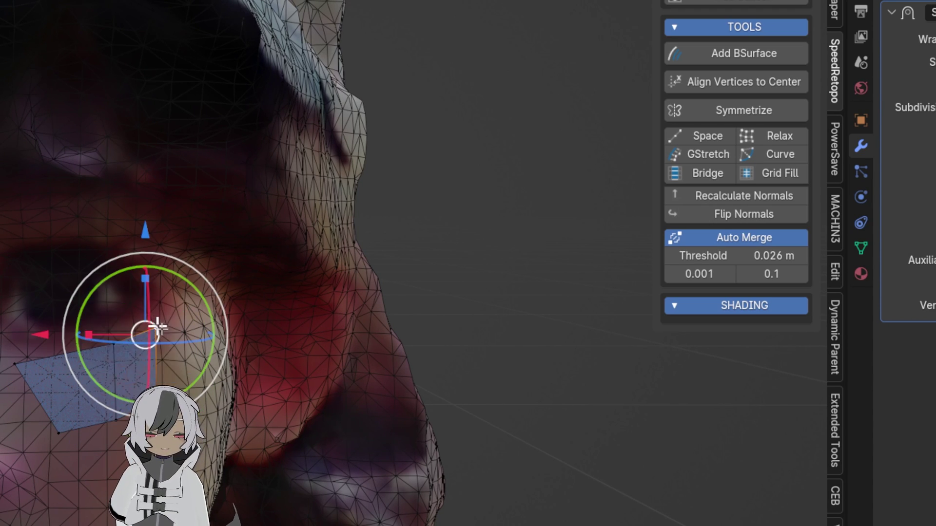
drag(156, 335, 126, 344)
click(68, 432)
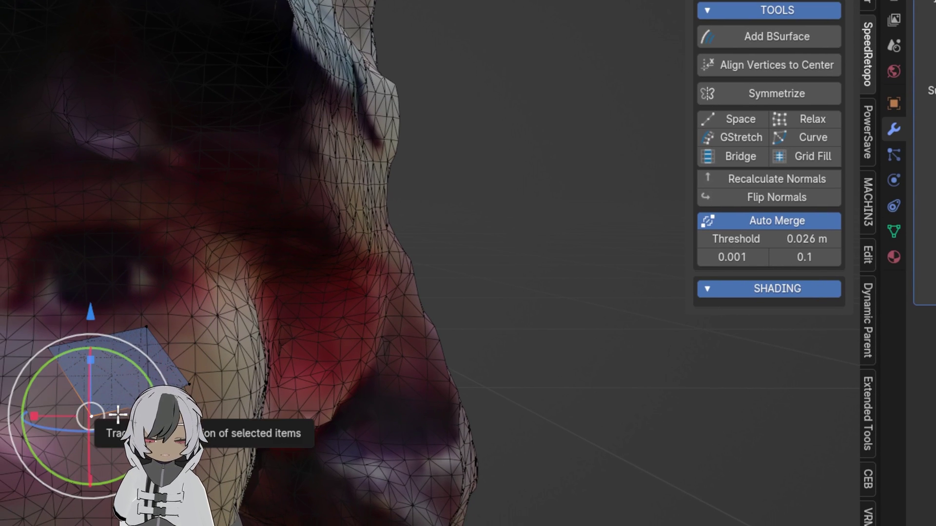
click(131, 403)
click(114, 409)
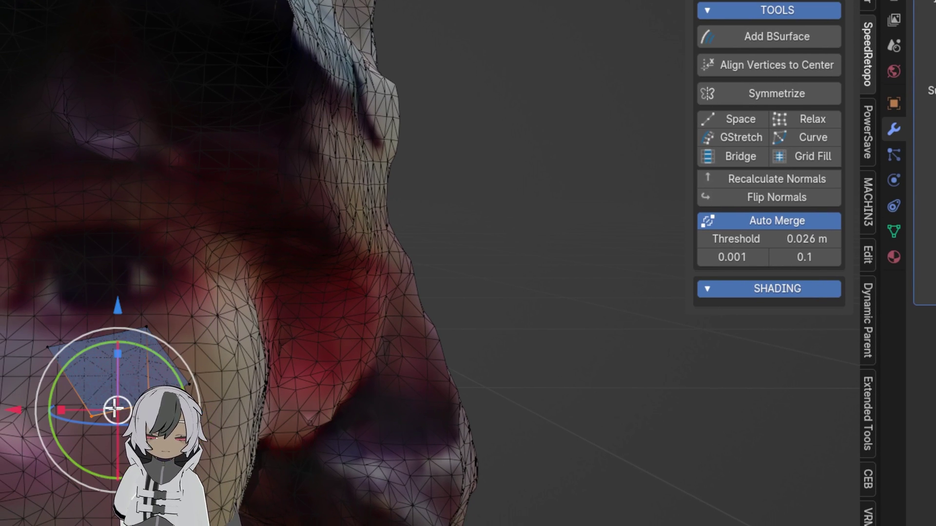
key(e)
click(118, 452)
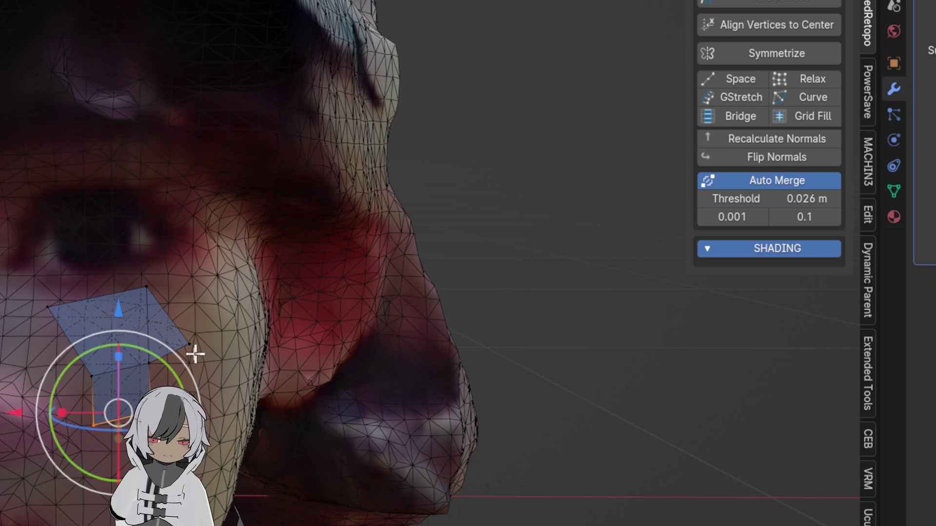
click(172, 349)
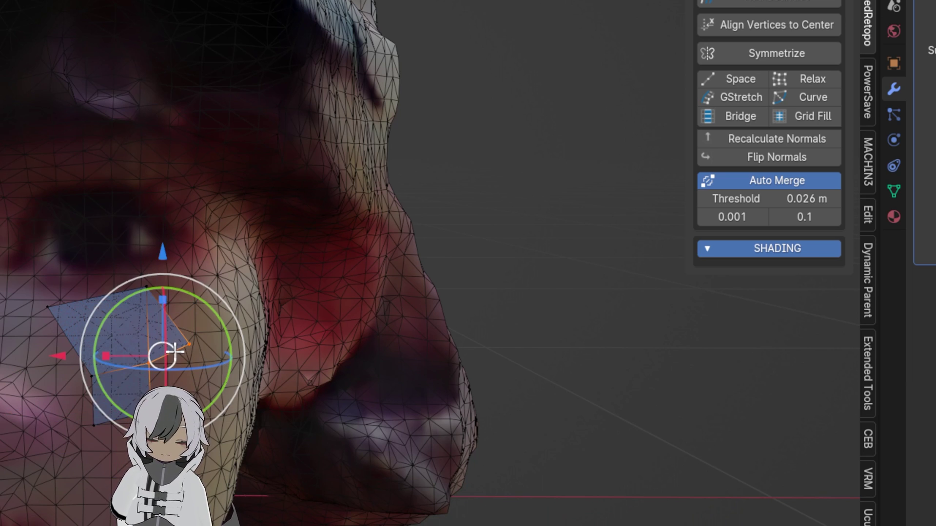
key(e)
click(175, 399)
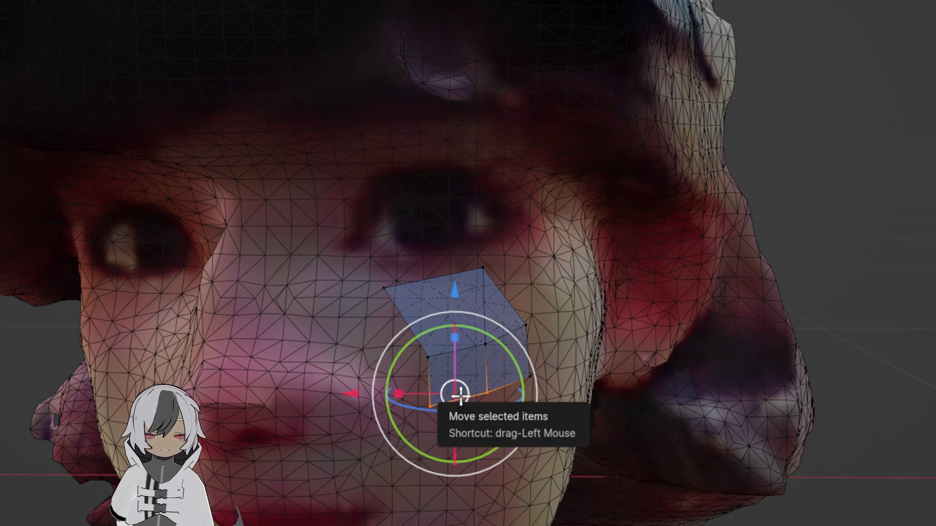
- Extend the strip further down and across to the nose bridge, then switch to wireframe
click(463, 402)
click(451, 461)
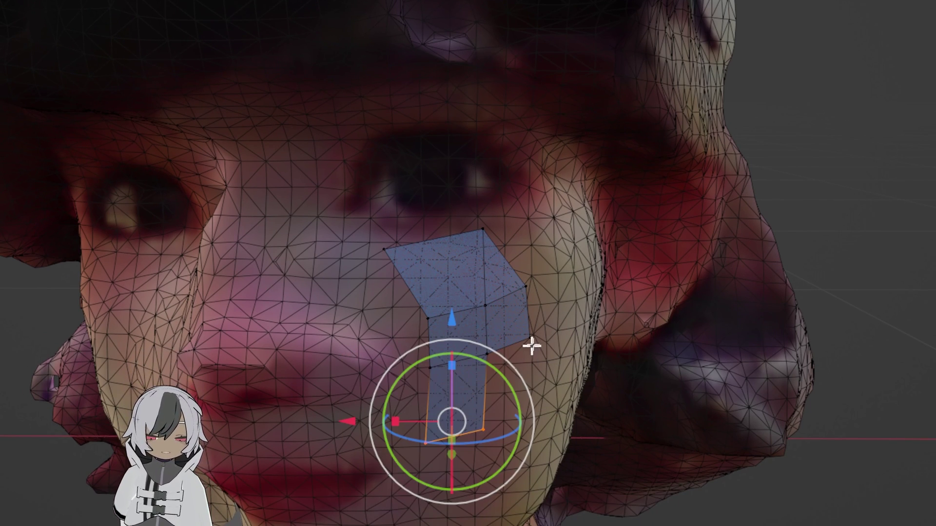
click(517, 344)
key(e)
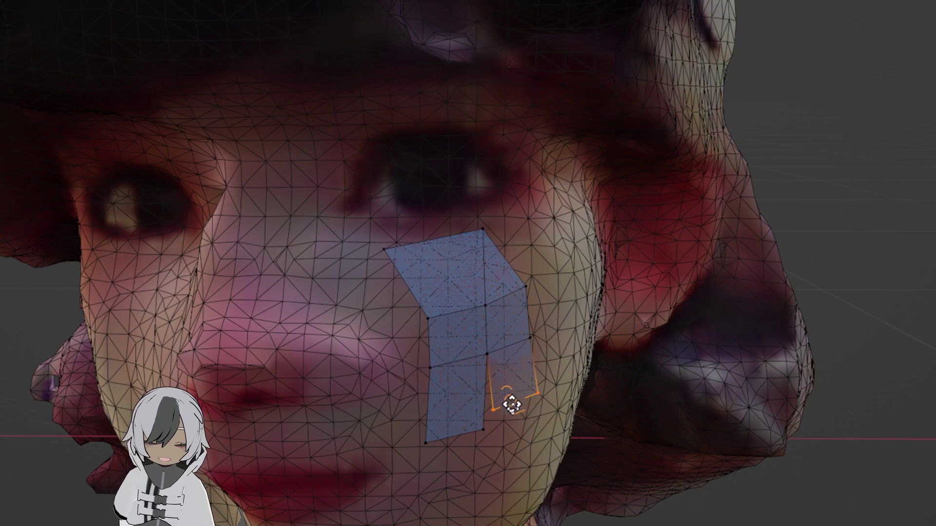
click(501, 405)
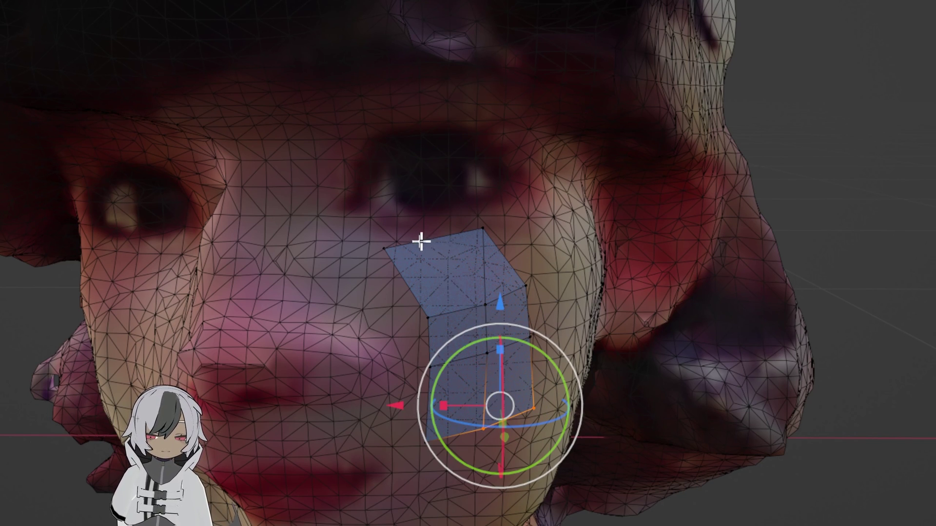
click(392, 255)
drag(389, 250, 428, 245)
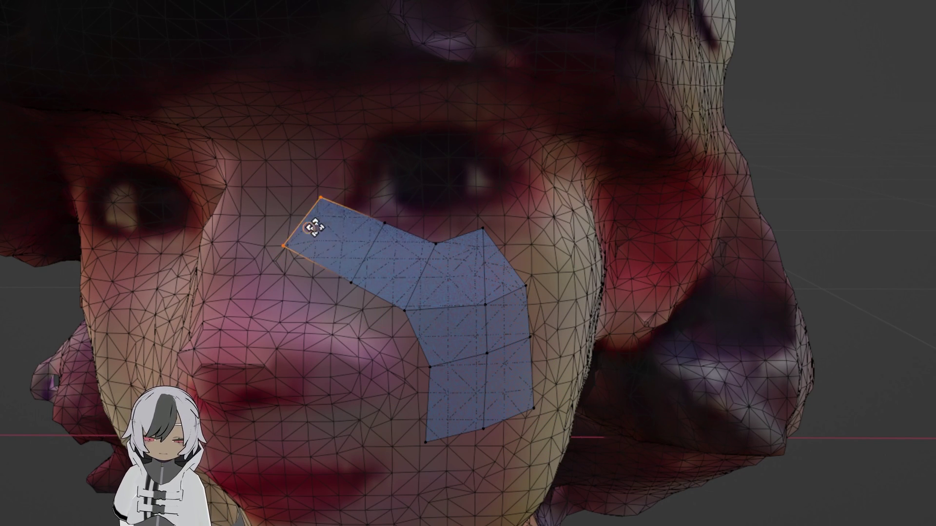
click(335, 252)
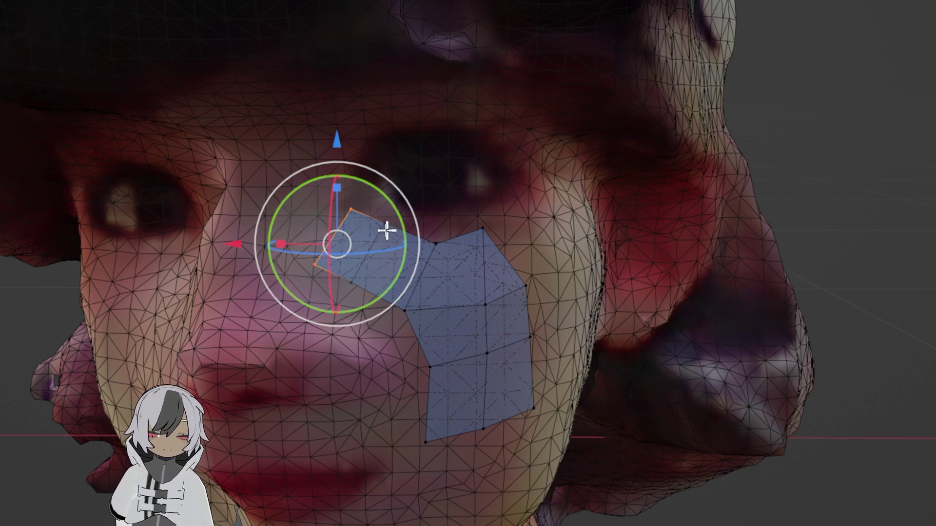
drag(385, 231, 375, 249)
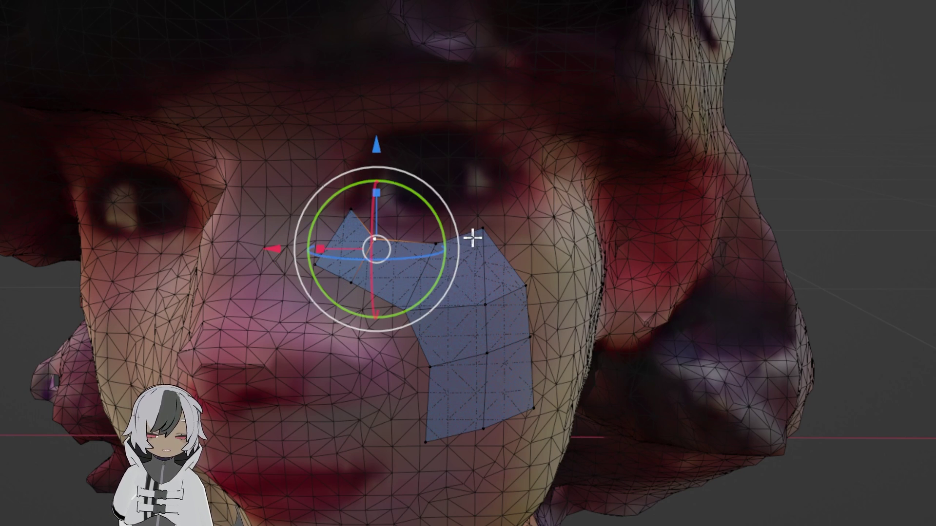
click(436, 243)
drag(435, 252, 421, 263)
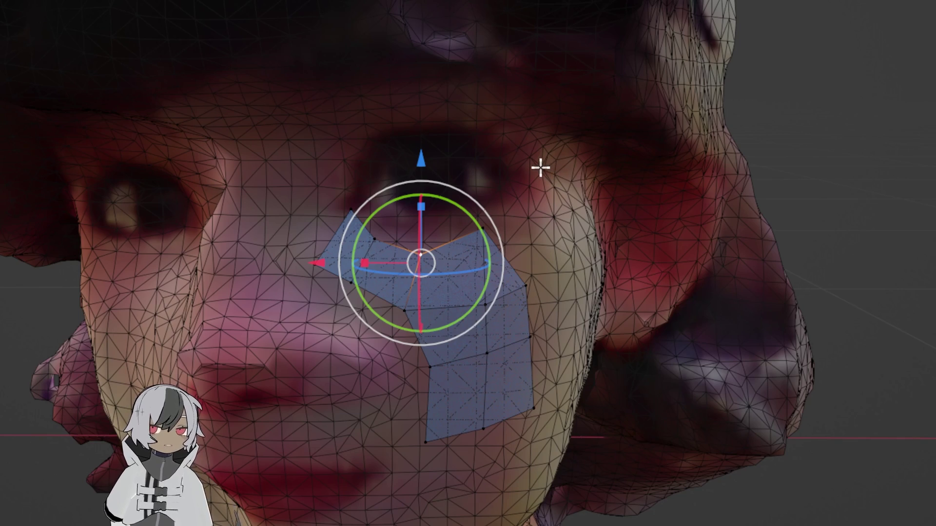
key(shift+z)
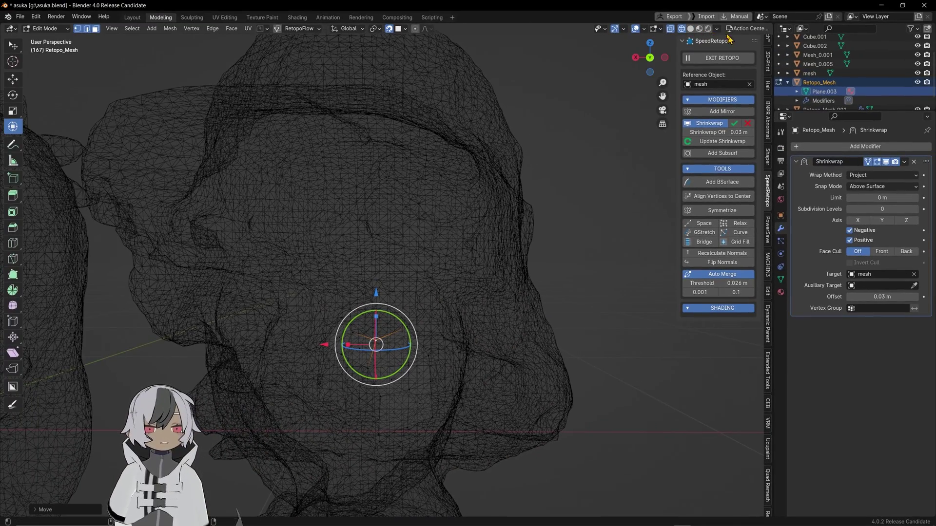
click(701, 30)
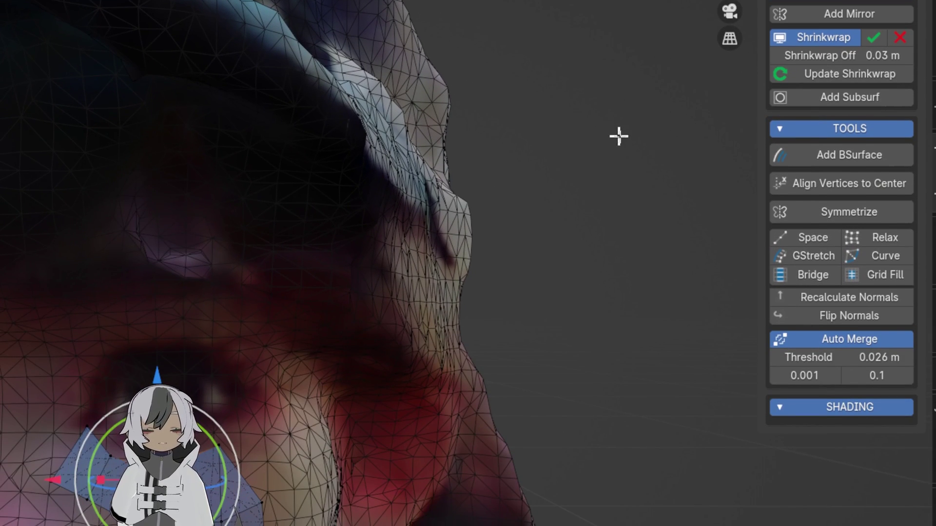
scroll(568, 502, down, 4)
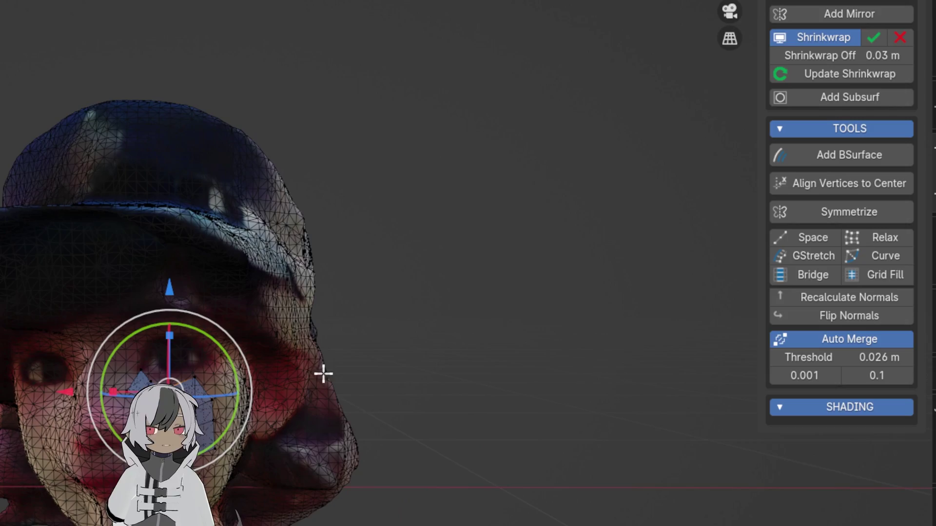
drag(383, 345, 747, 215)
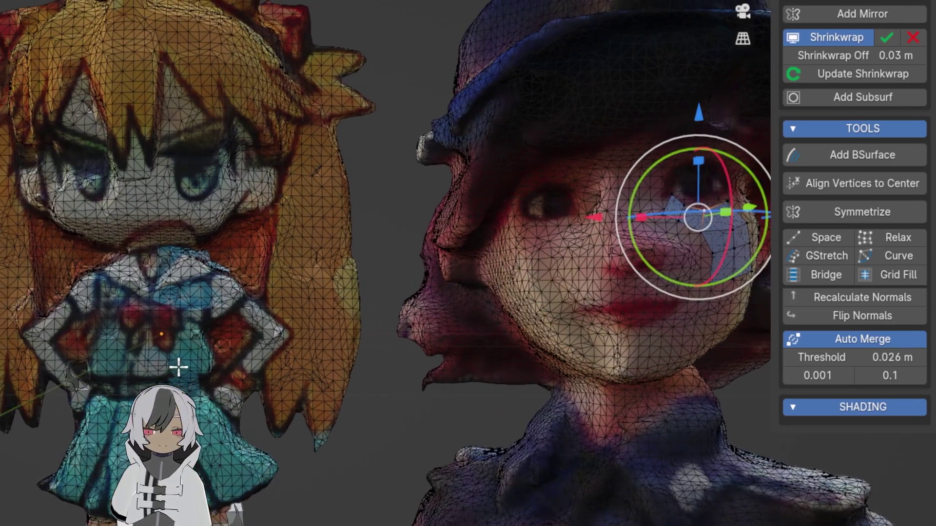
scroll(190, 370, down, 4)
scroll(205, 372, up, 4)
drag(400, 386, 365, 405)
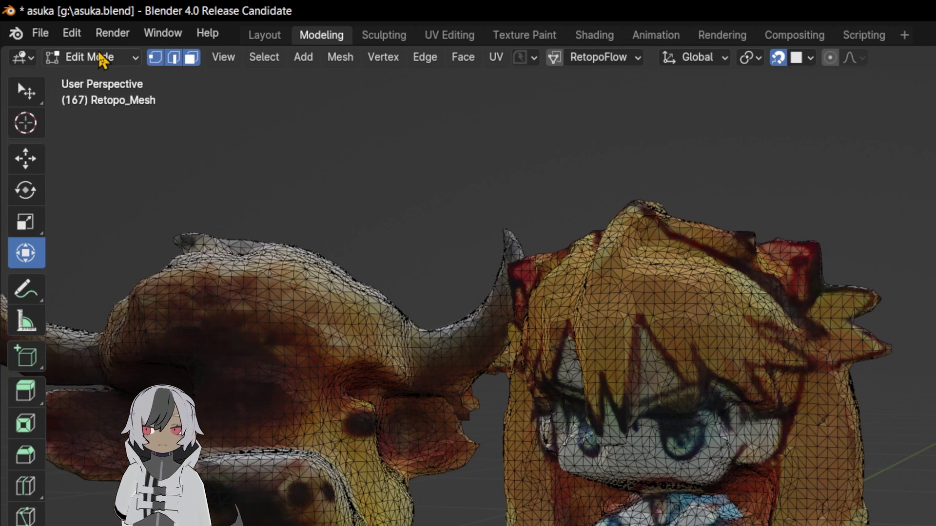
- Switch from Edit Mode to Object Mode, then Sculpt Mode, and toggle wireframe shading
click(40, 56)
click(44, 77)
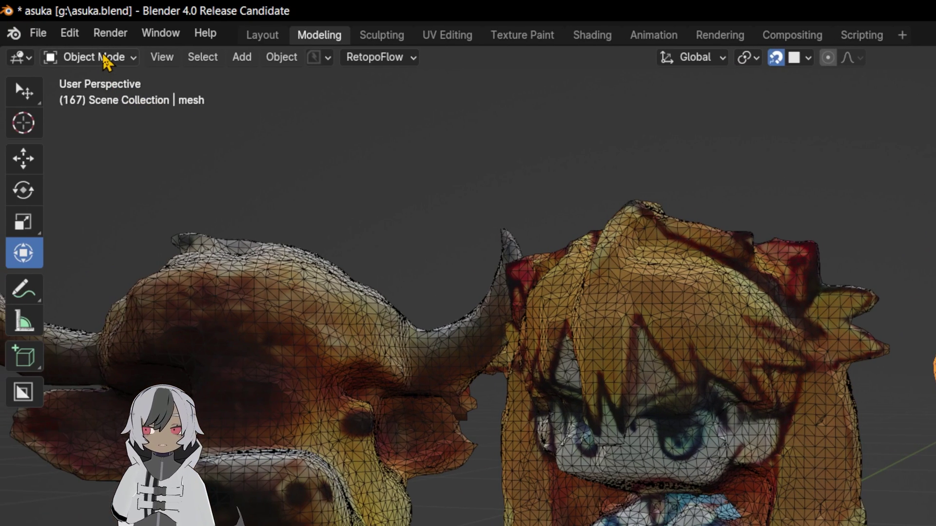
click(53, 57)
click(41, 117)
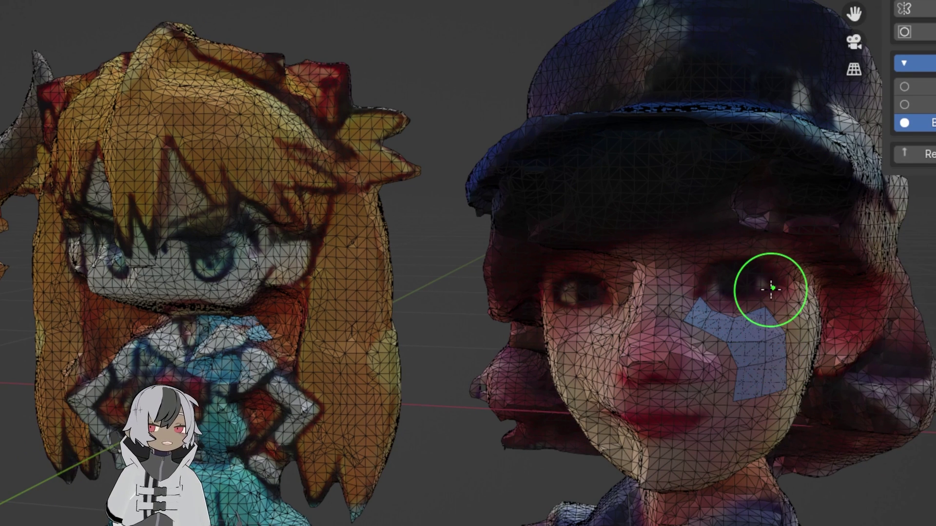
key(shift+z)
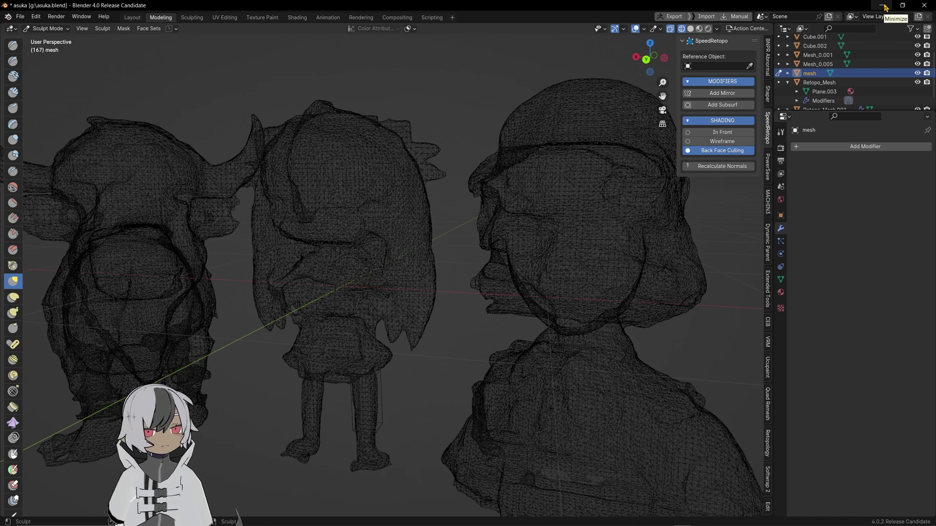
click(195, 519)
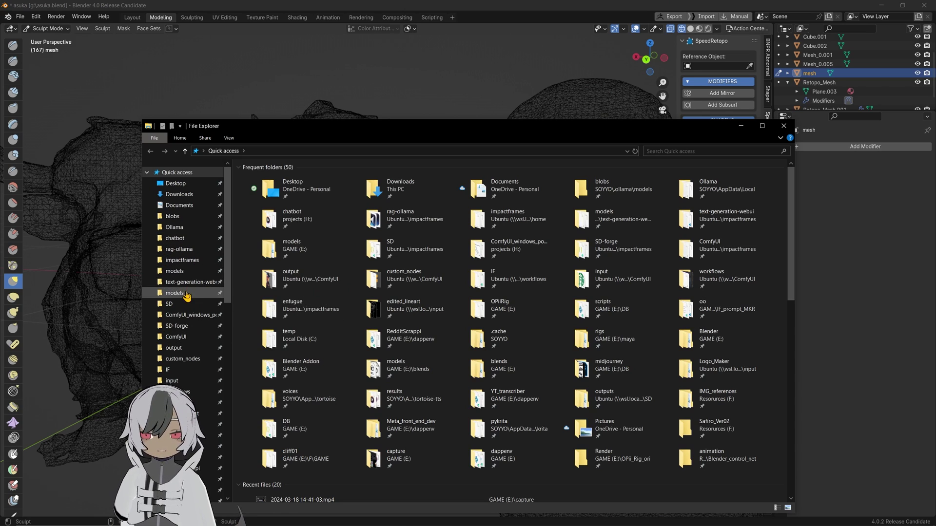
scroll(188, 314, down, 2)
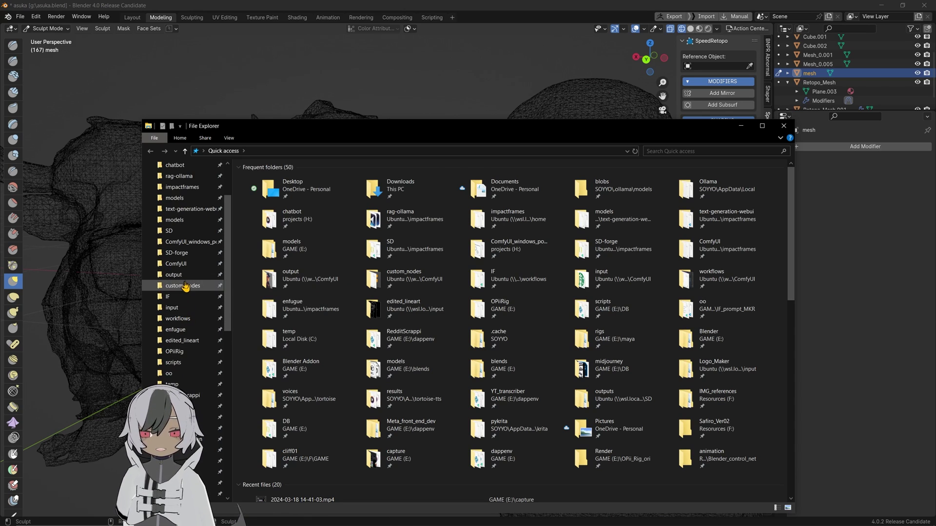
click(222, 276)
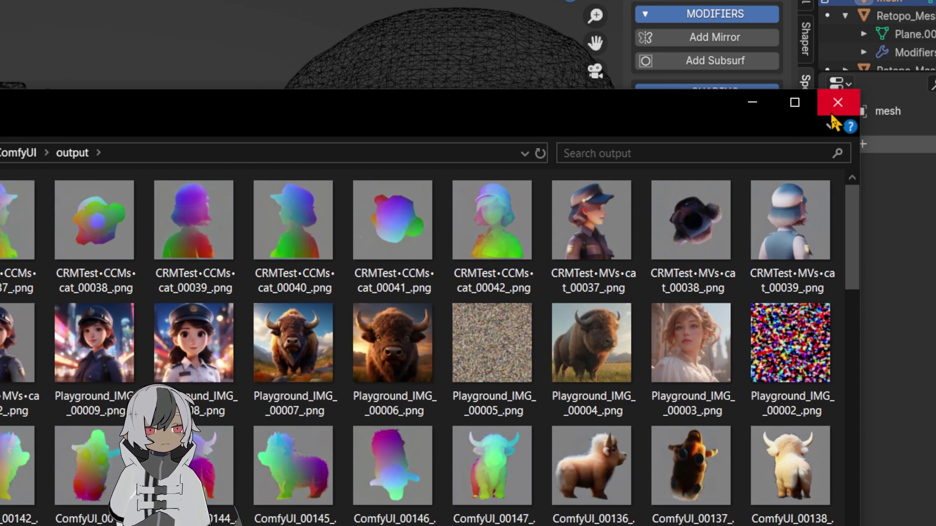
click(848, 102)
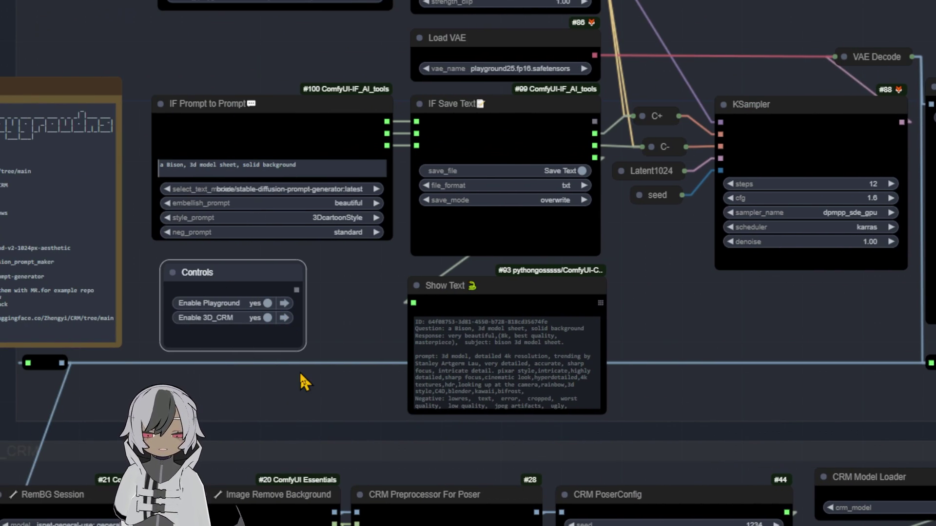
- Pan the Playground workflow canvas across the Controls, KSampler and Save Image nodes
scroll(299, 373, up, 4)
scroll(344, 273, up, 1)
drag(345, 274, 658, 409)
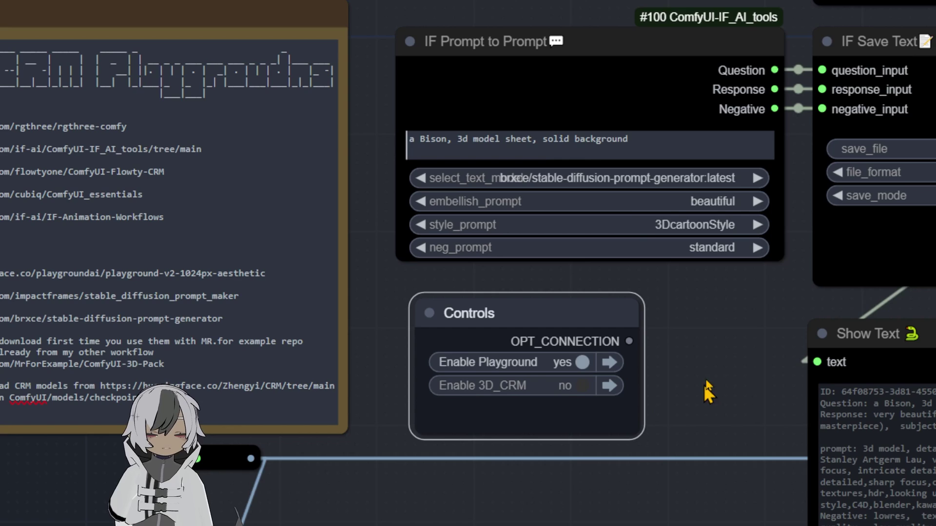
drag(702, 324, 328, 298)
scroll(805, 299, down, 3)
drag(926, 303, 649, 367)
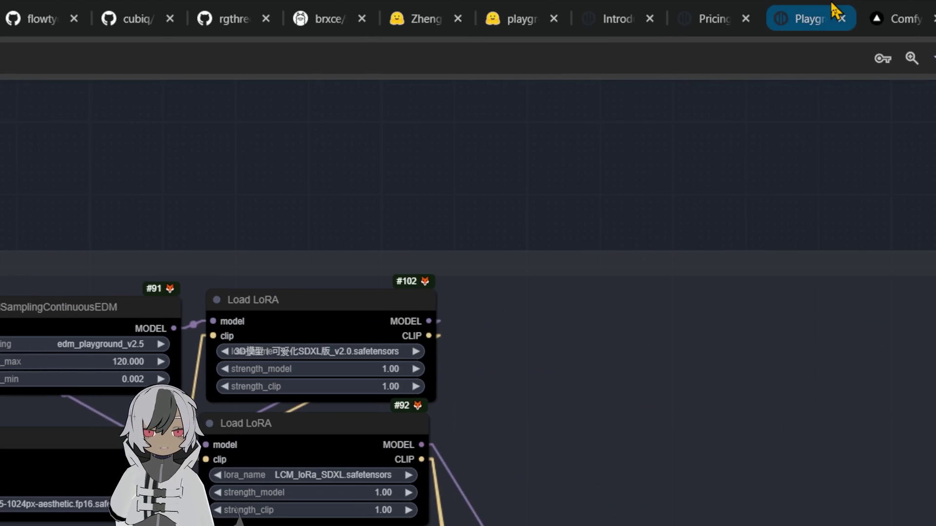
- Browse Playground's image gallery and pricing plans, then read the Introducing Playground v2.5 post
click(670, 15)
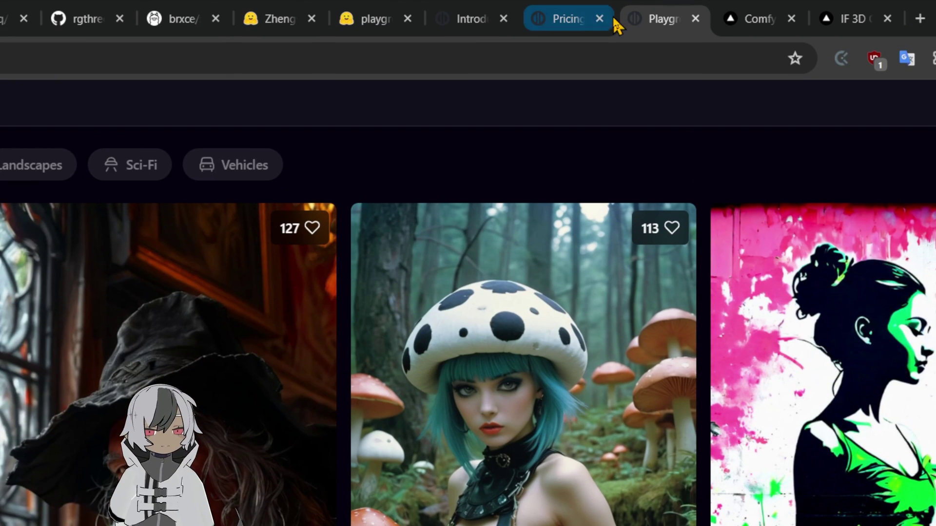
click(571, 19)
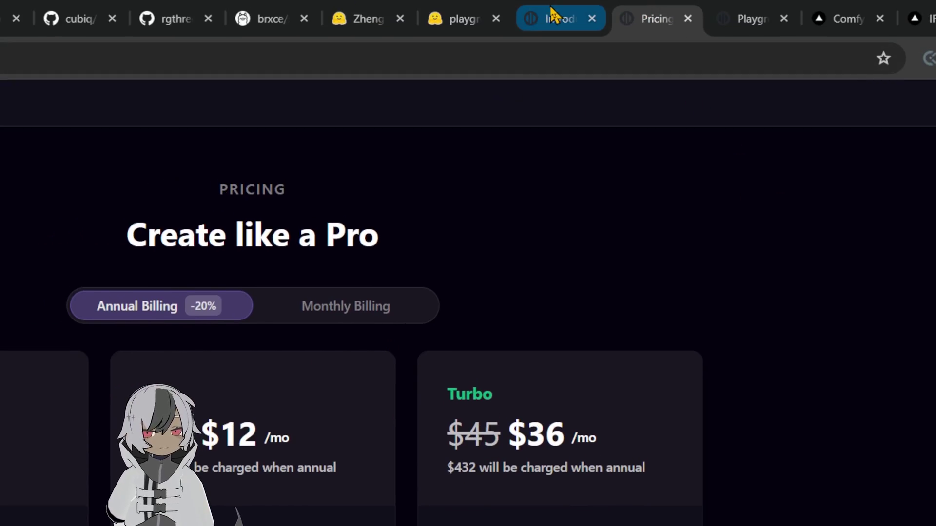
click(552, 13)
scroll(512, 341, down, 15)
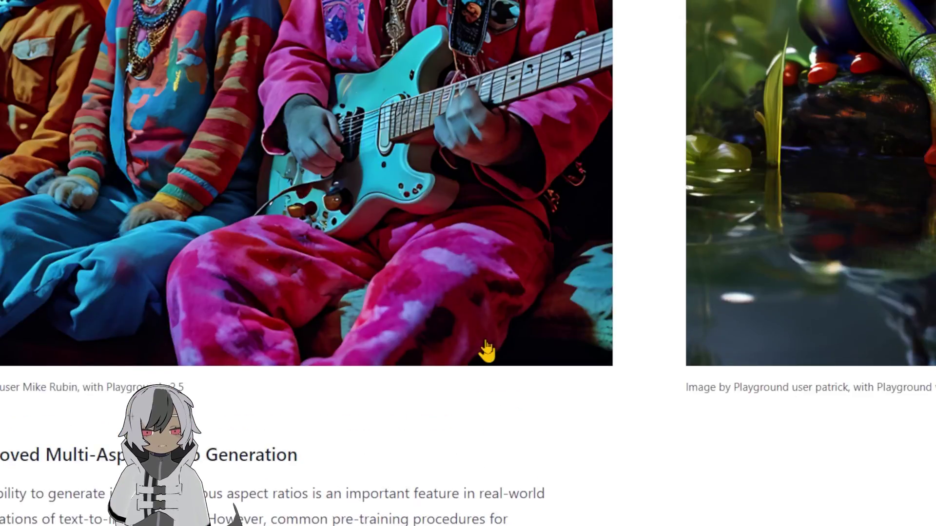
scroll(487, 351, down, 20)
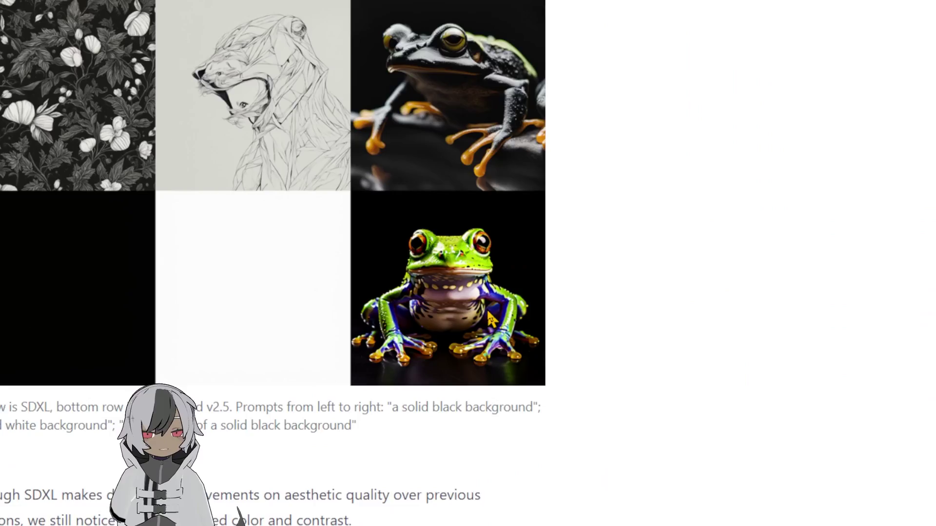
scroll(489, 316, up, 20)
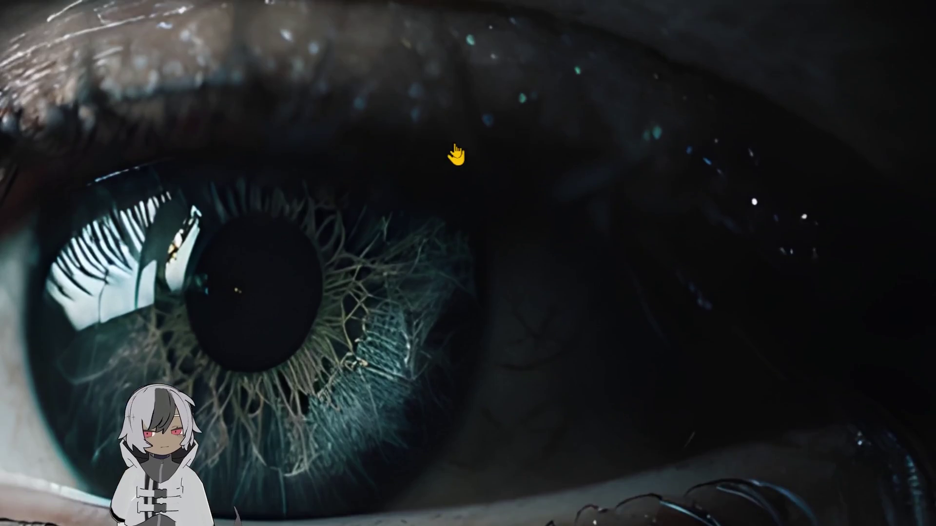
scroll(456, 155, up, 20)
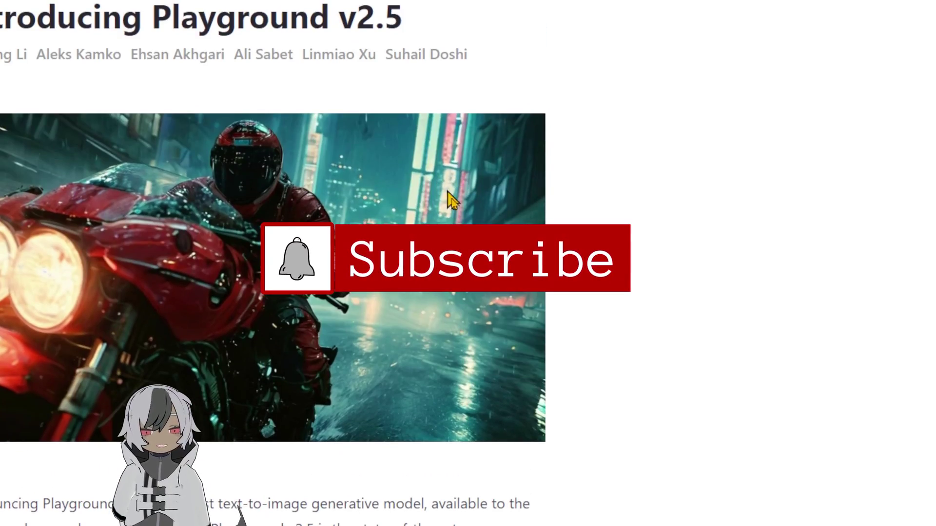
scroll(453, 200, down, 15)
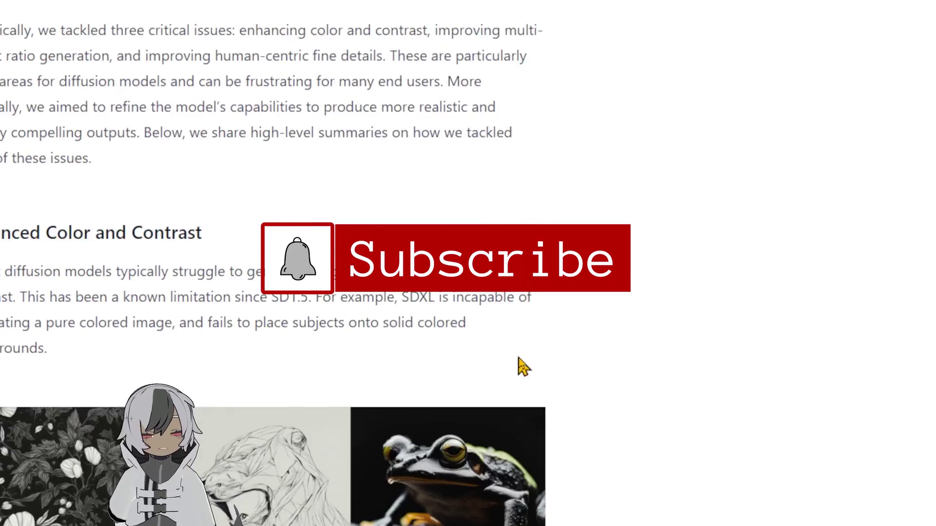
scroll(523, 366, down, 15)
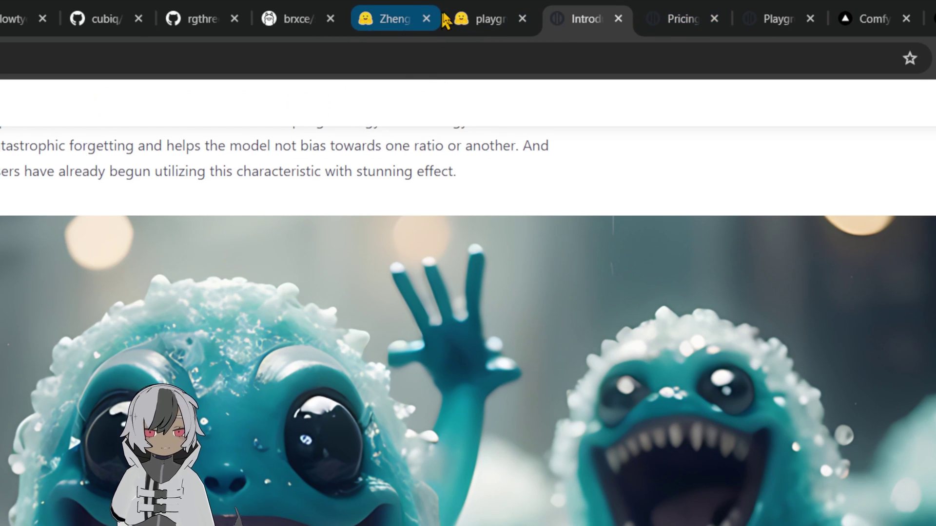
- View the playground-v2-1024px-aesthetic model card, then open its vae folder in Files and versions
click(473, 20)
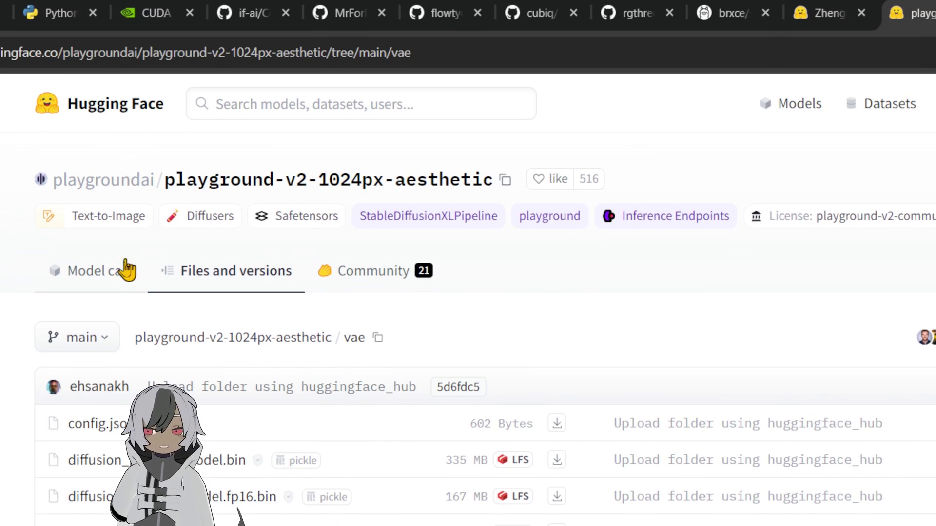
click(141, 271)
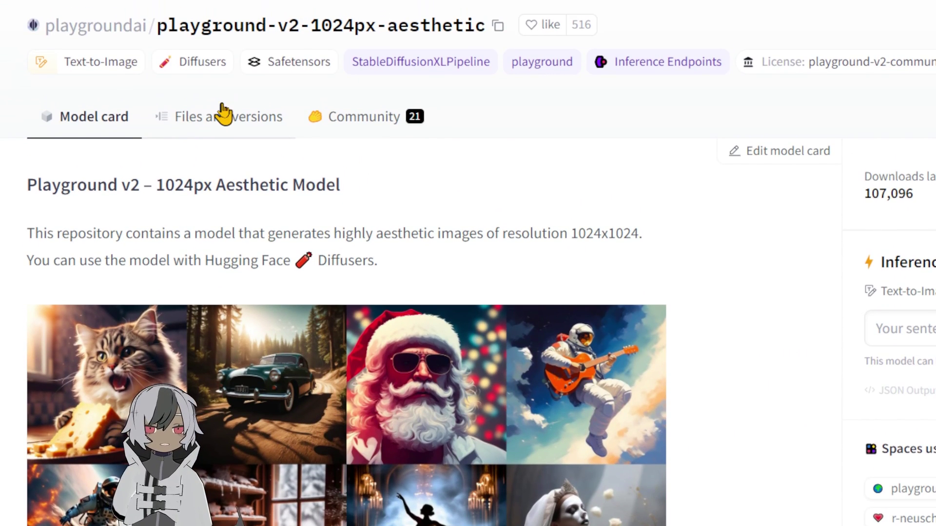
click(223, 121)
scroll(625, 397, down, 4)
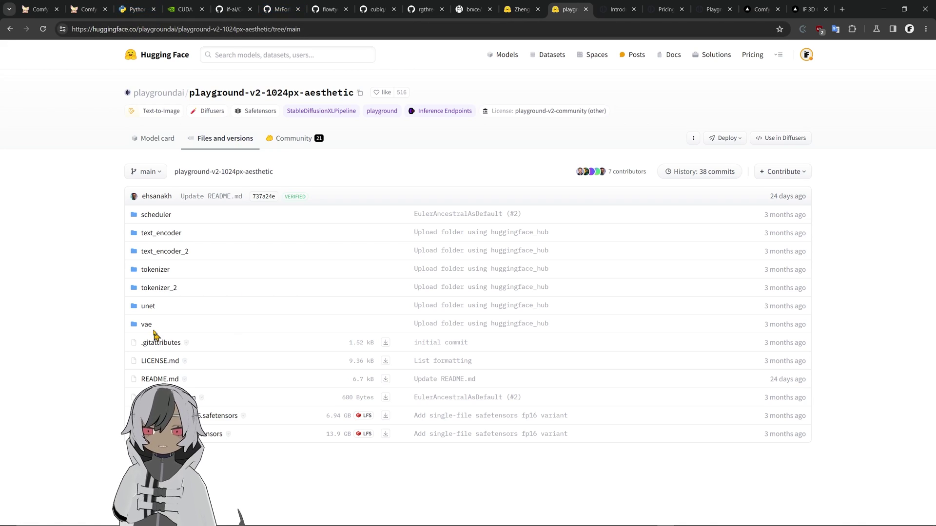
click(151, 329)
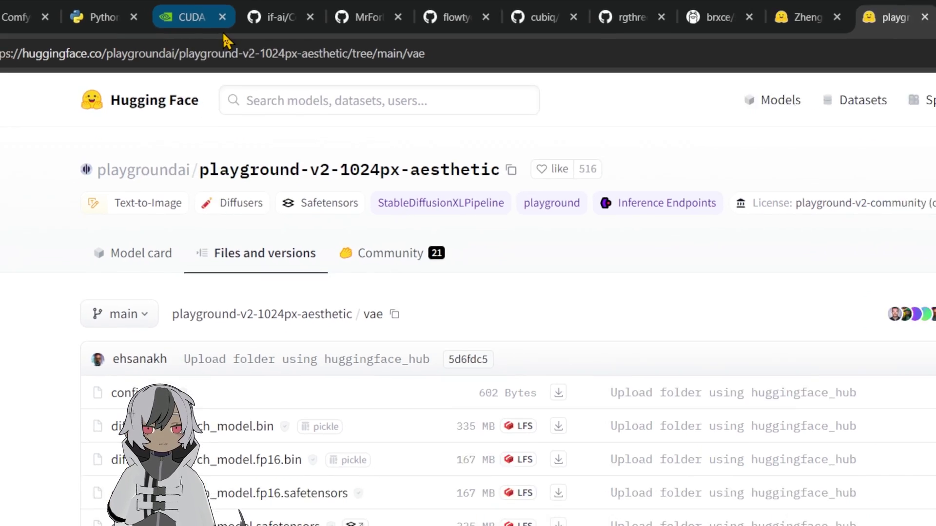
- Return to the ComfyUI Playground workflow and pan to the Note, Load VAE and prompt nodes
click(30, 9)
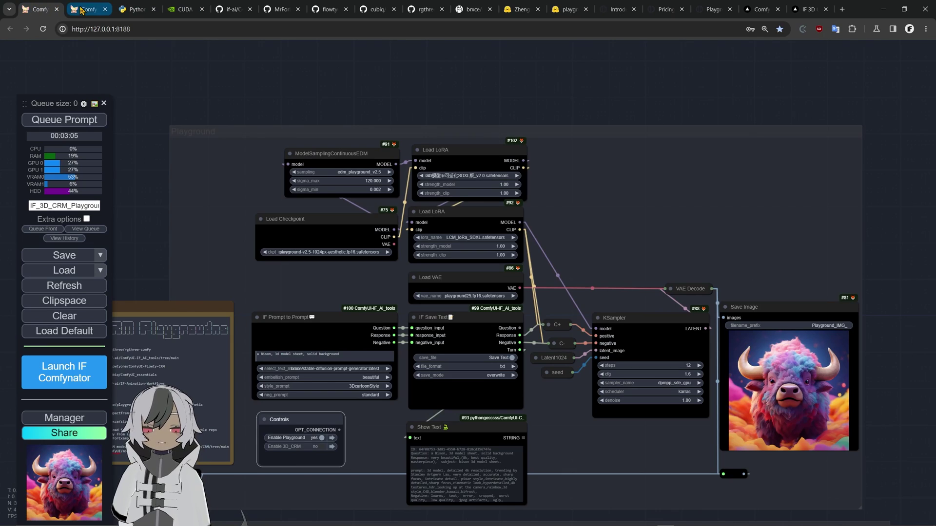
scroll(635, 234, down, 4)
scroll(577, 393, up, 5)
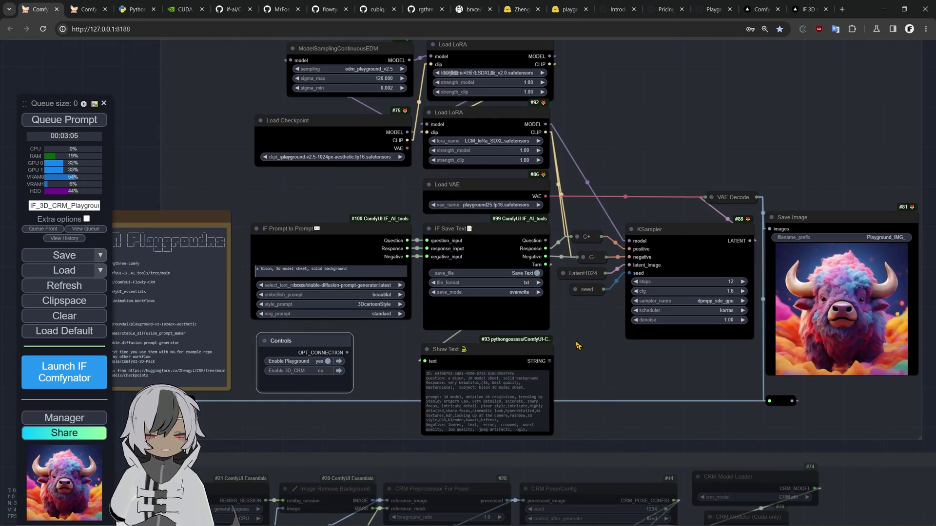
drag(577, 342, 698, 390)
scroll(703, 392, down, 1)
scroll(453, 375, up, 4)
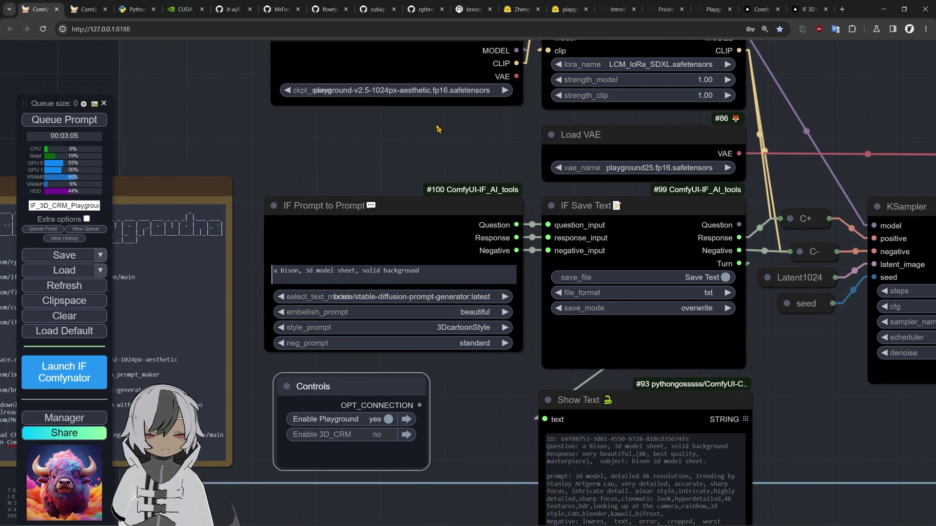
drag(481, 167, 447, 154)
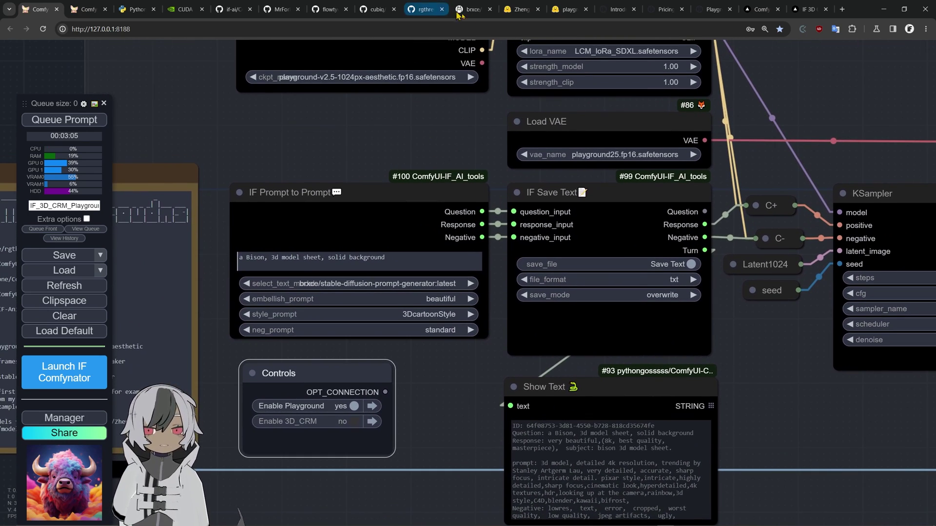
click(465, 9)
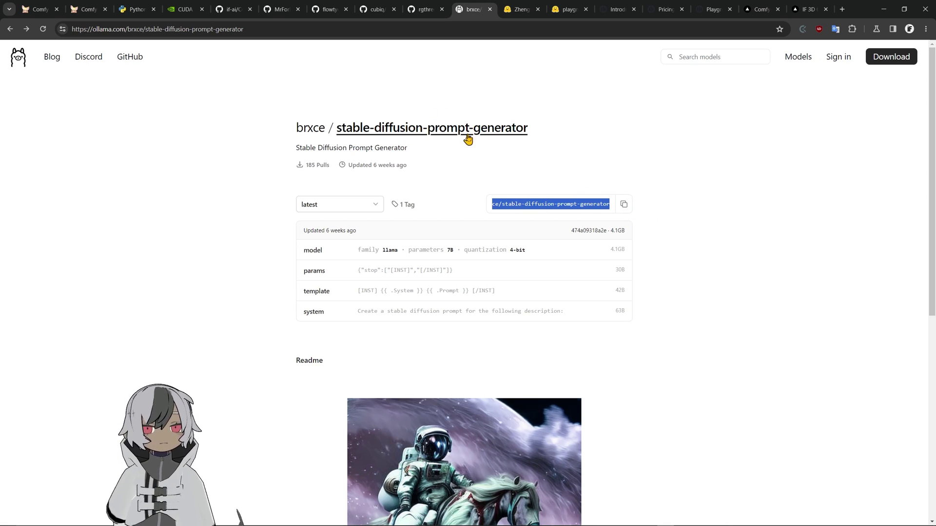
- Copy the ollama run command for stable-diffusion-prompt-generator and bring up PowerShell
click(626, 207)
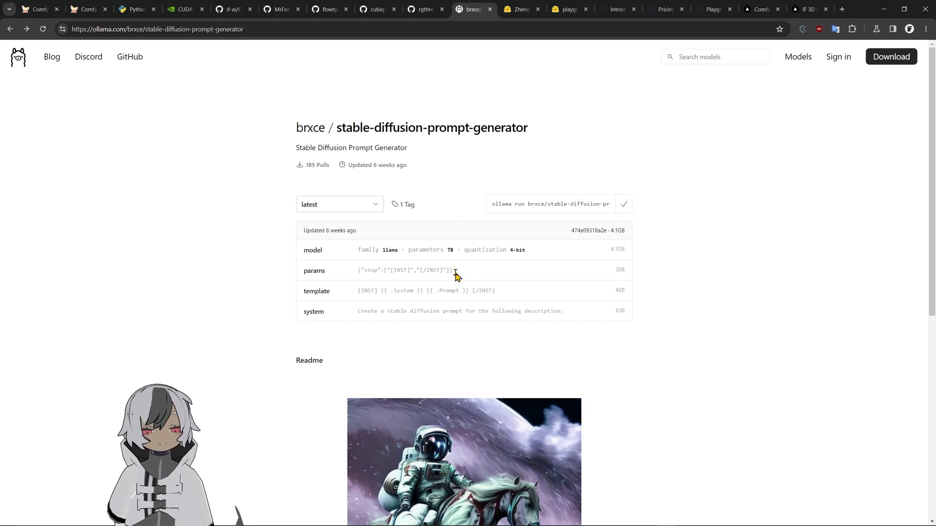
click(362, 519)
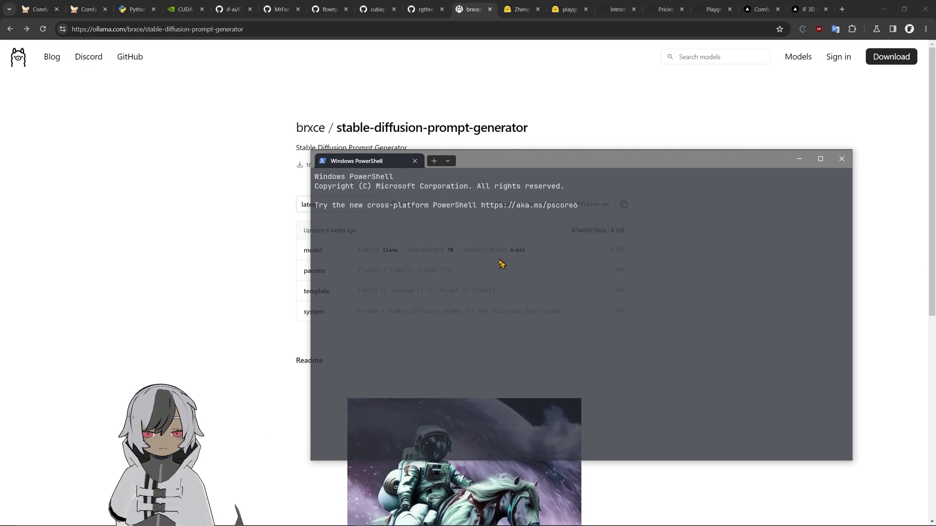
- Run the stable-diffusion-prompt-generator model in PowerShell and have it expand 'flower' into a prompt
key(ctrl+v)
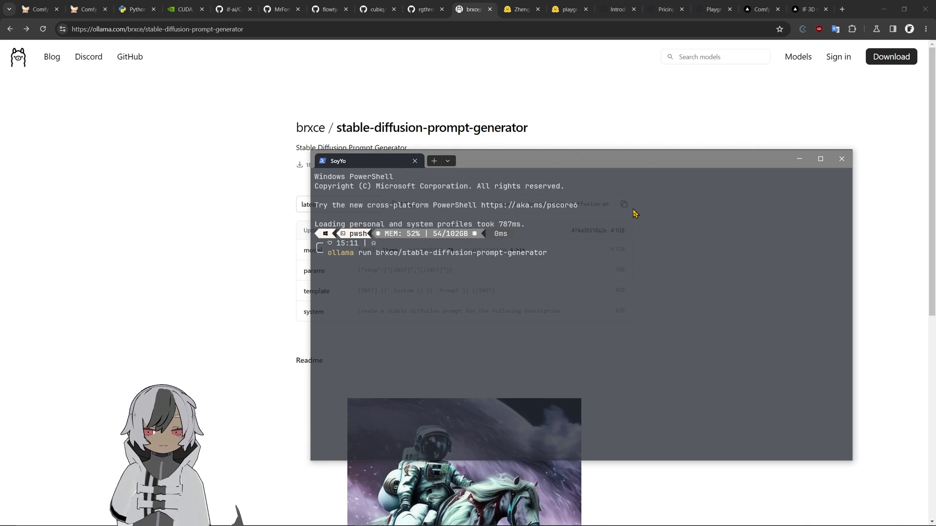
key(Return)
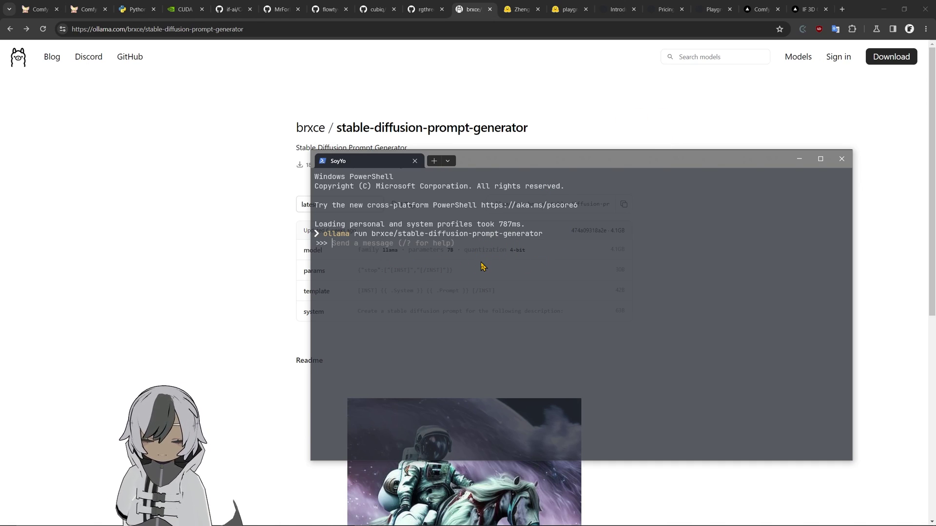
text(flower)
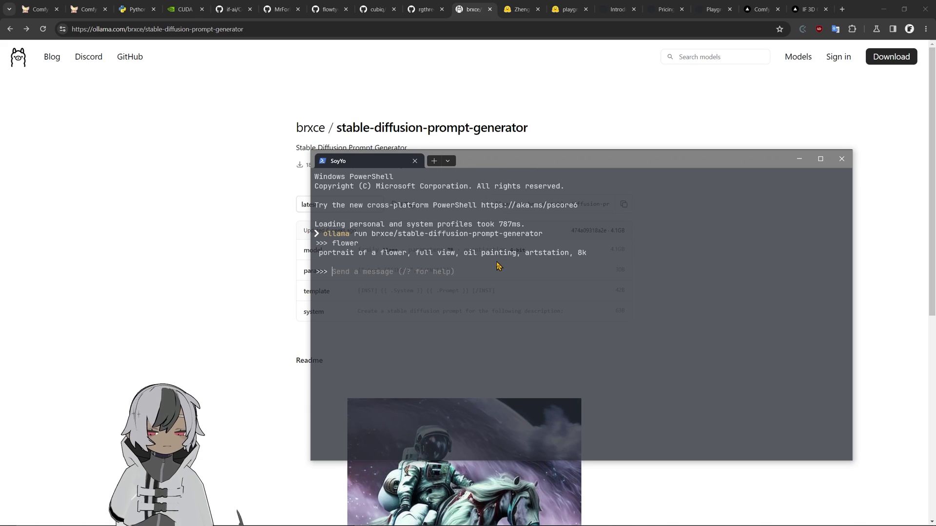
text(Z)
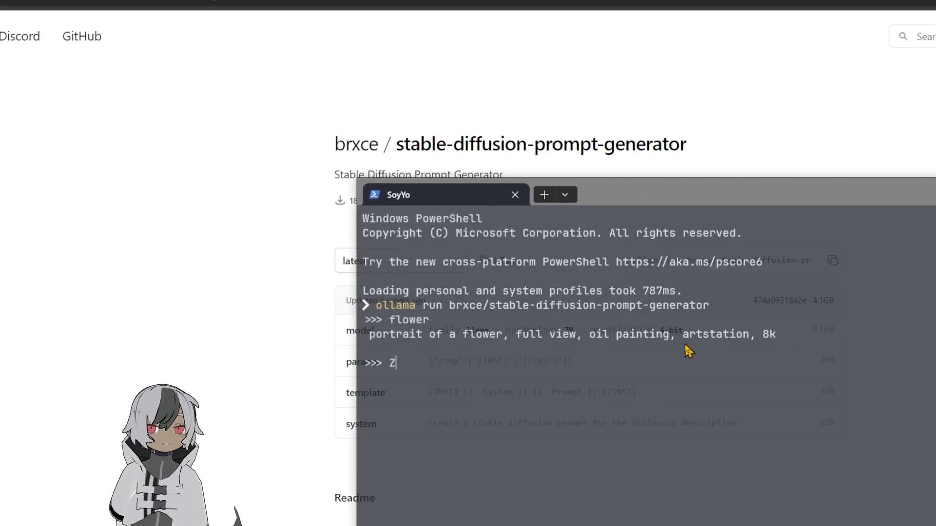
text(Z)
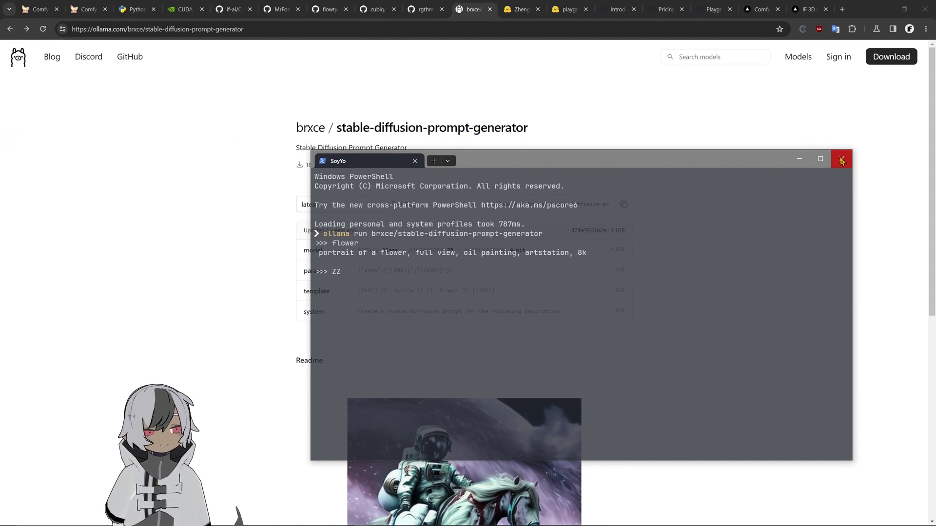
- Close PowerShell, return to ComfyUI and select the bison prompt in the Show Text node
click(841, 161)
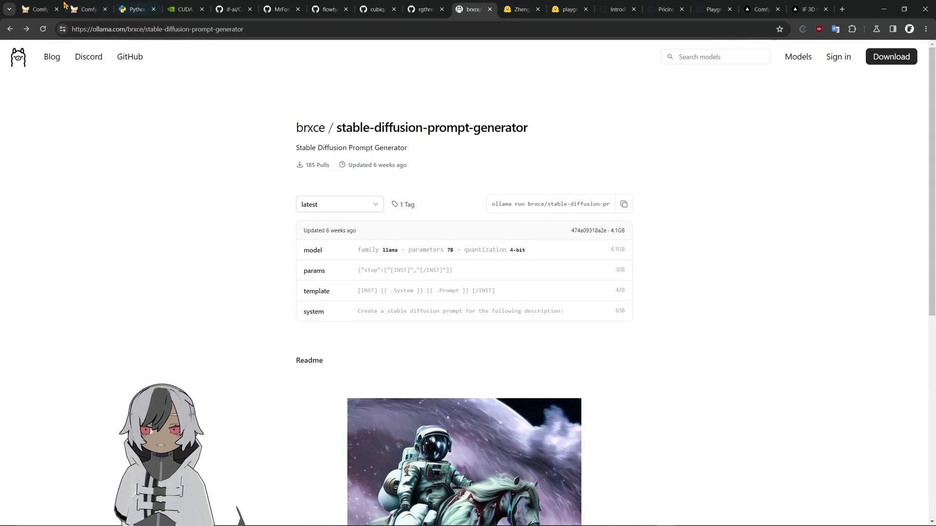
click(43, 6)
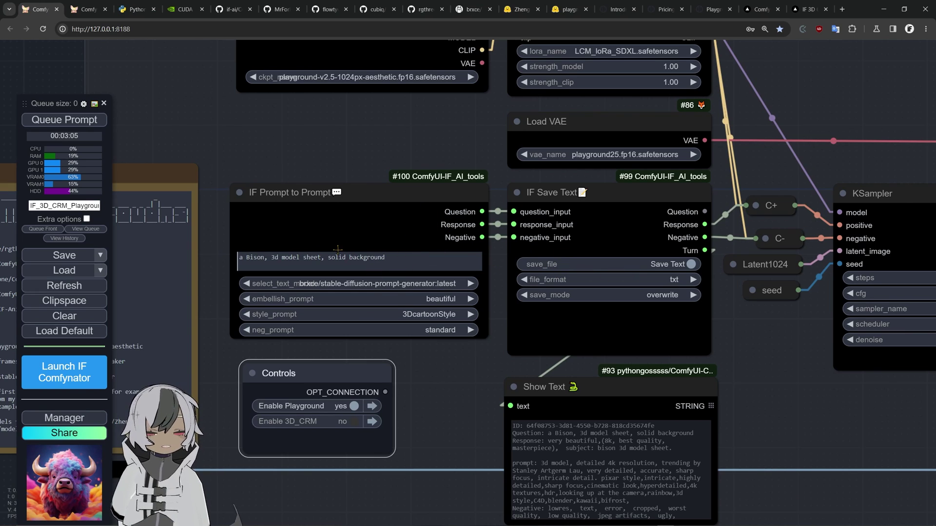
drag(404, 257, 176, 264)
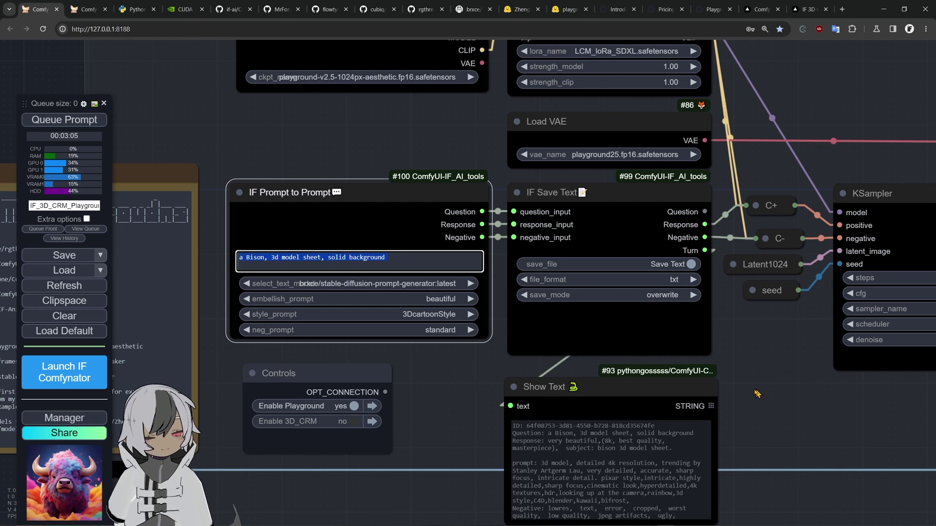
drag(592, 390, 589, 383)
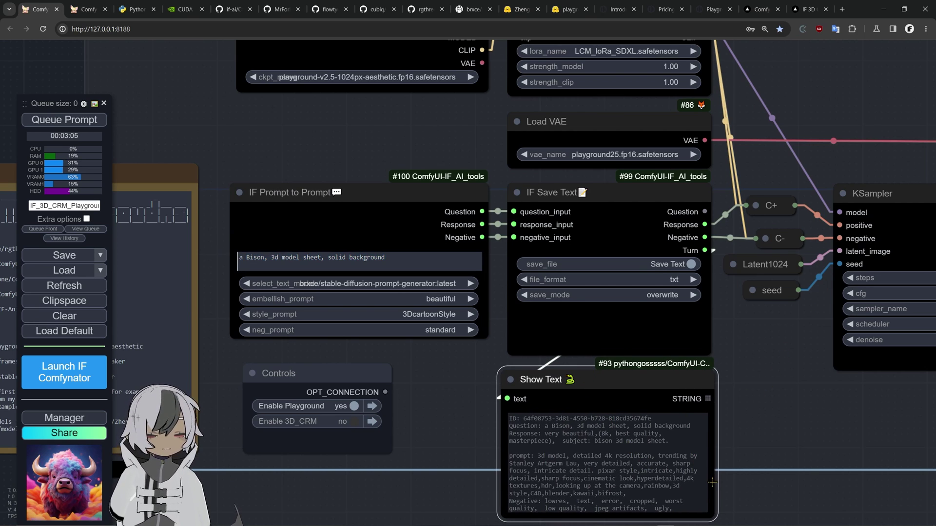
- Move the C+ node slightly up, expanding it first and collapsing it again afterwards
scroll(712, 482, up, 9)
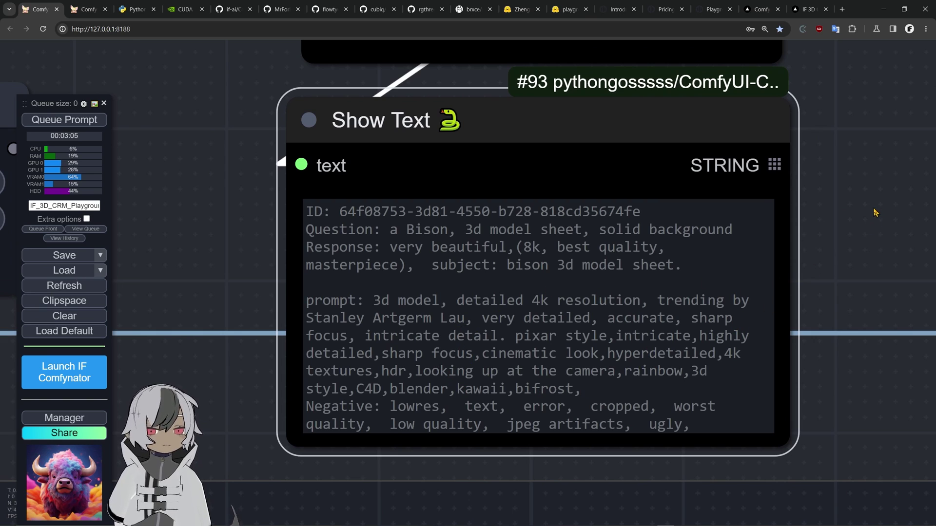
scroll(874, 210, down, 5)
drag(868, 185, 868, 416)
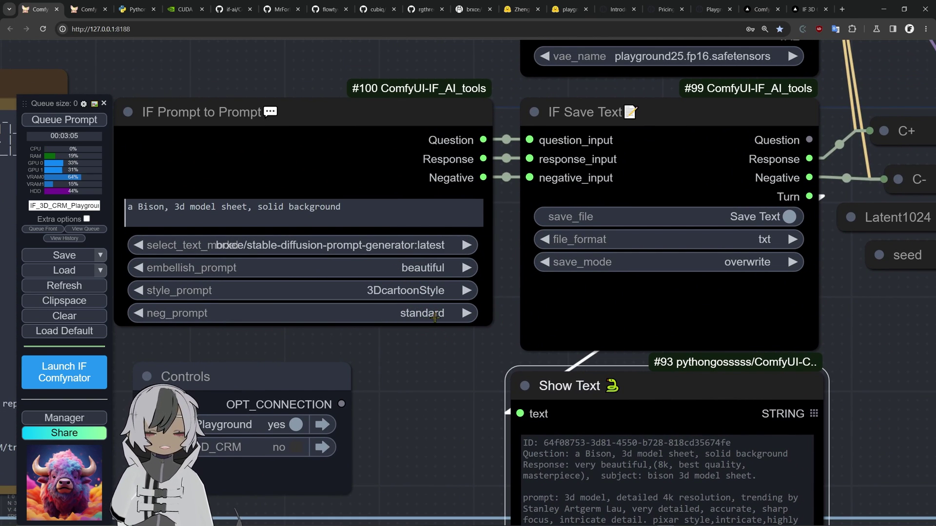
scroll(857, 347, down, 3)
drag(856, 347, 565, 330)
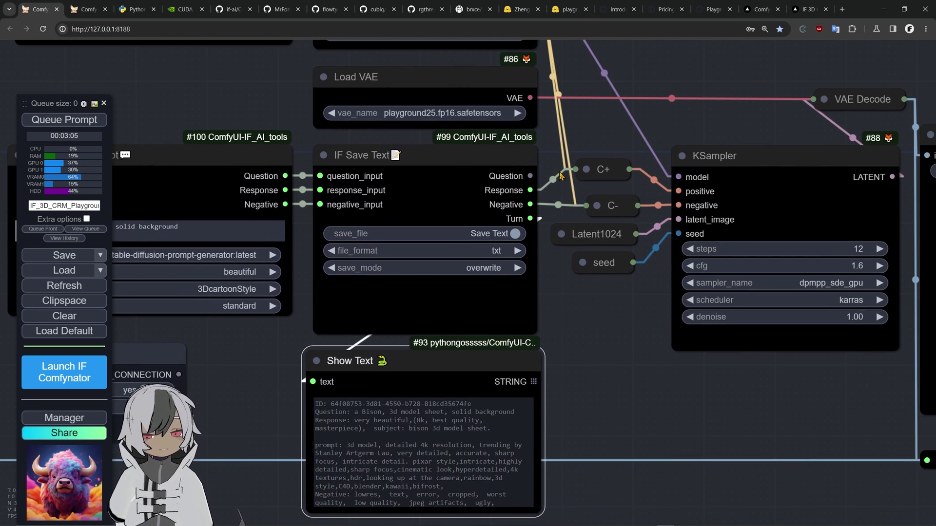
click(583, 161)
mouse_move(617, 161)
mouse_down()
mouse_move(607, 95)
mouse_move(604, 173)
mouse_move(611, 170)
mouse_up()
click(564, 104)
- Move the Load Checkpoint node up, then survey the Save Image result and CRM nodes
scroll(625, 348, down, 4)
drag(625, 333, 609, 500)
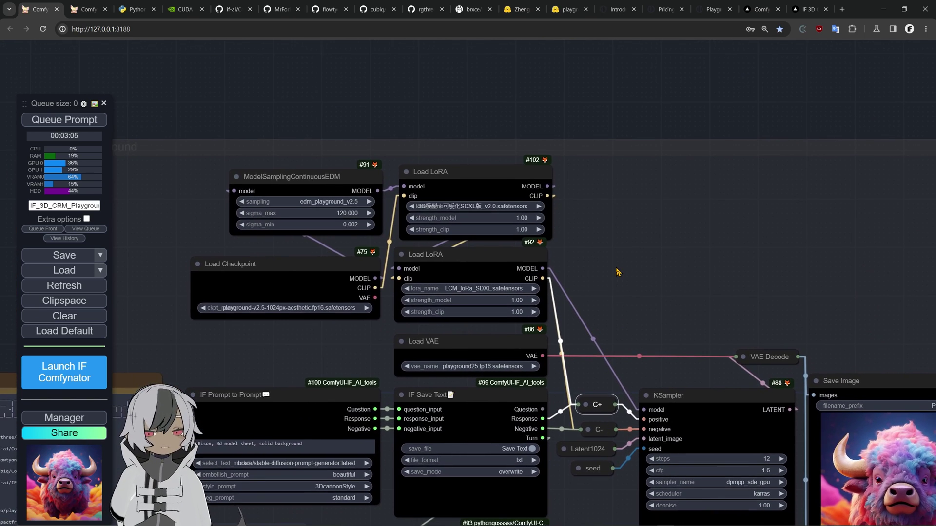
scroll(618, 270, down, 2)
scroll(617, 269, up, 4)
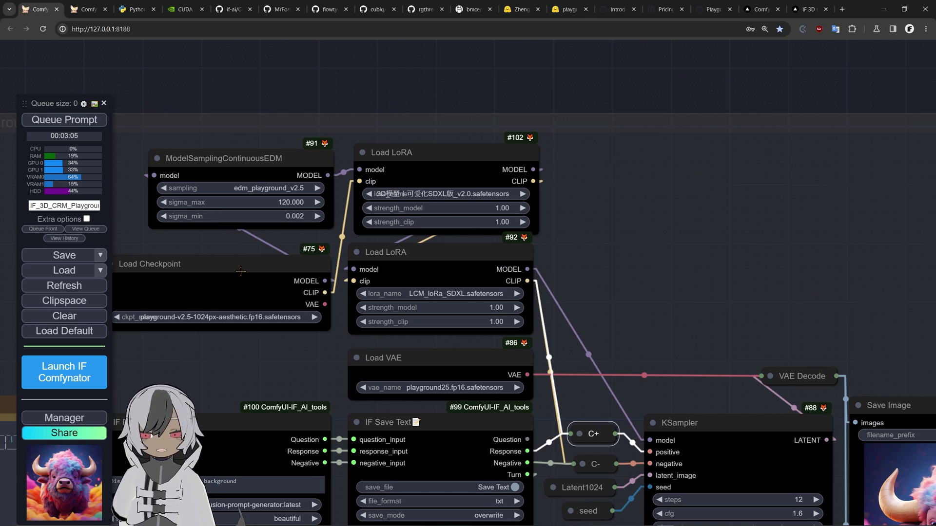
drag(240, 271, 233, 245)
scroll(731, 317, down, 3)
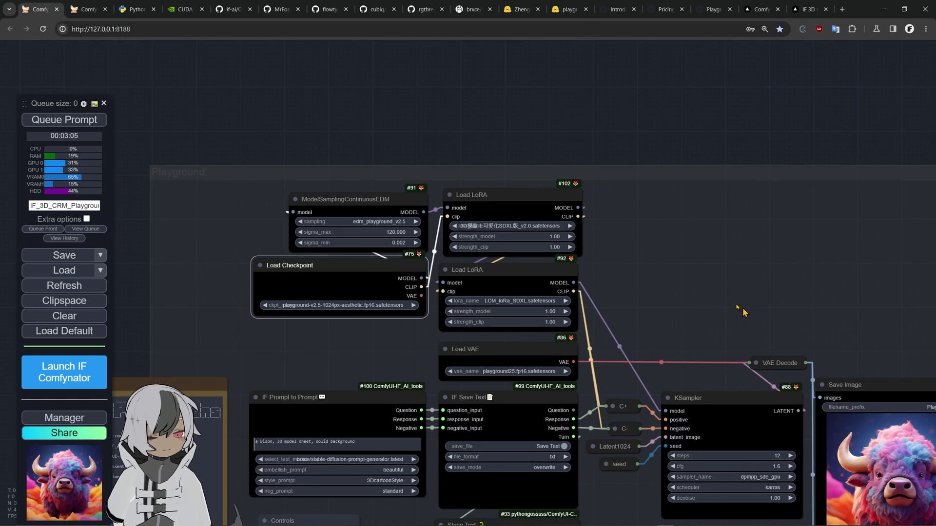
drag(743, 312, 439, 174)
scroll(593, 336, up, 5)
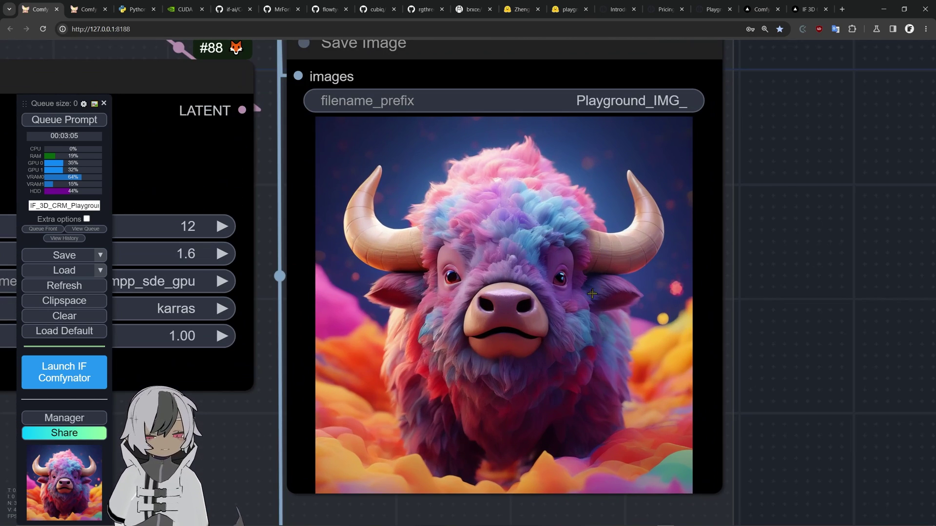
scroll(570, 281, down, 5)
scroll(558, 283, down, 5)
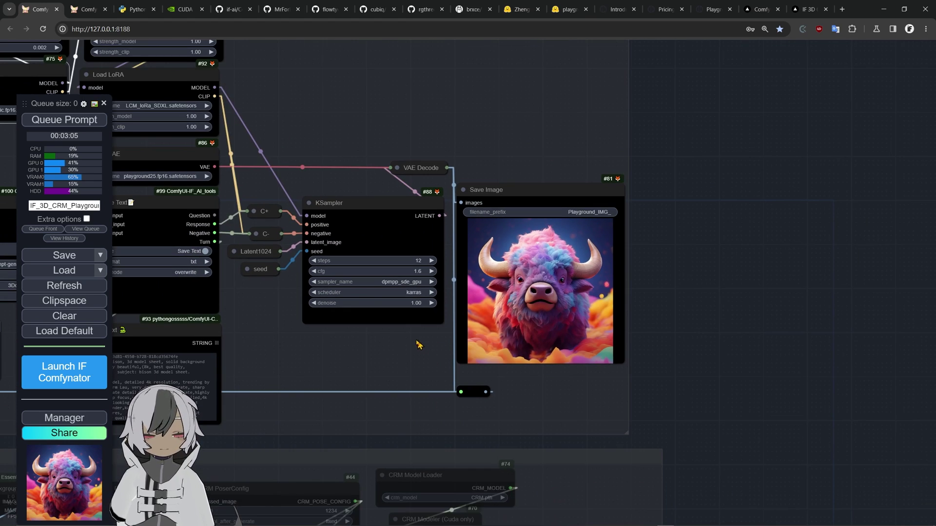
drag(391, 354, 858, 309)
scroll(809, 323, down, 4)
drag(788, 362, 656, 262)
- Switch Enable 3D_CRM to yes in the Controls node
click(425, 214)
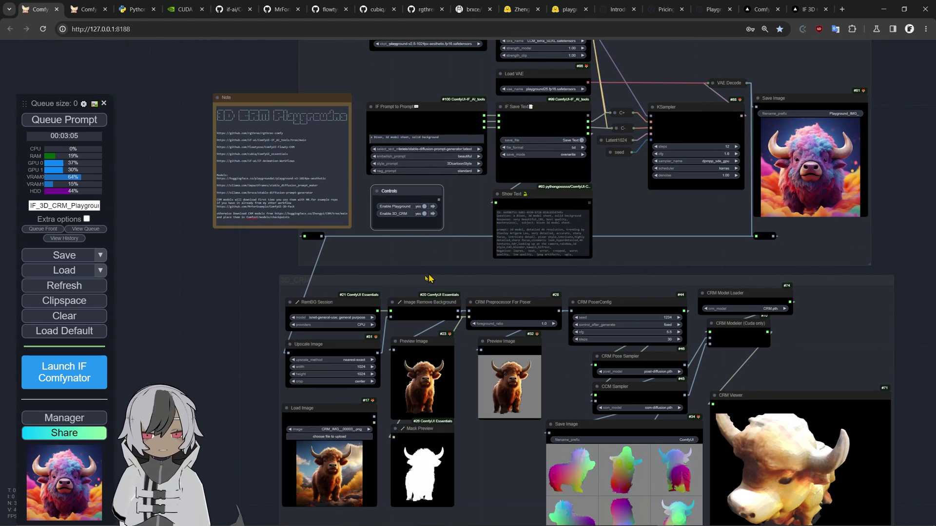
click(309, 237)
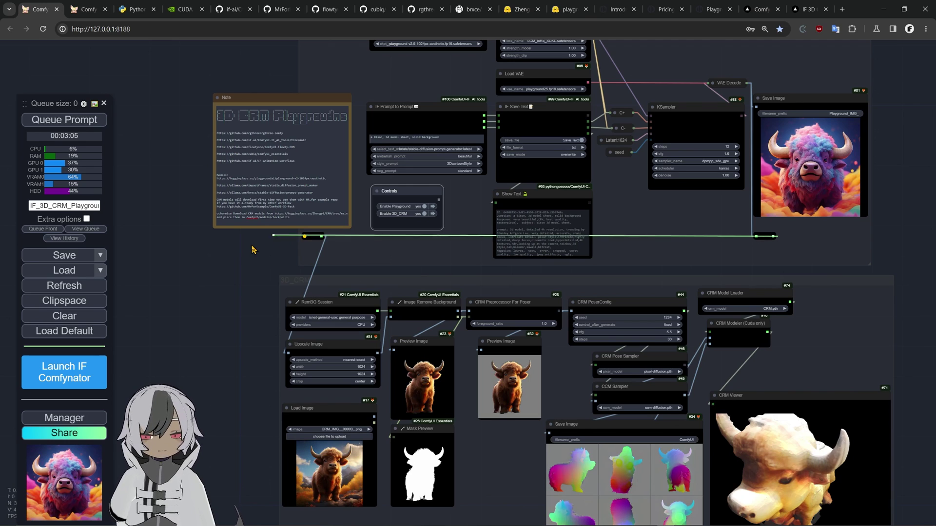
click(322, 338)
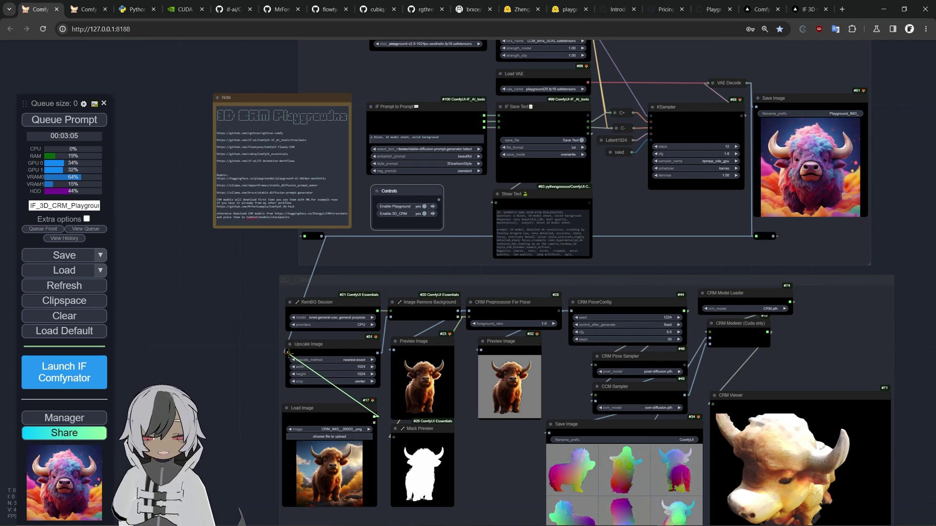
- Upload a saved CRM_IMG bison png from the output folder into the Load Image node
click(332, 437)
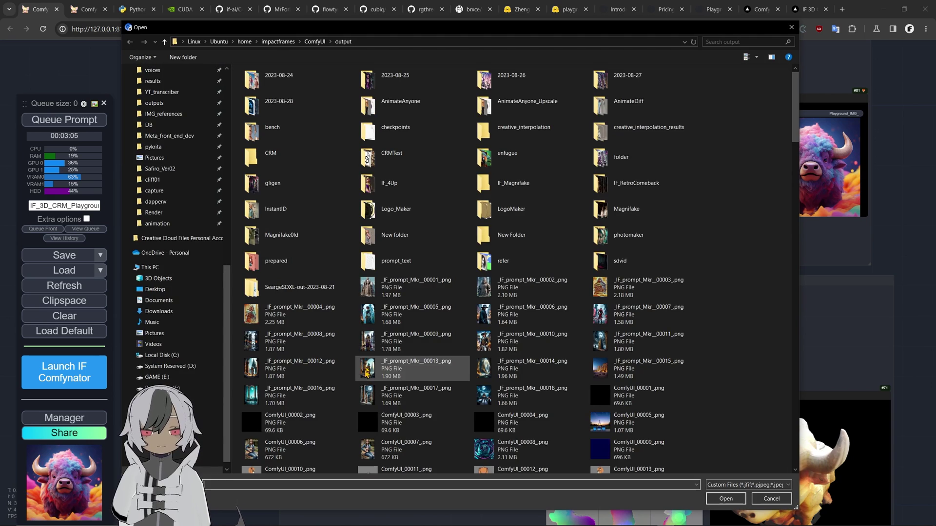
scroll(370, 366, down, 15)
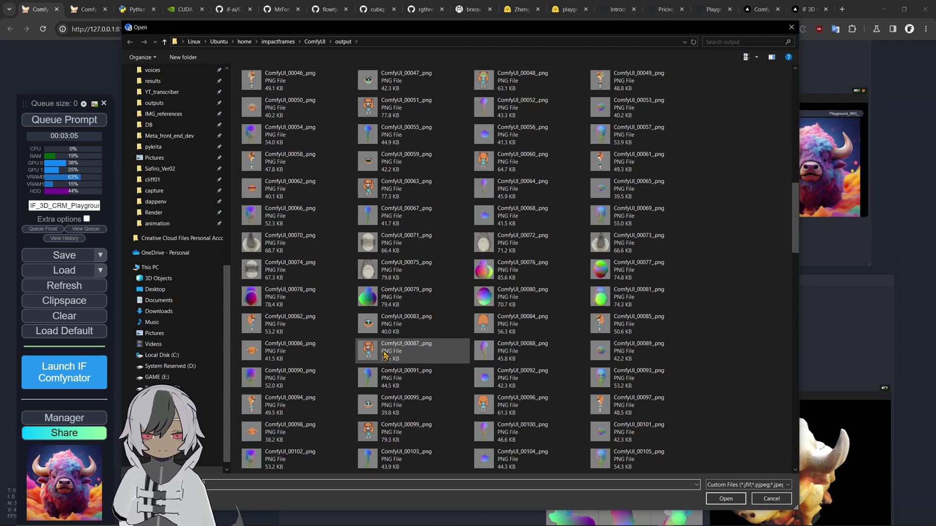
scroll(385, 355, down, 10)
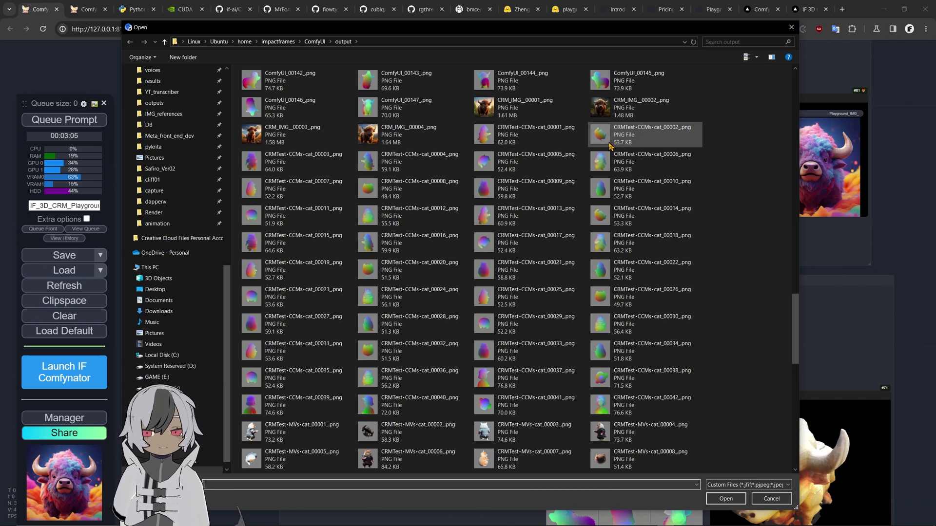
scroll(609, 147, down, 5)
scroll(605, 166, up, 5)
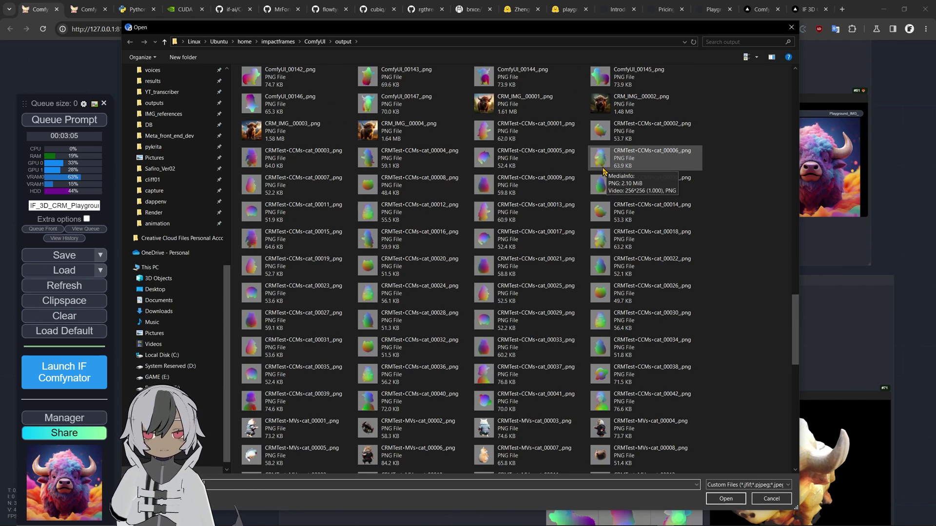
scroll(603, 171, up, 2)
click(603, 269)
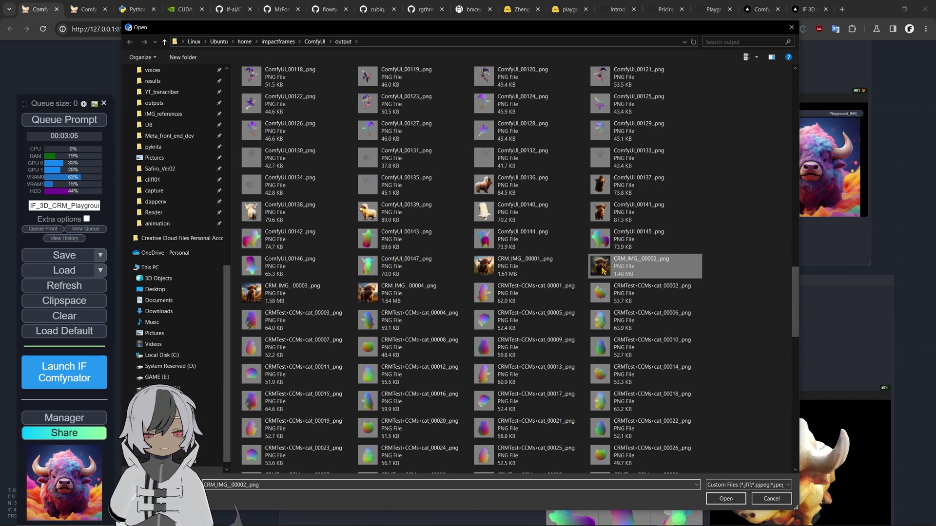
click(488, 273)
click(725, 499)
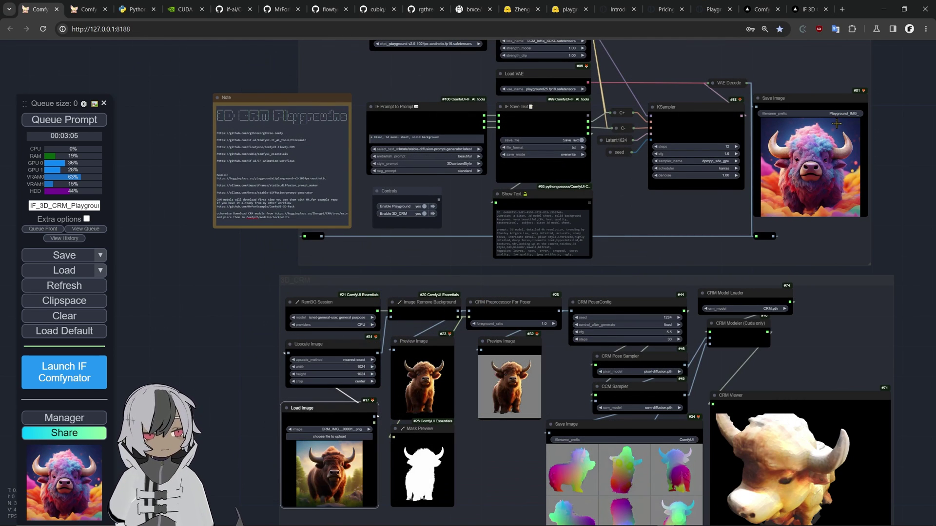
- Set Enable Playground to no in the Controls node, then zoom out over the 3D_CRM group
scroll(469, 419, up, 5)
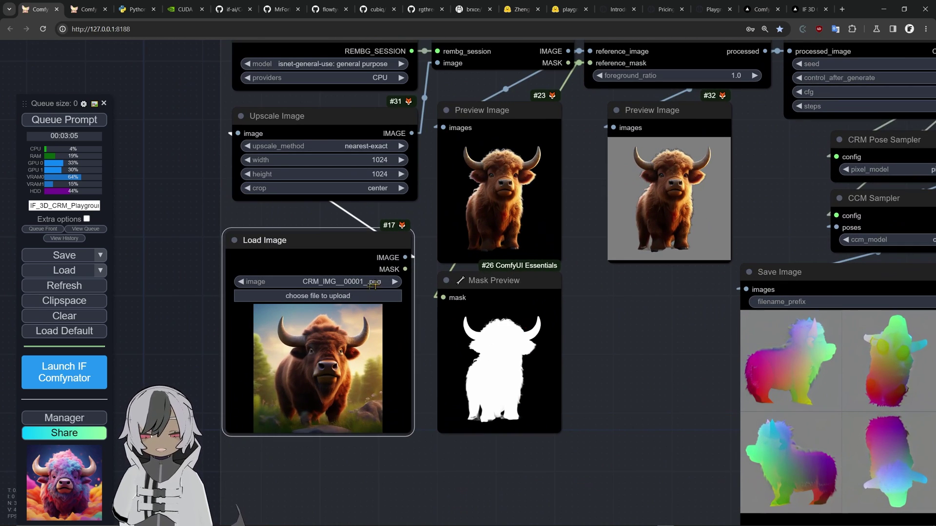
drag(626, 310, 510, 513)
scroll(478, 427, down, 4)
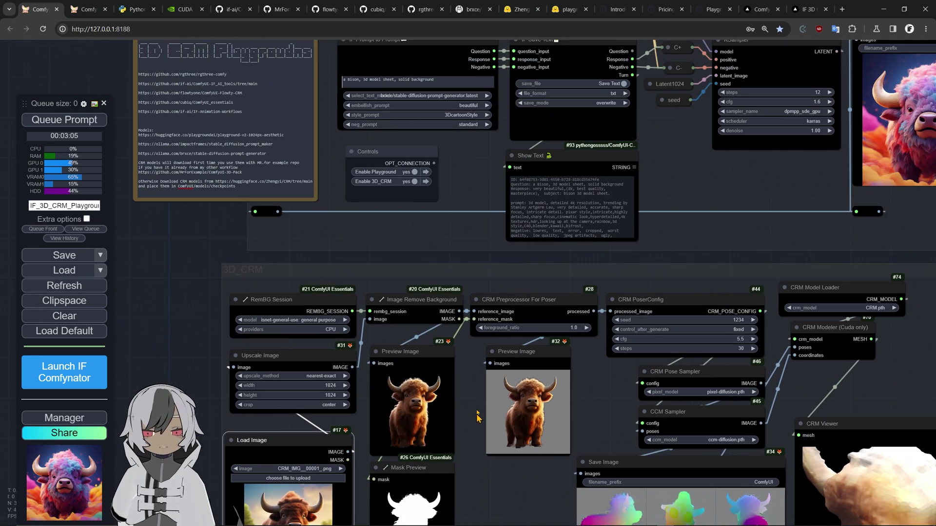
click(413, 172)
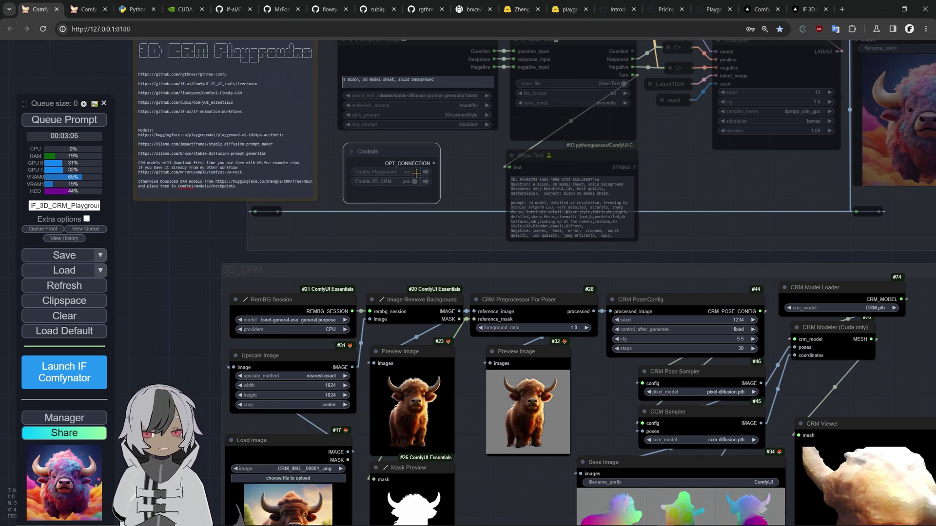
scroll(471, 254, down, 3)
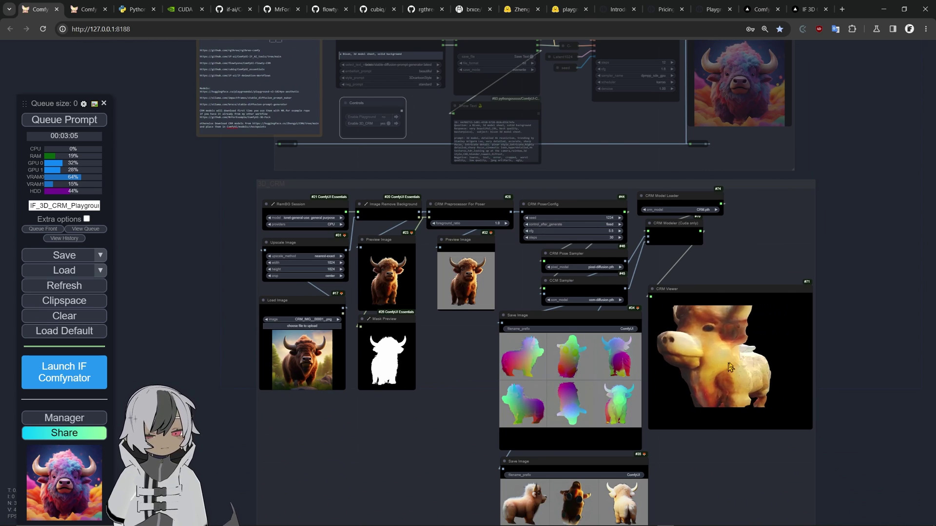
- Switch to the police-girl CRM workflow and bring the RemBG Session node into view
click(90, 6)
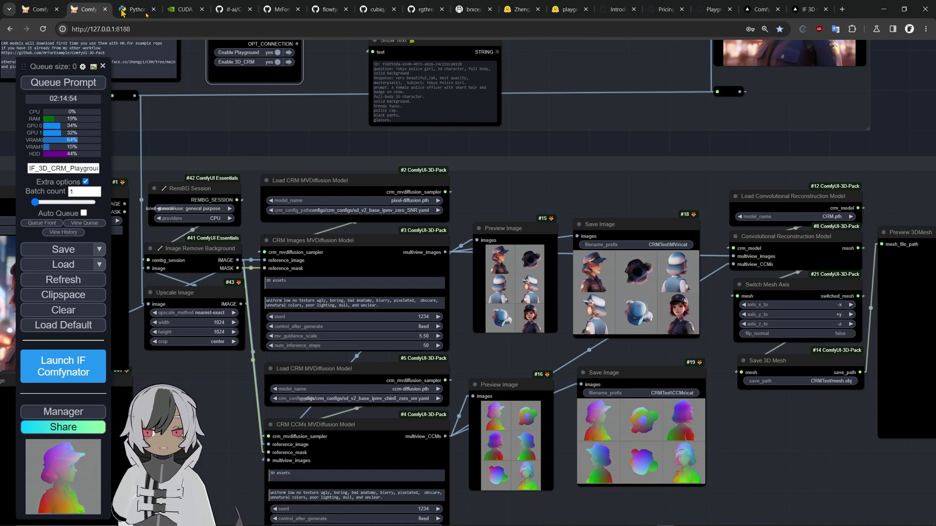
scroll(550, 185, down, 6)
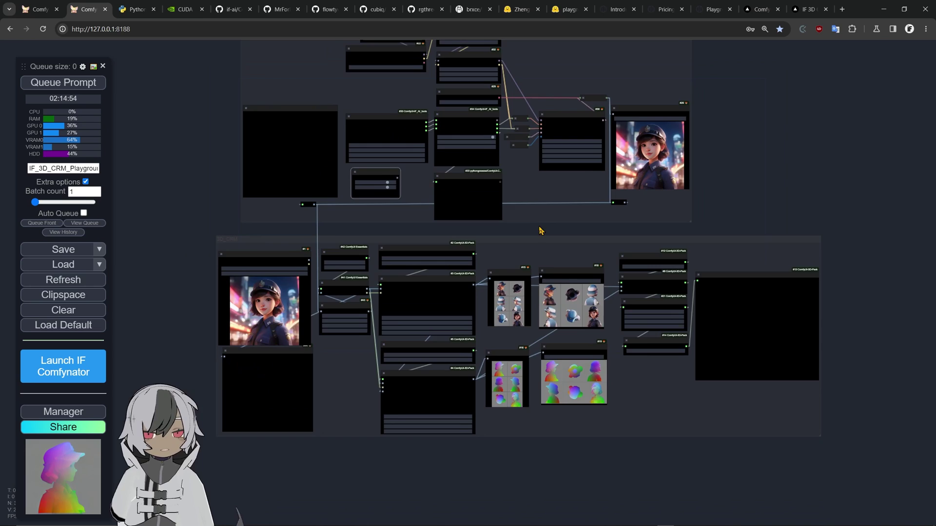
drag(526, 229, 545, 333)
scroll(357, 347, up, 10)
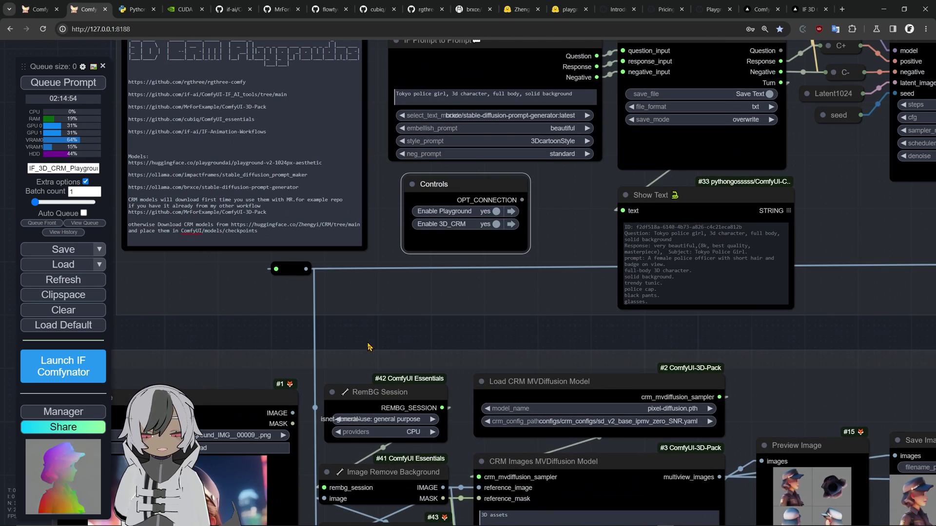
drag(368, 344, 458, 178)
drag(463, 219, 463, 214)
- Set the RemBG Session model to isnet-general-use: general purpose after briefly trying isnet-anime
click(490, 245)
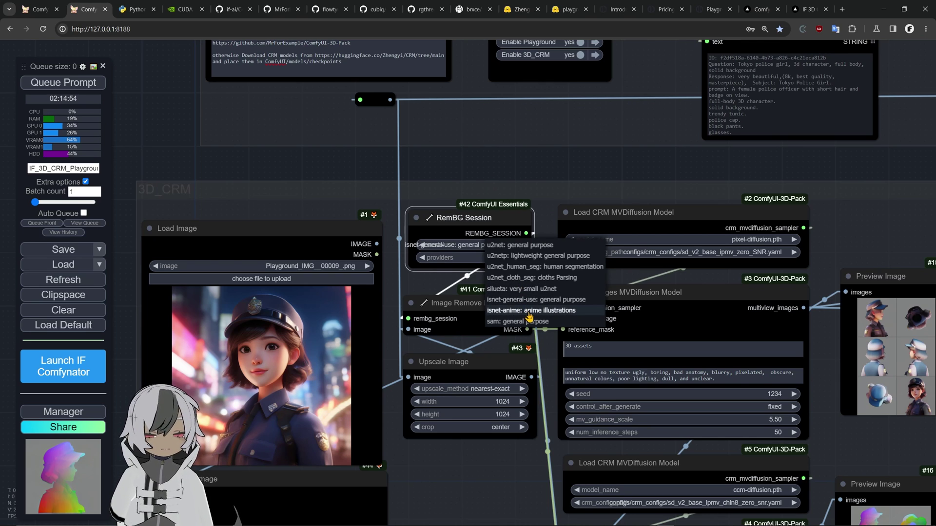
click(529, 312)
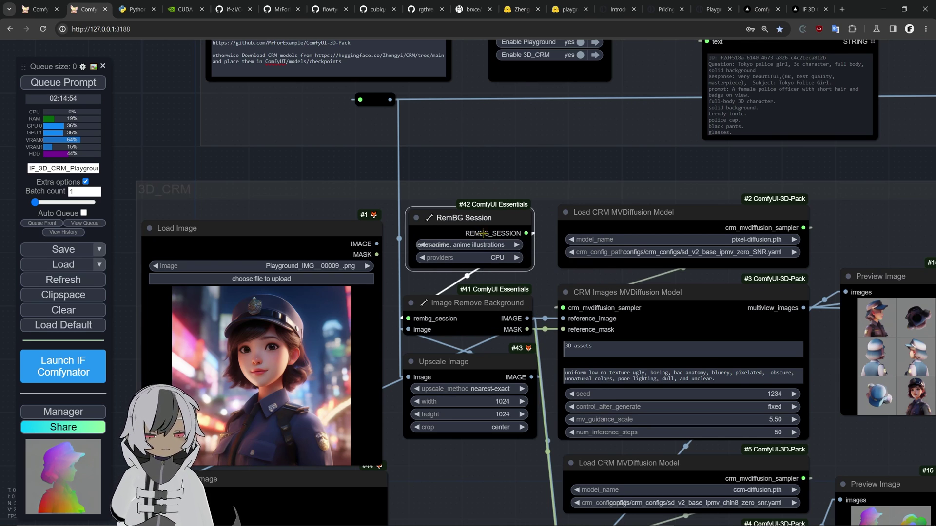
scroll(482, 233, up, 3)
scroll(489, 235, up, 2)
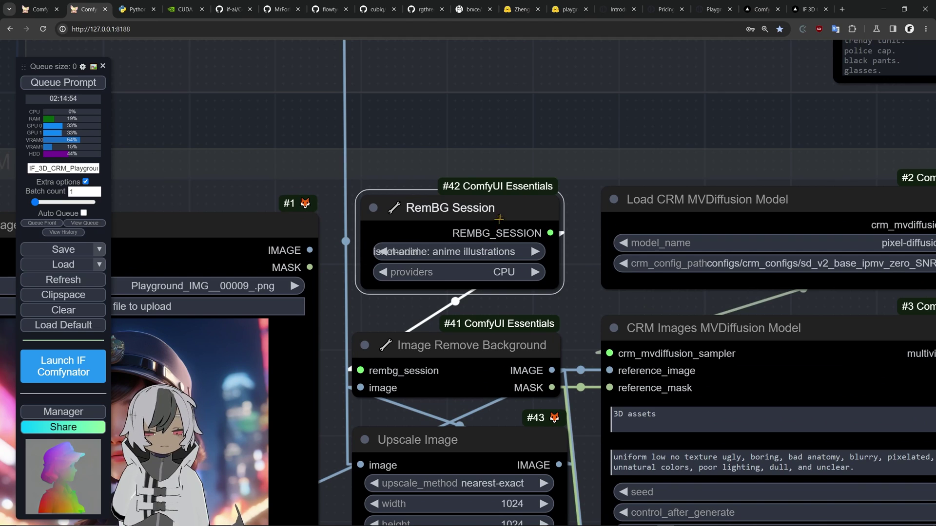
drag(499, 219, 490, 219)
click(485, 252)
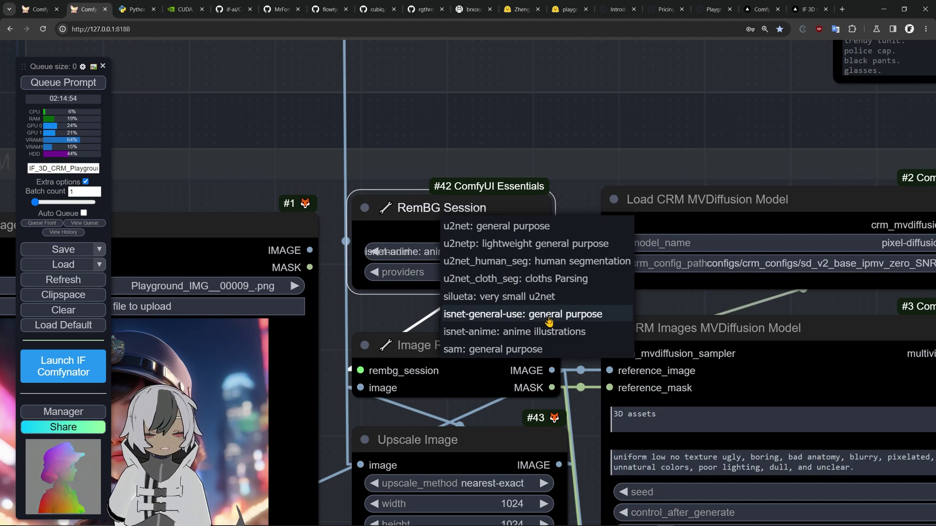
click(549, 322)
scroll(582, 189, down, 2)
drag(599, 181, 328, 195)
scroll(604, 406, down, 3)
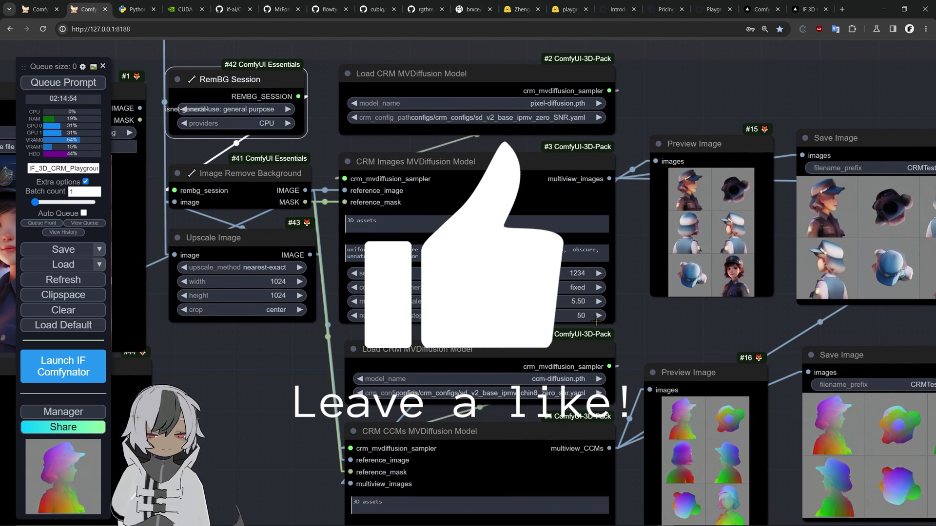
scroll(648, 354, down, 1)
scroll(649, 355, up, 3)
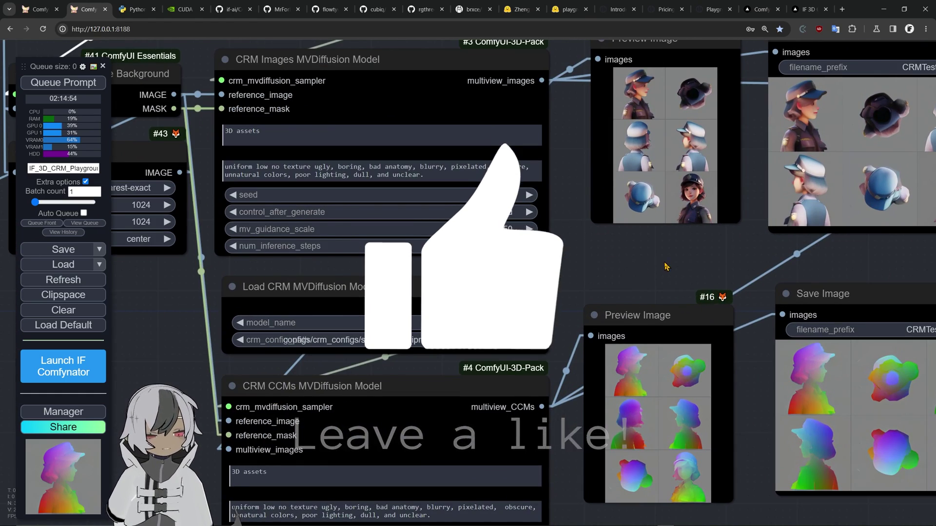
scroll(666, 264, down, 1)
drag(650, 254, 345, 311)
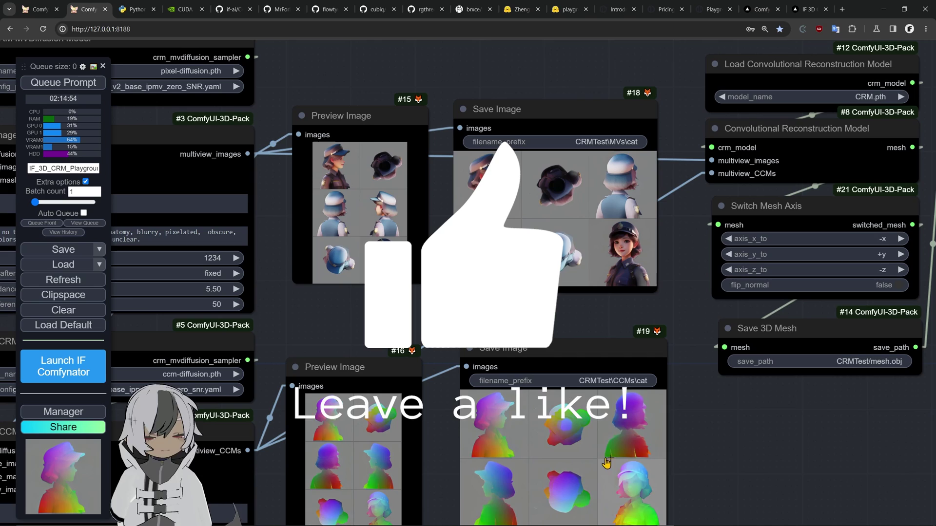
scroll(576, 326, up, 4)
scroll(576, 325, down, 4)
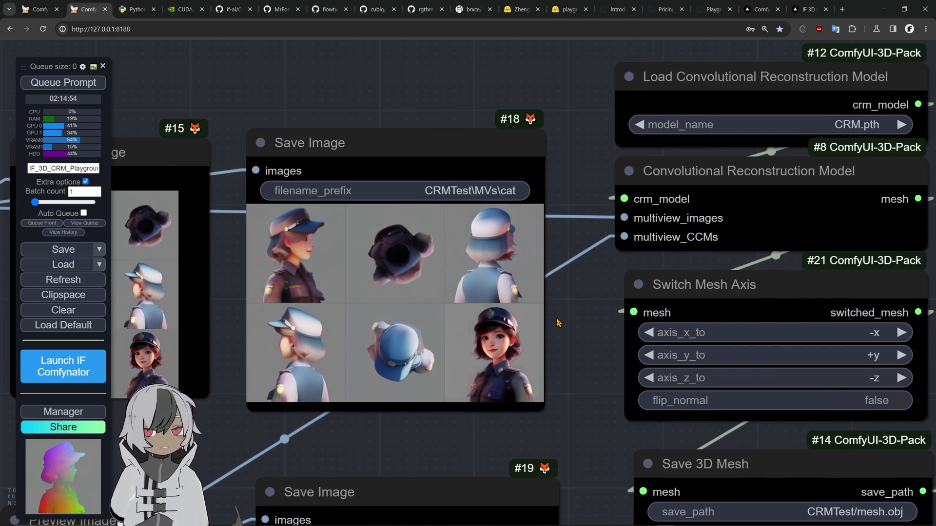
scroll(559, 344, down, 3)
scroll(455, 337, up, 2)
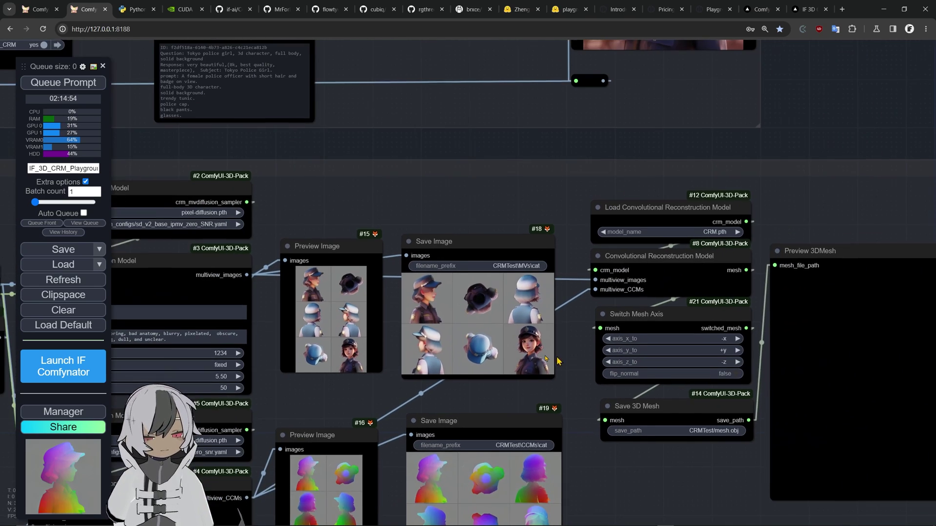
scroll(708, 175, down, 4)
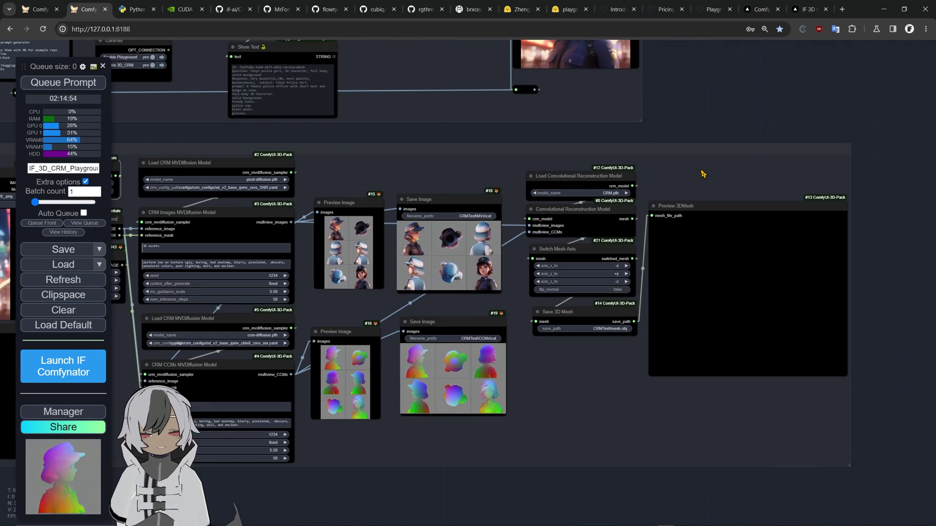
drag(703, 173, 778, 361)
drag(468, 230, 574, 369)
scroll(565, 168, up, 7)
drag(616, 112, 702, 2)
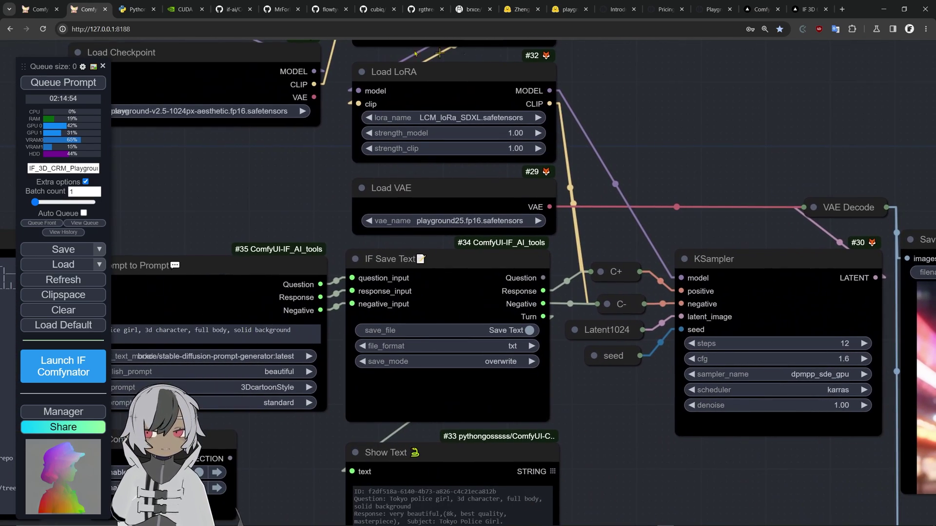
- Review the CUDA Toolkit 12.1 Windows download section, then switch to the Python 3.11.5 release page
click(184, 9)
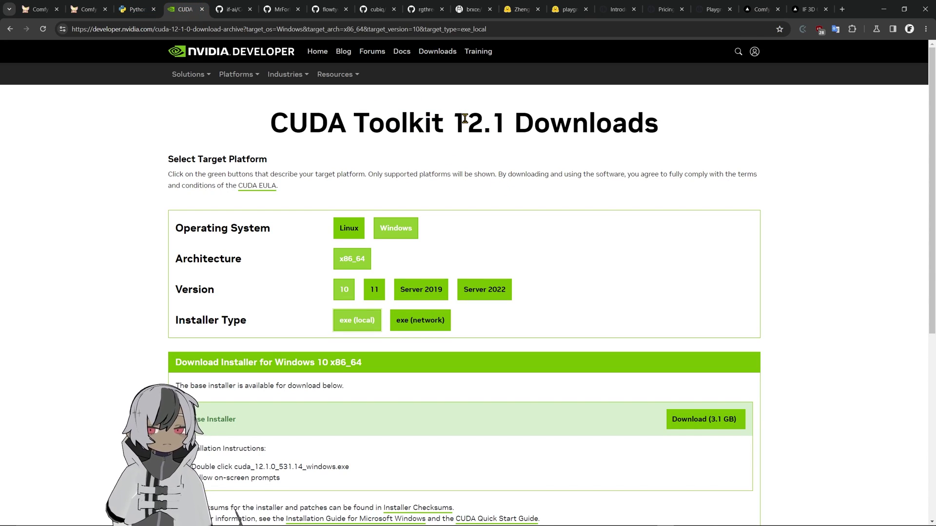
scroll(487, 285, down, 4)
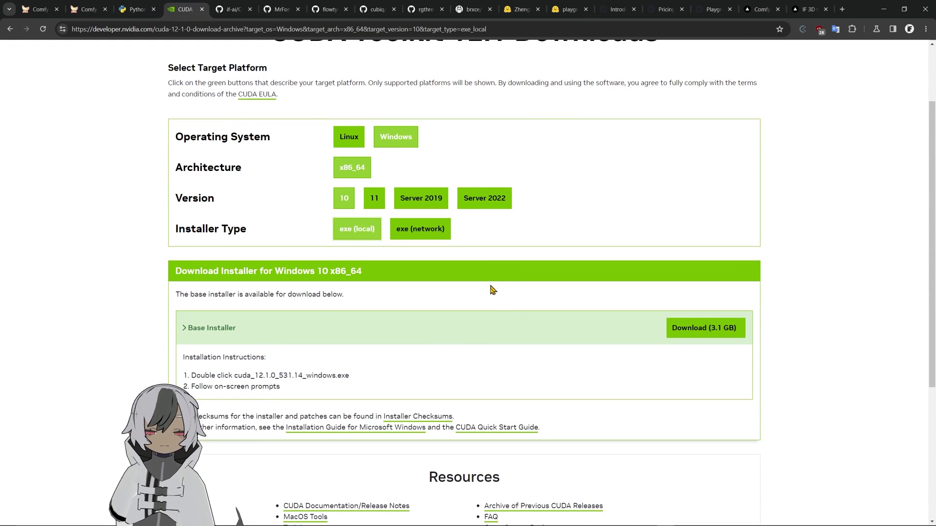
scroll(434, 247, up, 4)
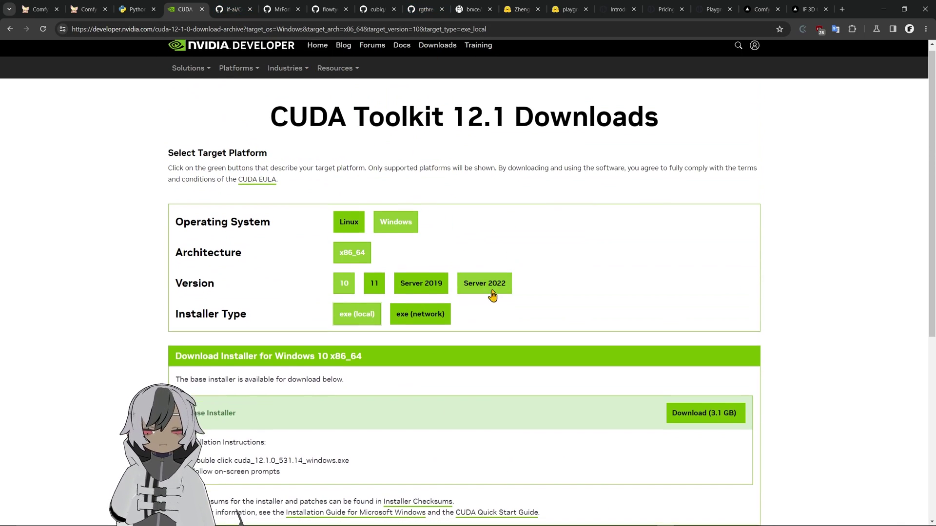
scroll(336, 302, down, 3)
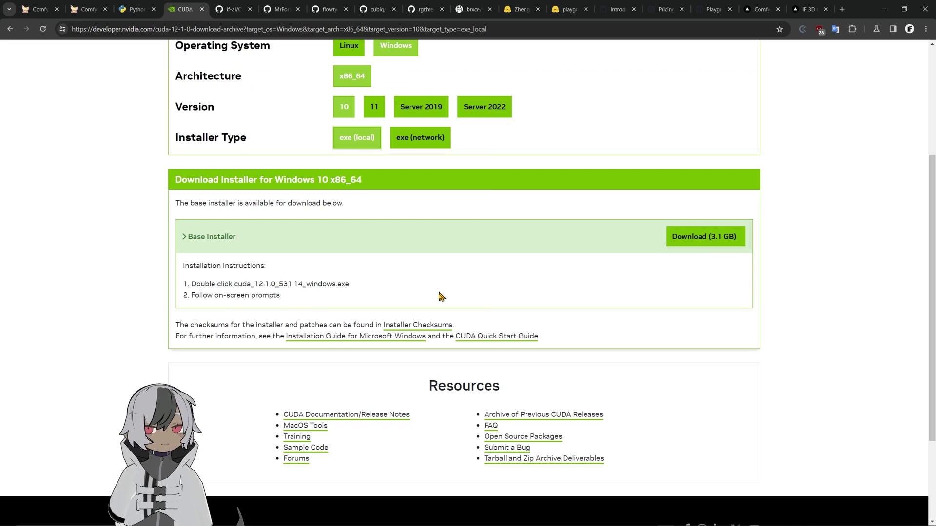
scroll(613, 161, up, 3)
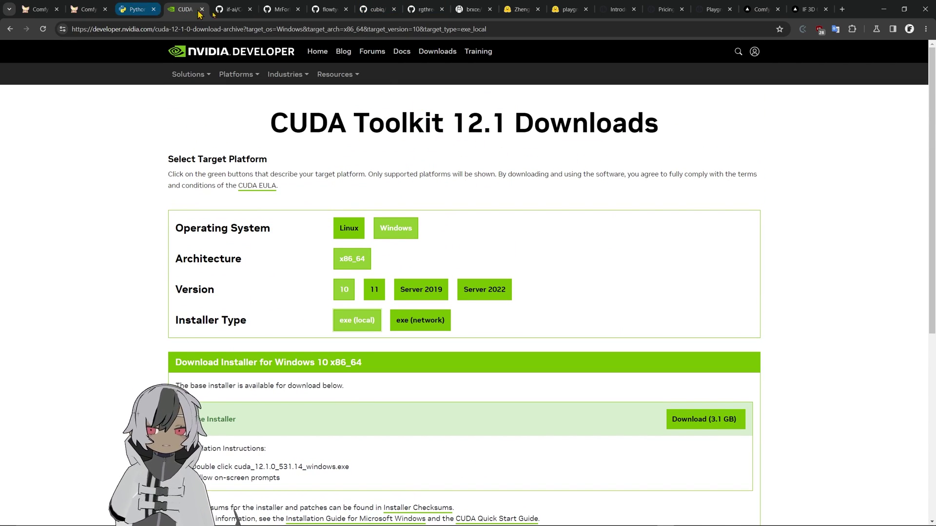
click(134, 9)
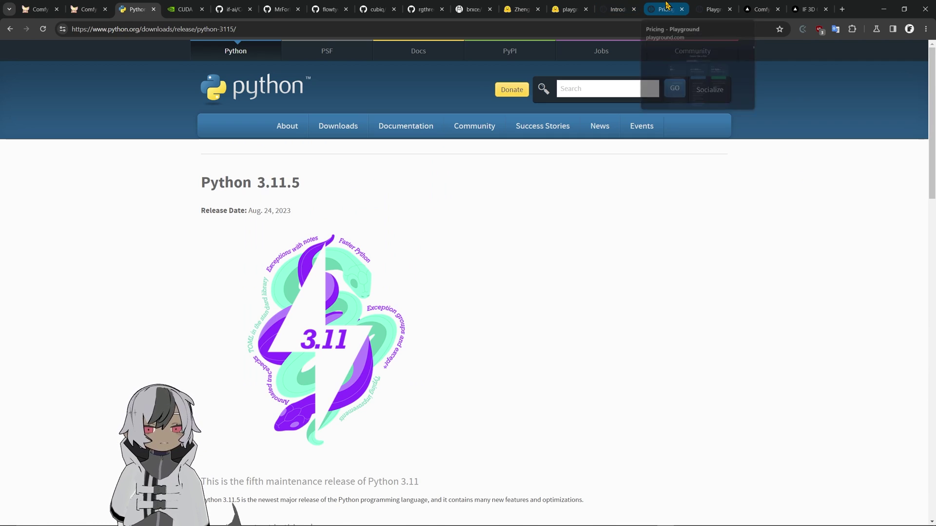
- Glance at ComfyUI-IF_AI_tools, then scroll ComfyUI-3D-Pack back up to its file list and description
click(236, 5)
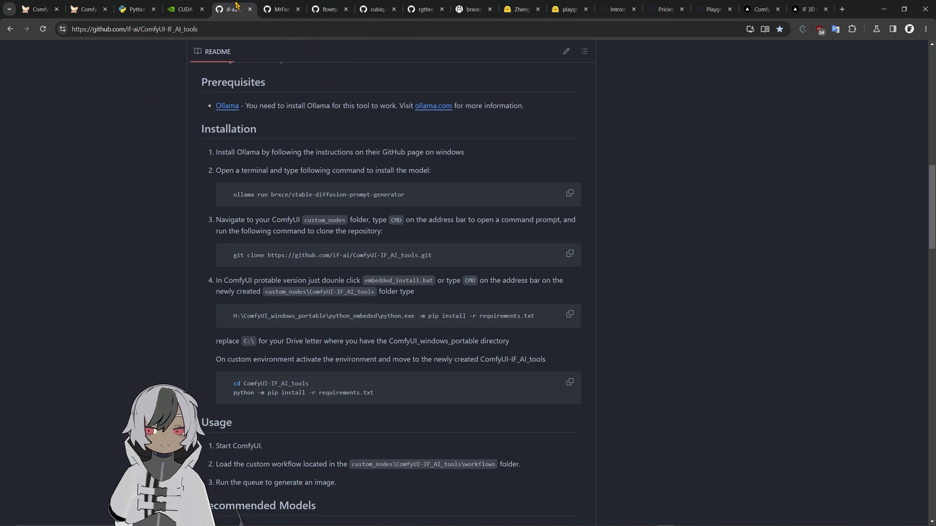
scroll(451, 308, up, 13)
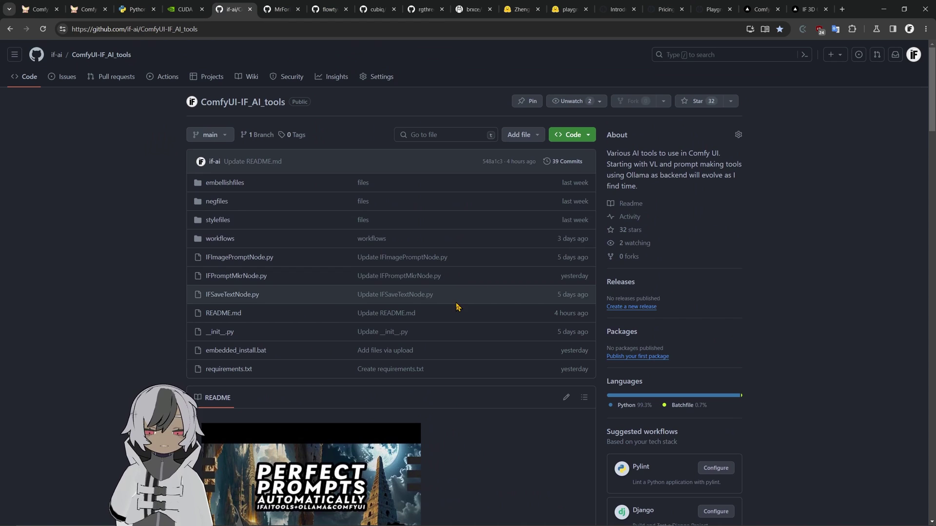
scroll(280, 251, down, 5)
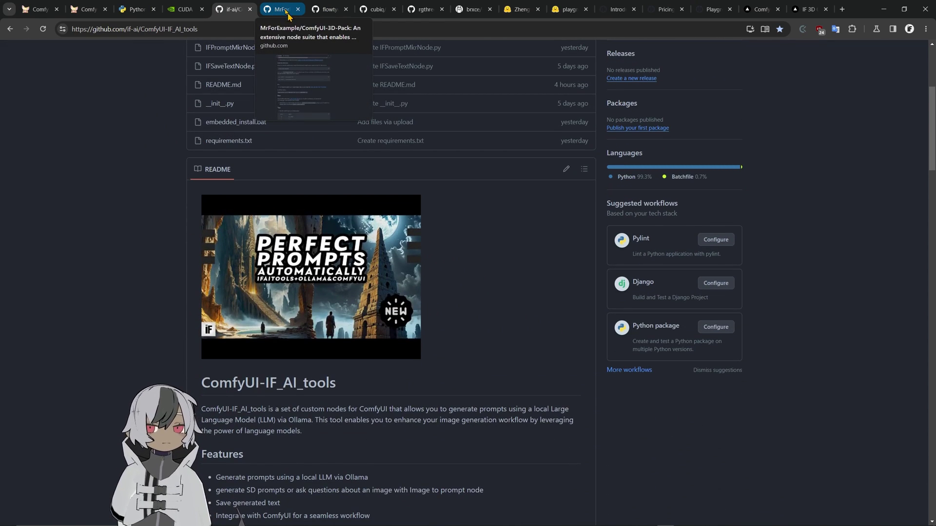
click(276, 6)
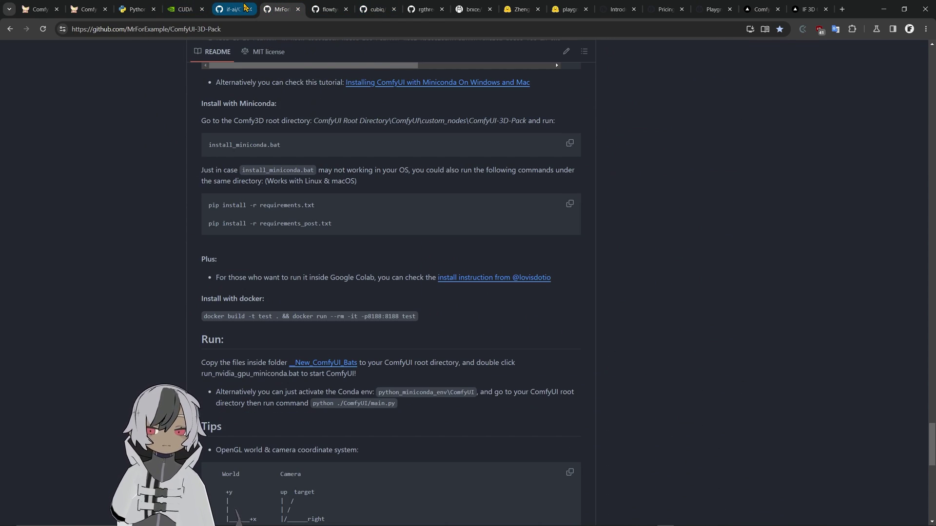
scroll(423, 207, up, 15)
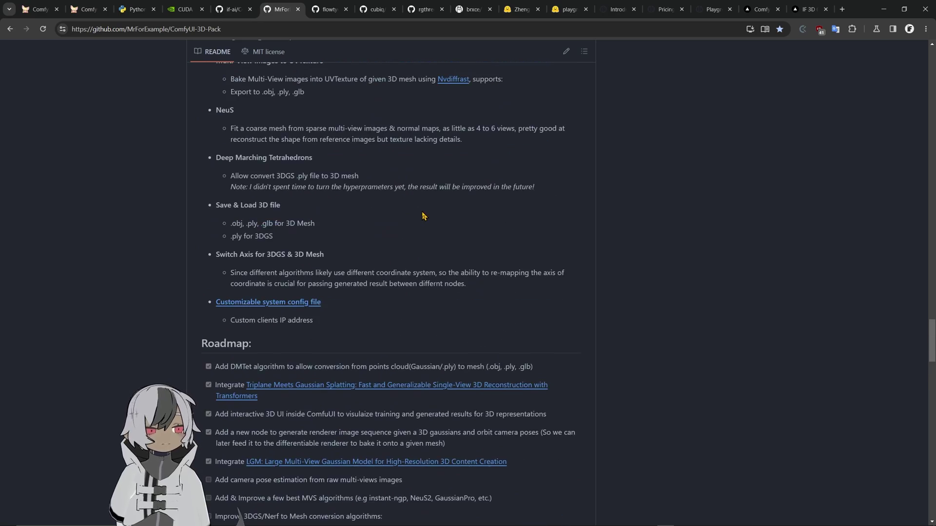
scroll(423, 216, up, 15)
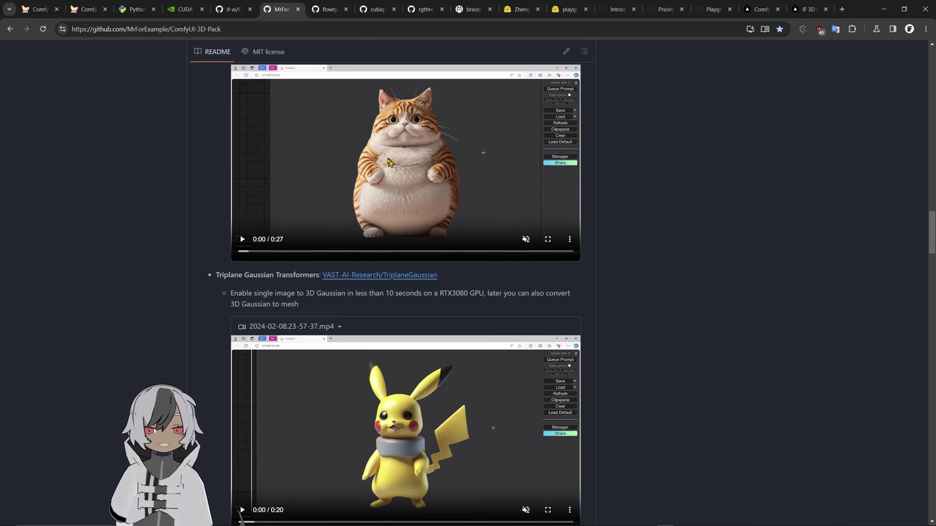
scroll(390, 162, up, 20)
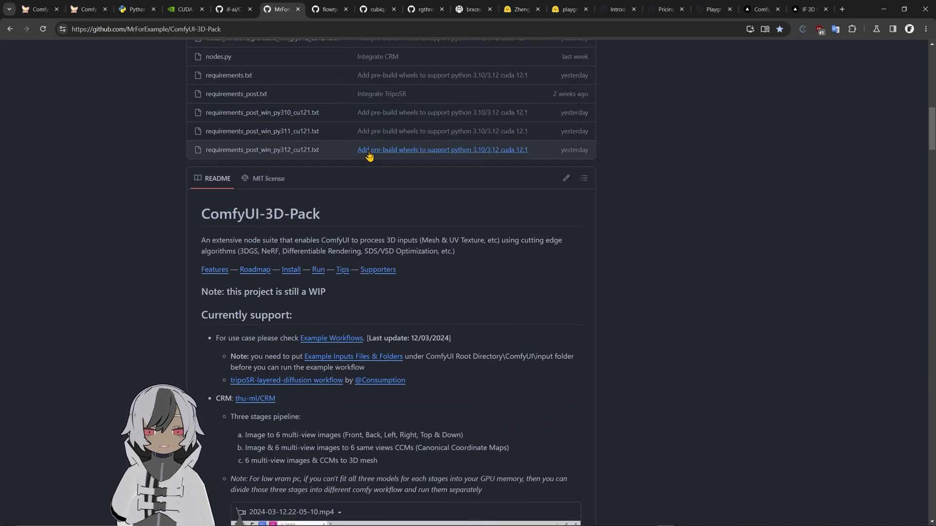
scroll(368, 155, up, 15)
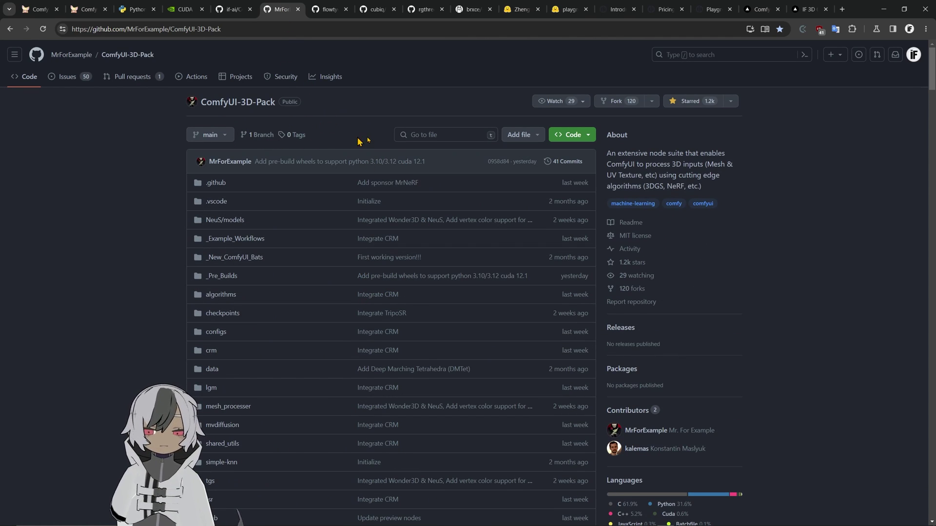
click(138, 79)
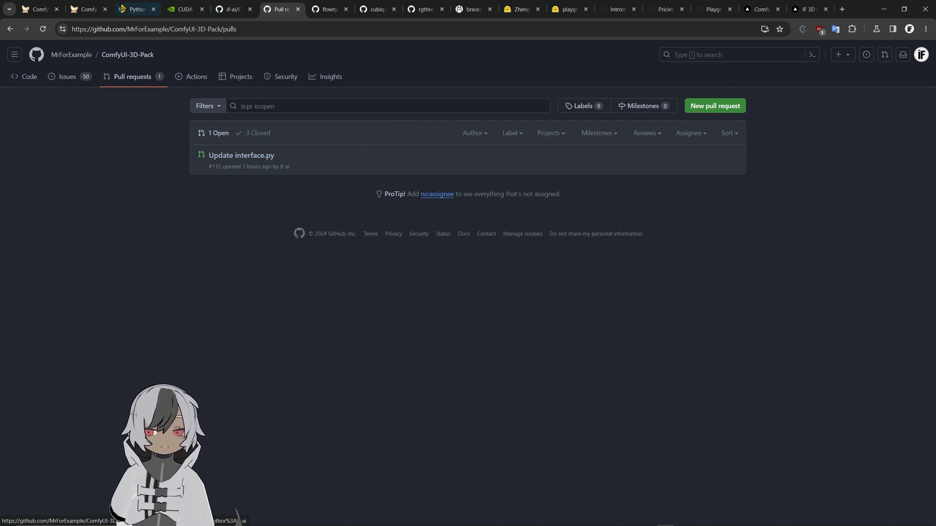
double_click(163, 6)
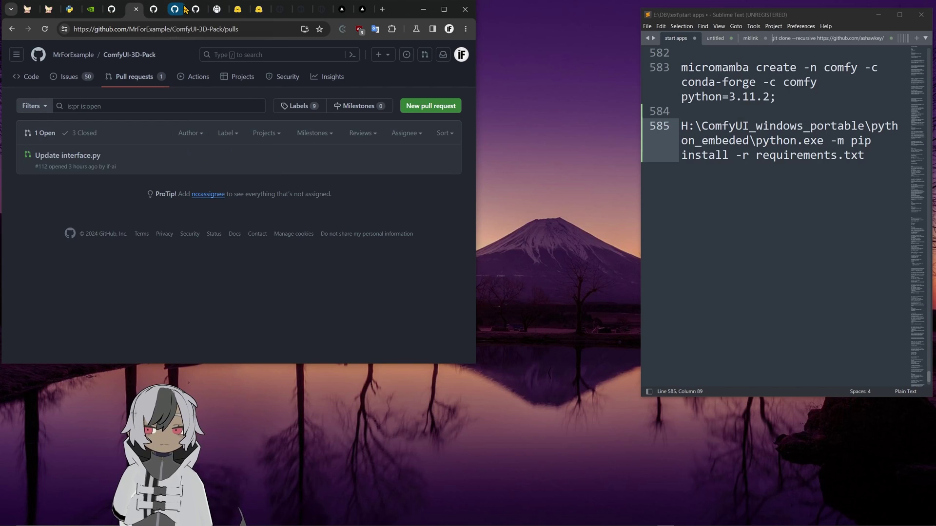
click(445, 9)
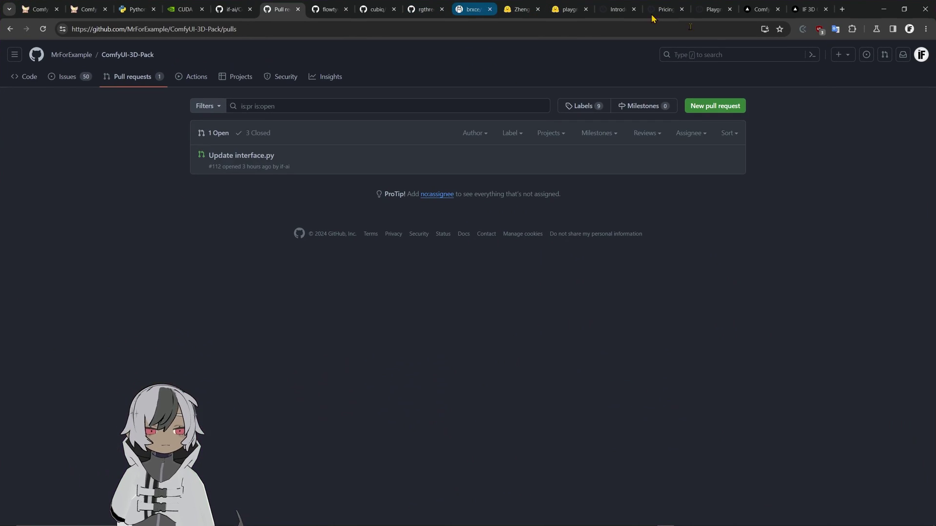
click(334, 4)
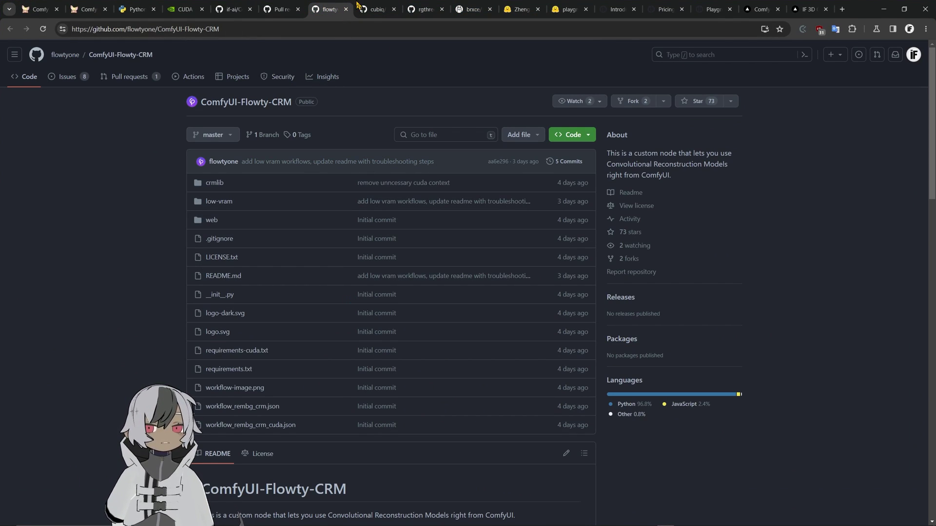
click(376, 8)
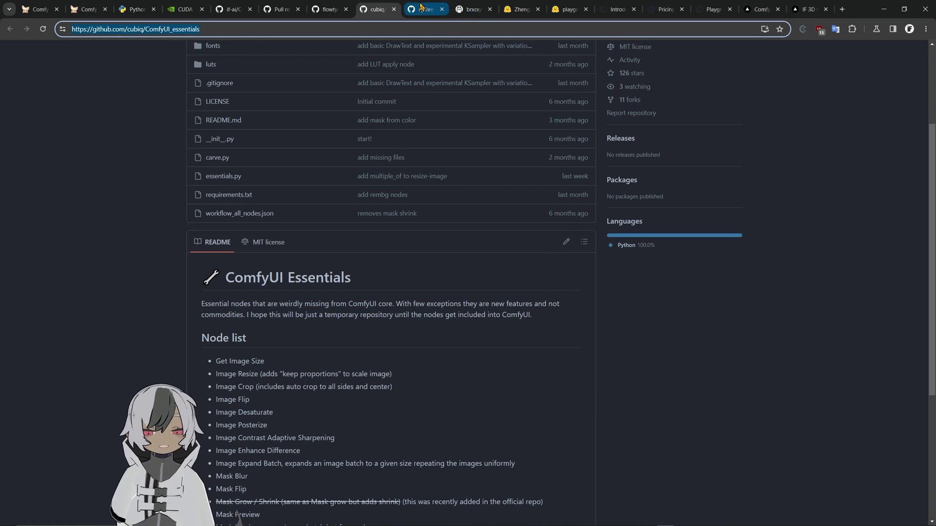
scroll(424, 250, down, 5)
scroll(424, 243, up, 8)
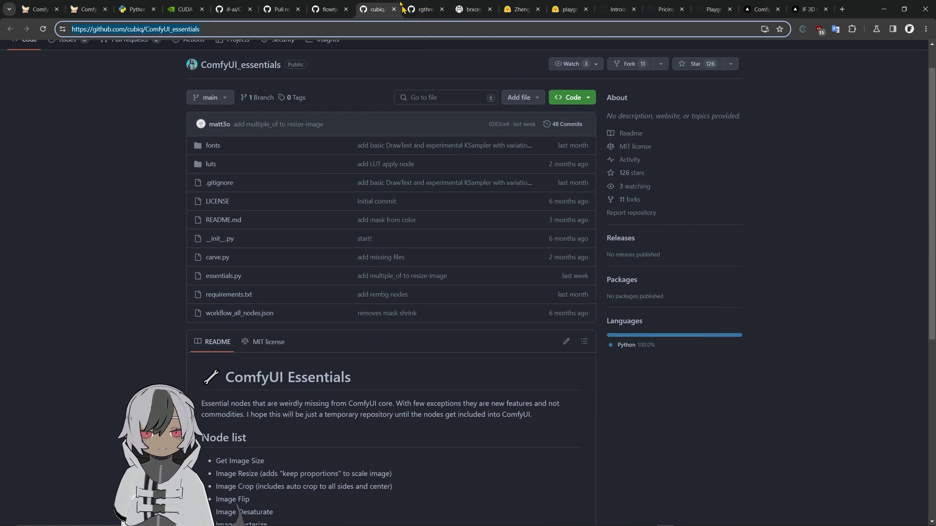
click(327, 9)
click(280, 9)
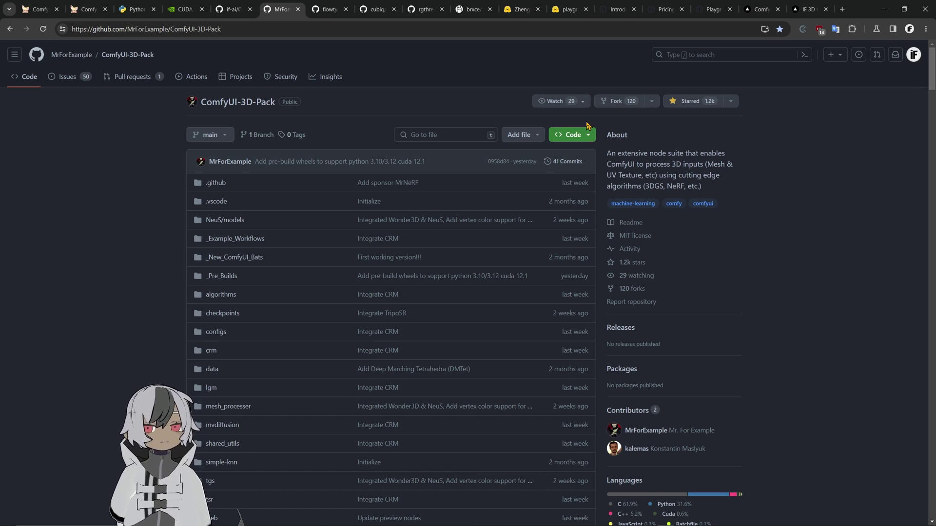
click(587, 136)
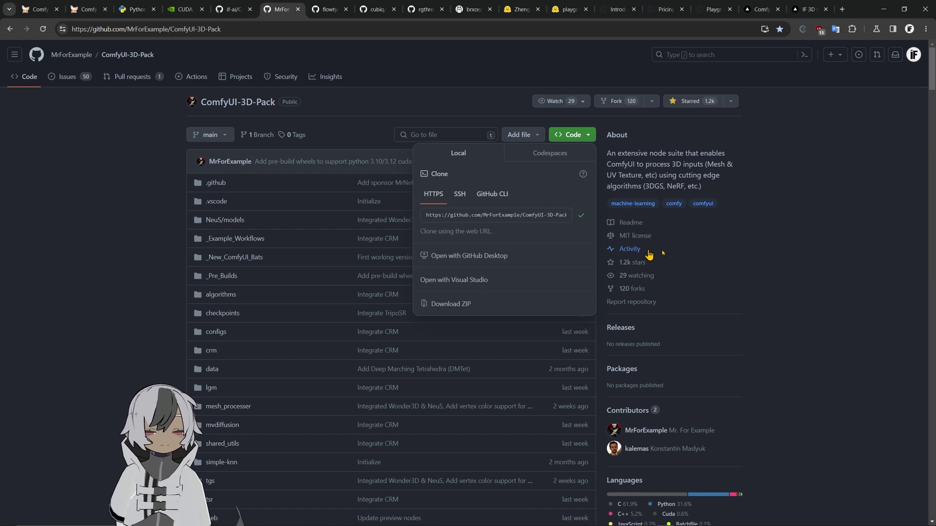
scroll(775, 246, down, 12)
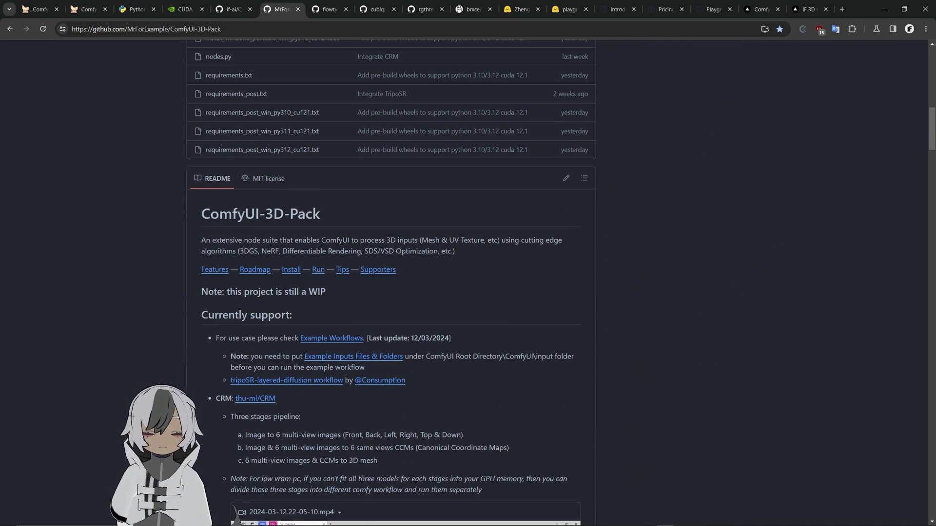
- In File Explorer, go to ComfyUI_windows_portable > ComfyUI > custom_nodes
mouse_move(238, 510)
click(210, 519)
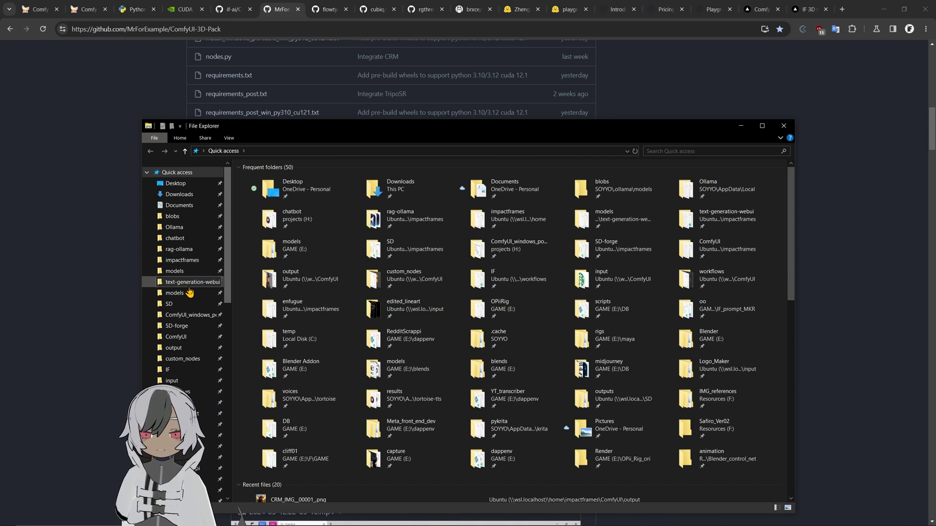
click(197, 316)
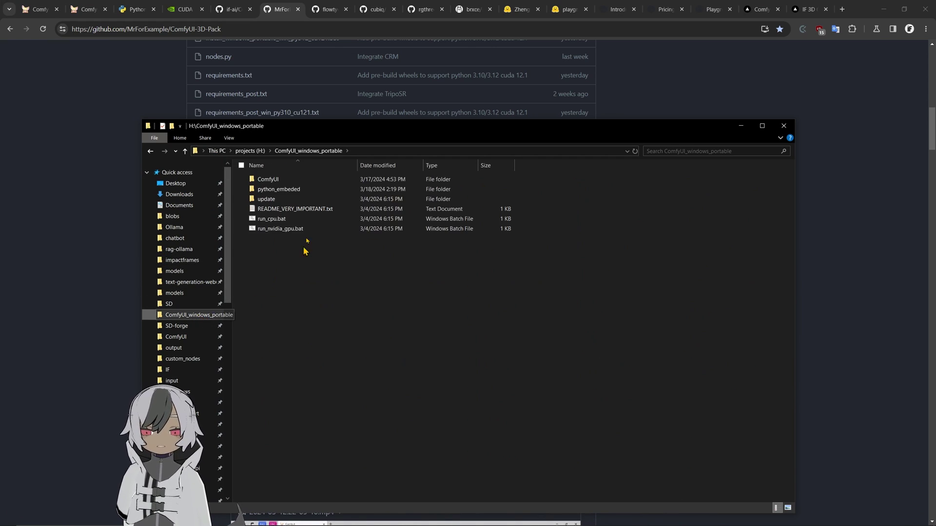
double_click(271, 181)
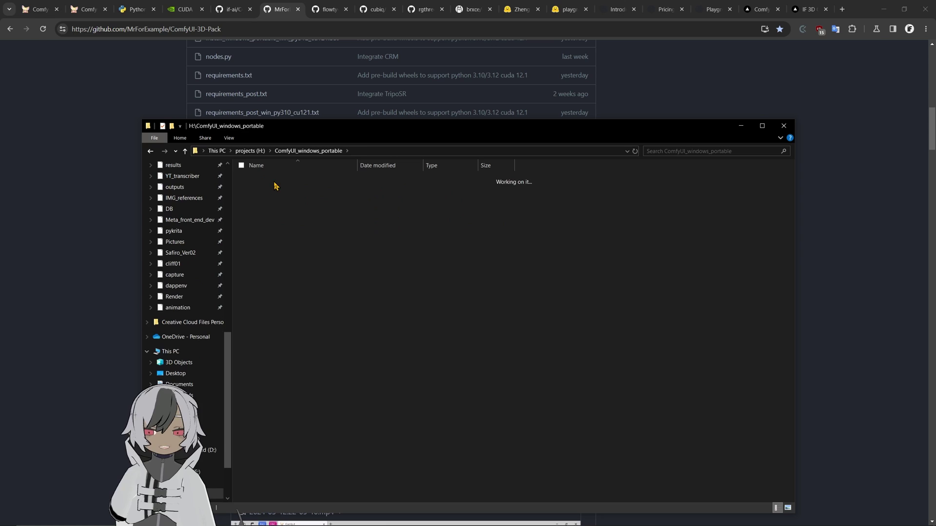
double_click(275, 239)
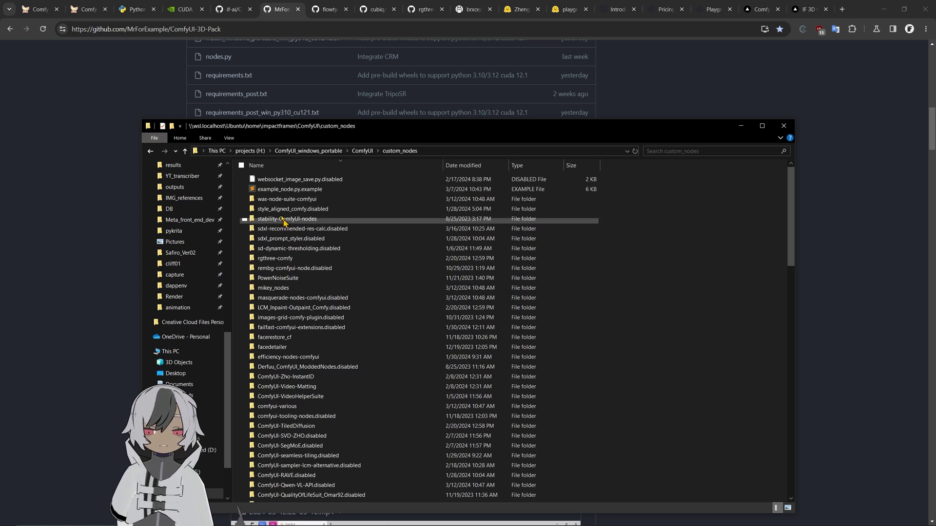
- Open a PowerShell terminal in custom_nodes, recall the Flowty-CRM git clone command, and close it unrun
right_click(240, 224)
click(179, 320)
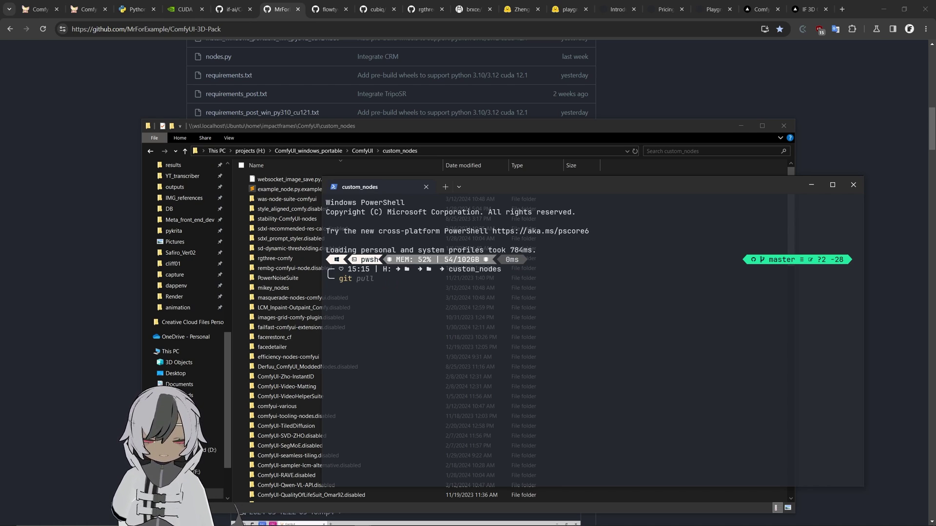
text(clo)
key(Right)
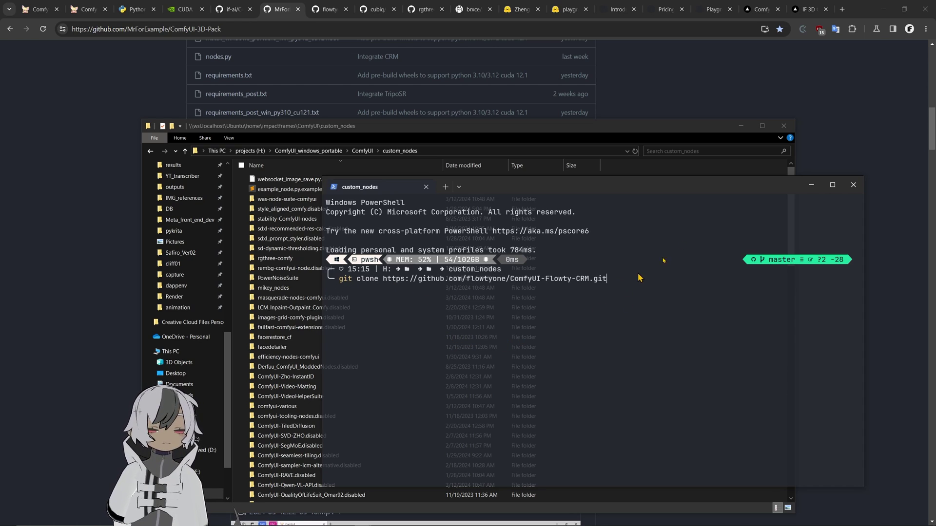
click(854, 185)
- Scroll down the custom_nodes list and select the ComfyUI-3D-Pack folder
scroll(346, 358, down, 6)
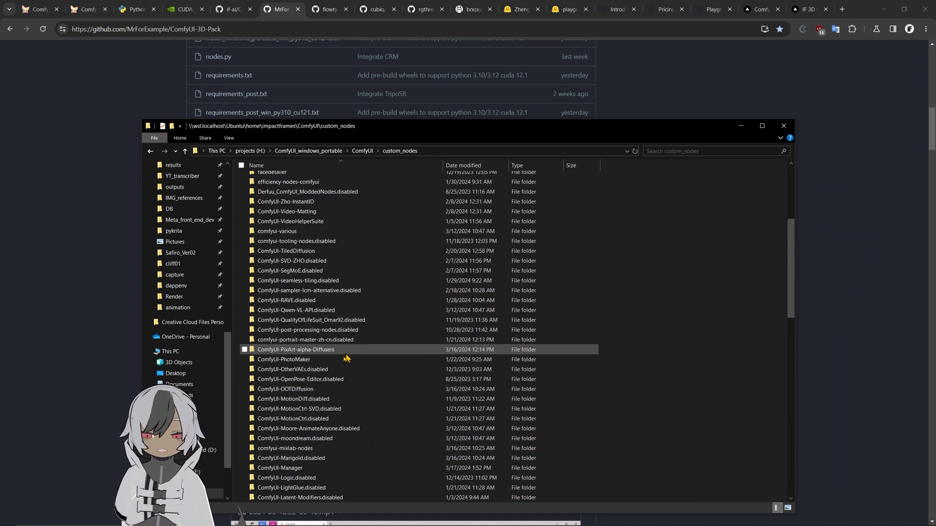
scroll(346, 359, down, 7)
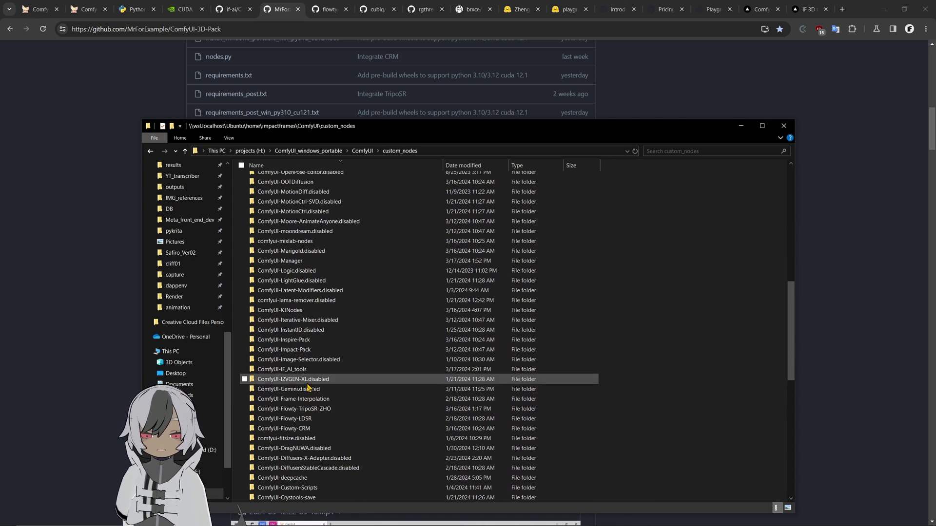
scroll(308, 388, down, 7)
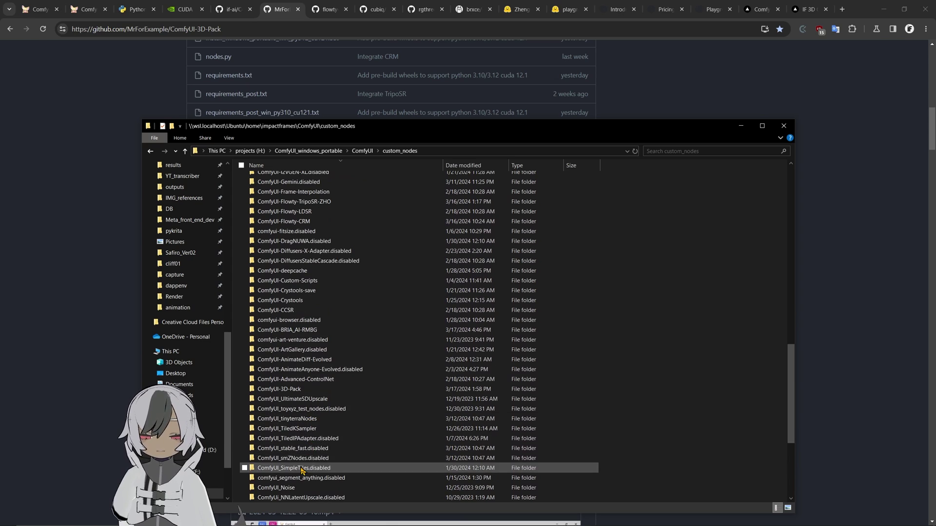
scroll(297, 342, down, 2)
click(294, 332)
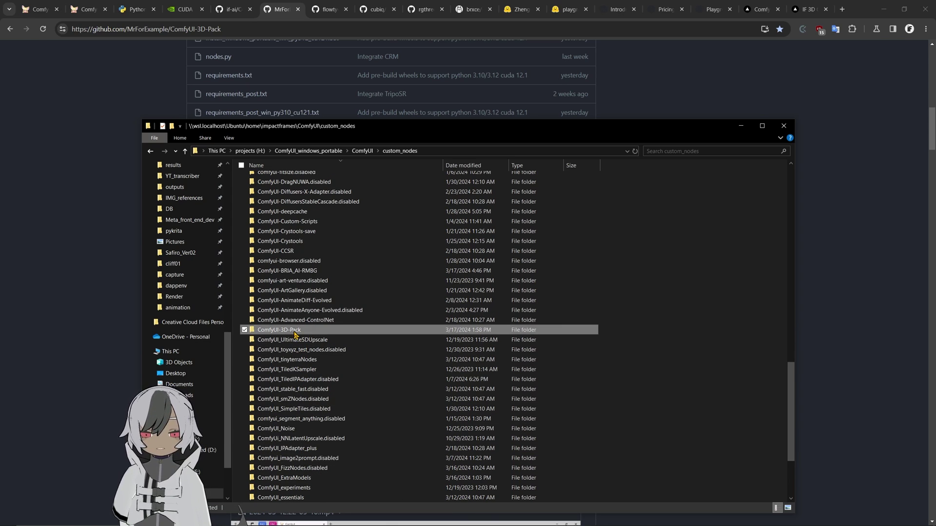
- Open the ComfyUI-3D-Pack folder and scroll to its install batch files
double_click(295, 331)
drag(401, 132, 461, 83)
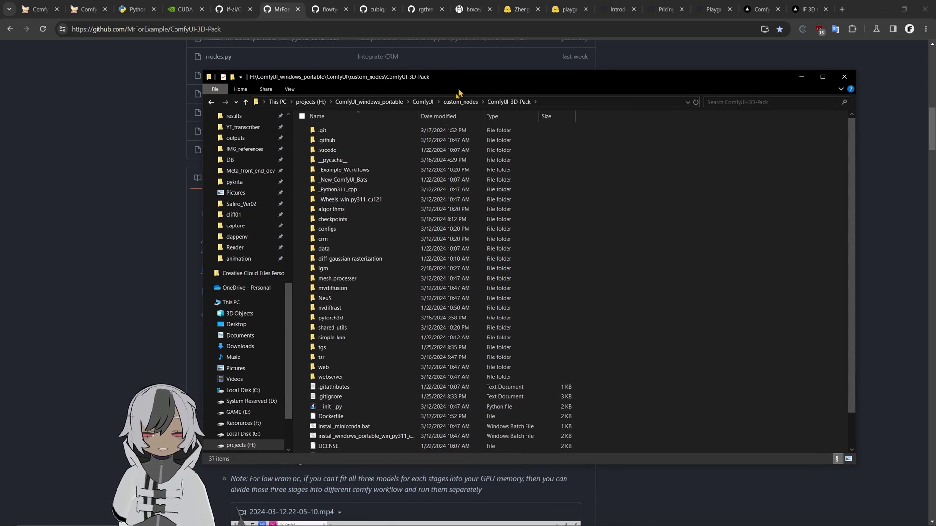
scroll(351, 293, down, 1)
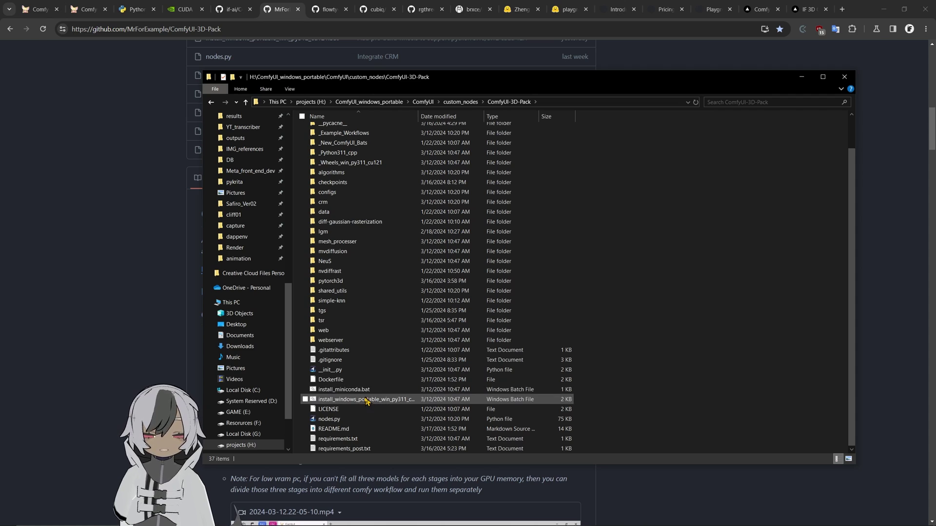
- Minimise the Blender console window and close the custom_nodes PowerShell window
mouse_move(406, 522)
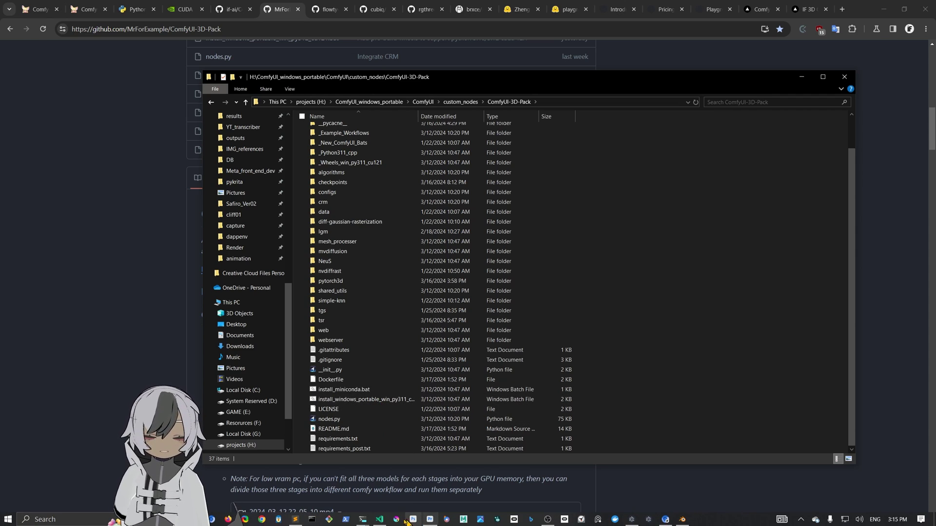
mouse_move(364, 522)
click(383, 500)
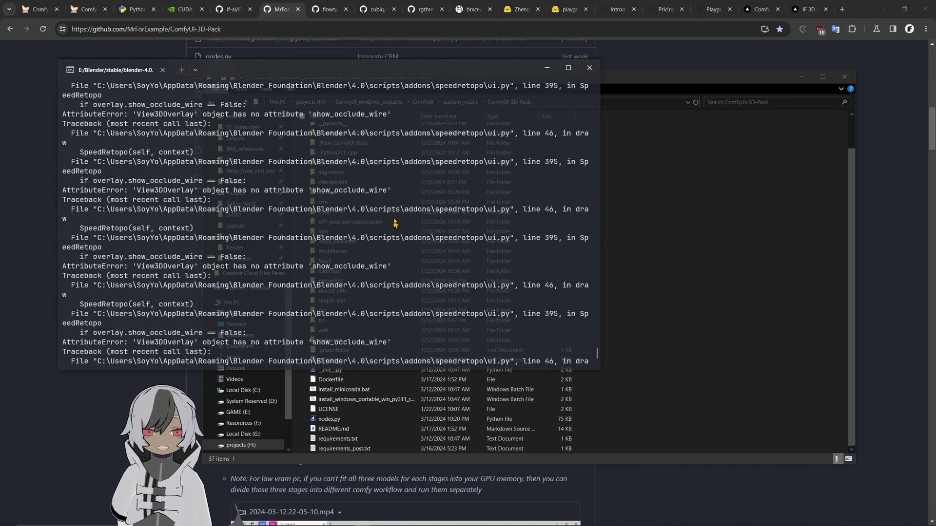
mouse_move(410, 525)
mouse_move(363, 520)
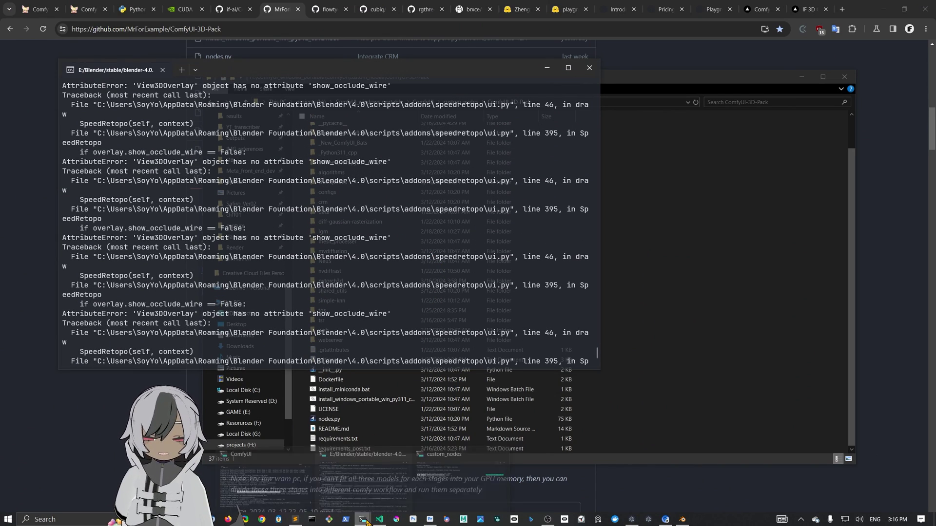
click(546, 67)
mouse_move(355, 522)
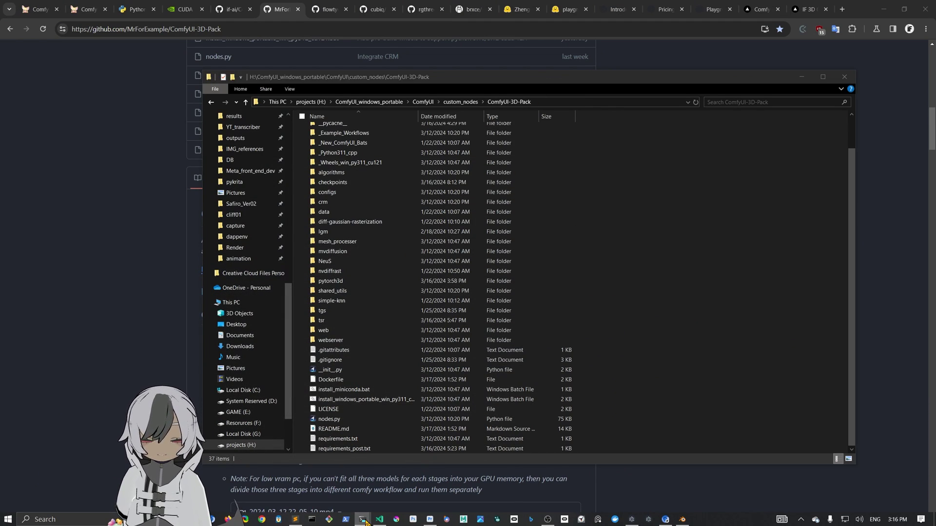
click(430, 497)
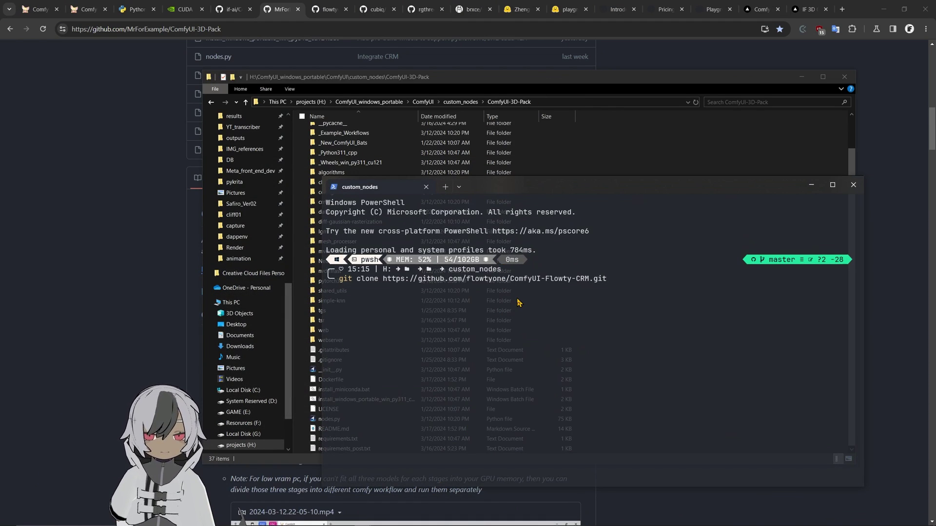
click(856, 187)
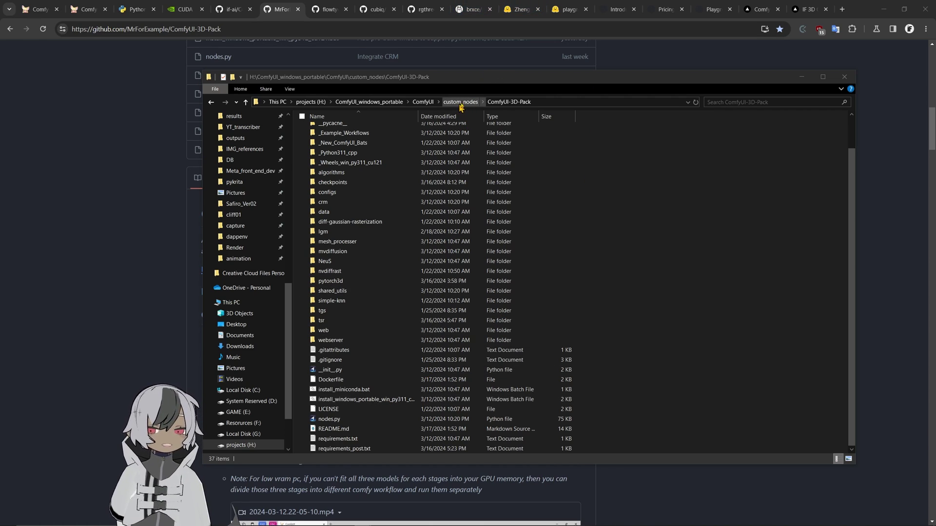
- Hide File Explorer and flip through the ComfyUI-IF_AI_tools and ComfyUI-3D-Pack repository pages
click(802, 75)
click(234, 10)
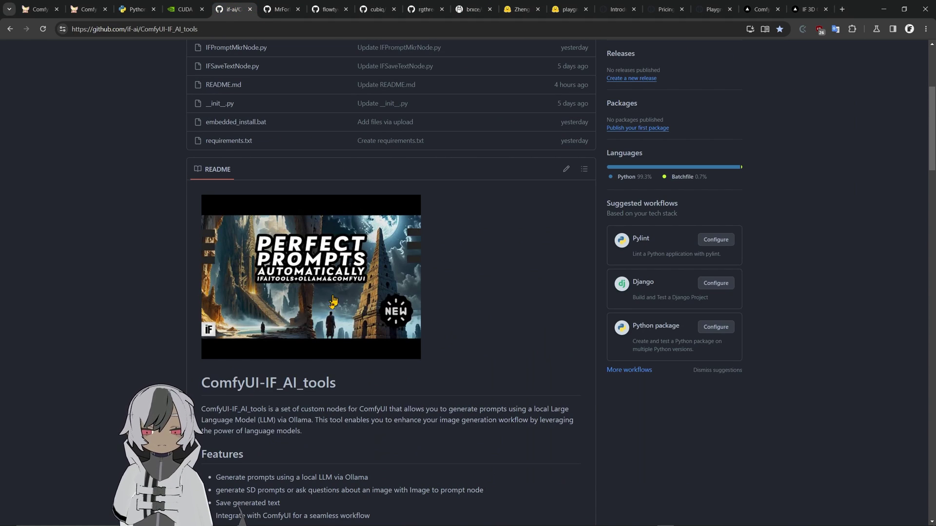
click(276, 10)
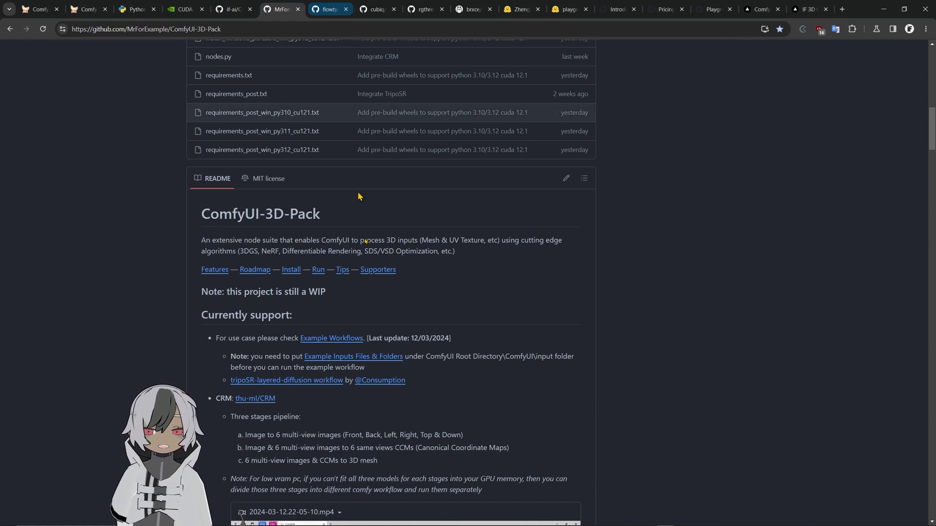
scroll(359, 198, down, 15)
scroll(381, 366, down, 15)
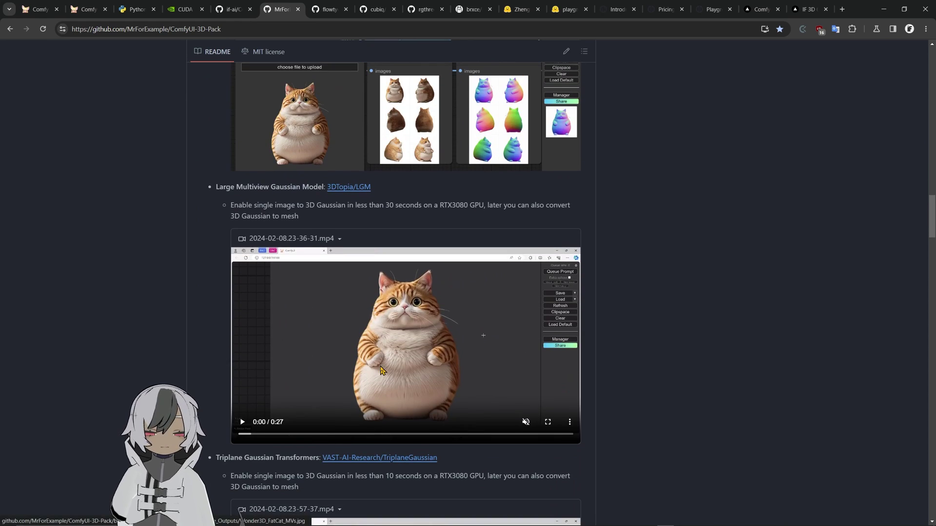
scroll(419, 275, up, 7)
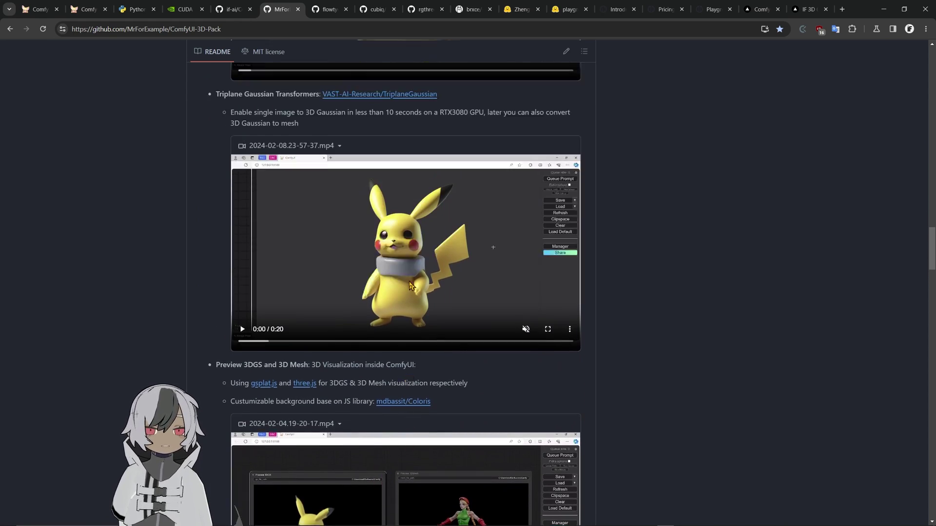
- Open the ComfyUI-Flowty-CRM repository and scroll to its README Installation section
click(314, 9)
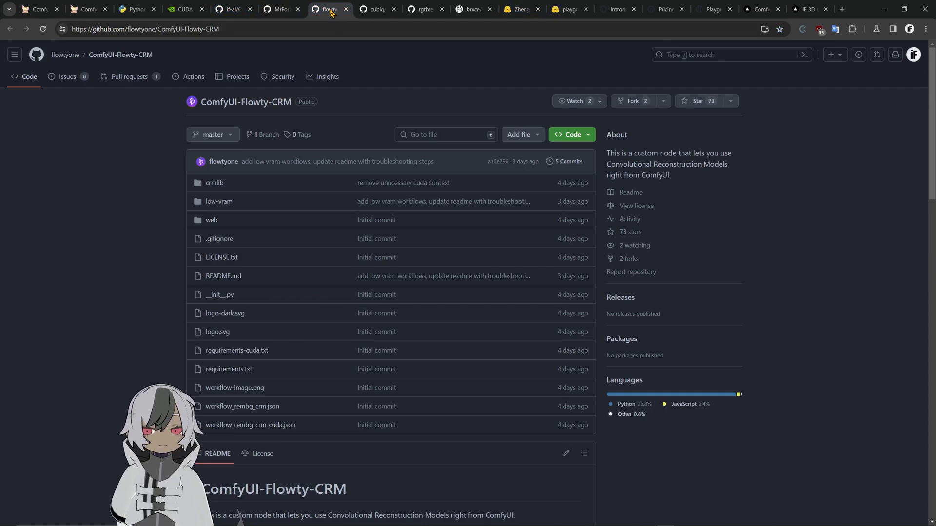
scroll(328, 282, down, 5)
scroll(432, 359, down, 15)
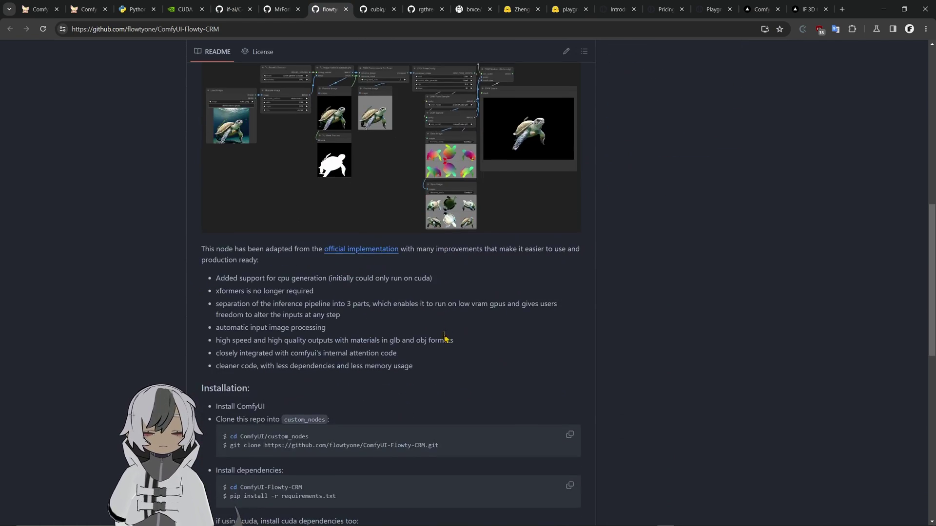
scroll(217, 356, up, 5)
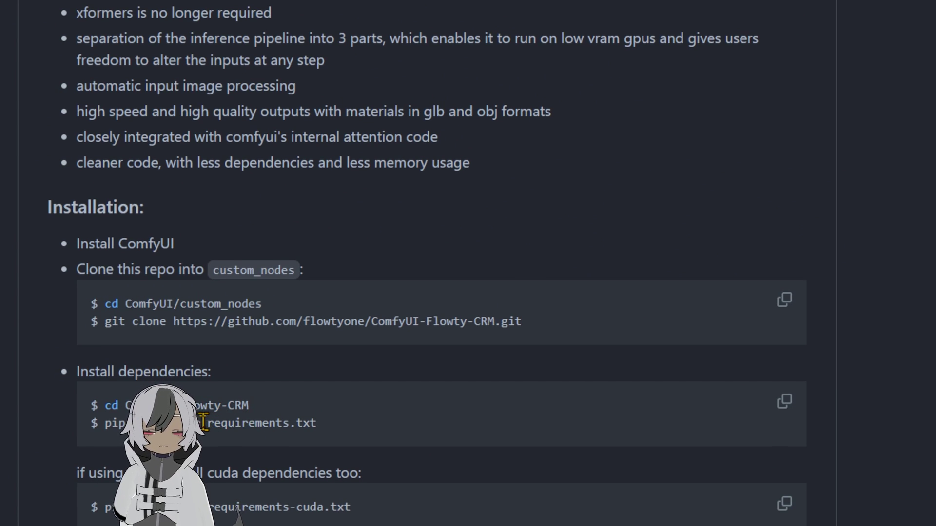
scroll(370, 419, down, 2)
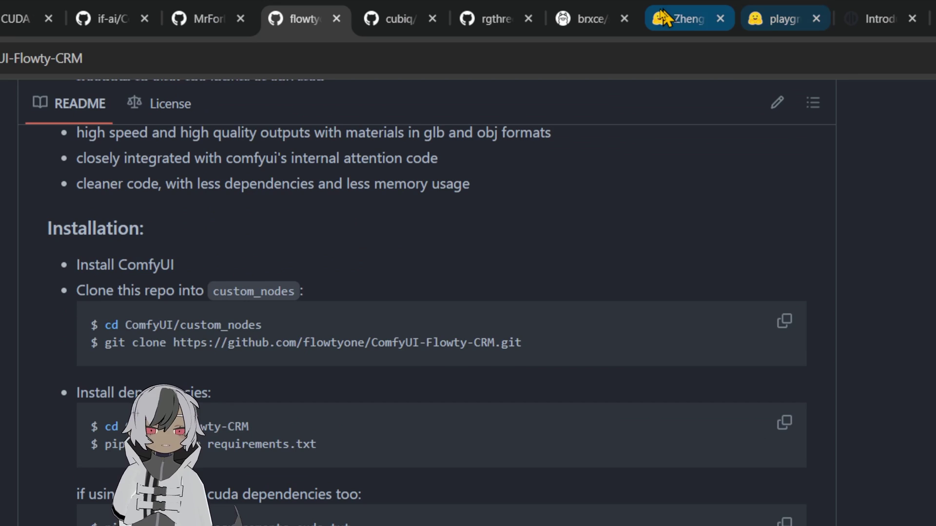
- Open the Zhengyi/CRM files on Hugging Face and the local E:\models\checkpoints folder
click(683, 17)
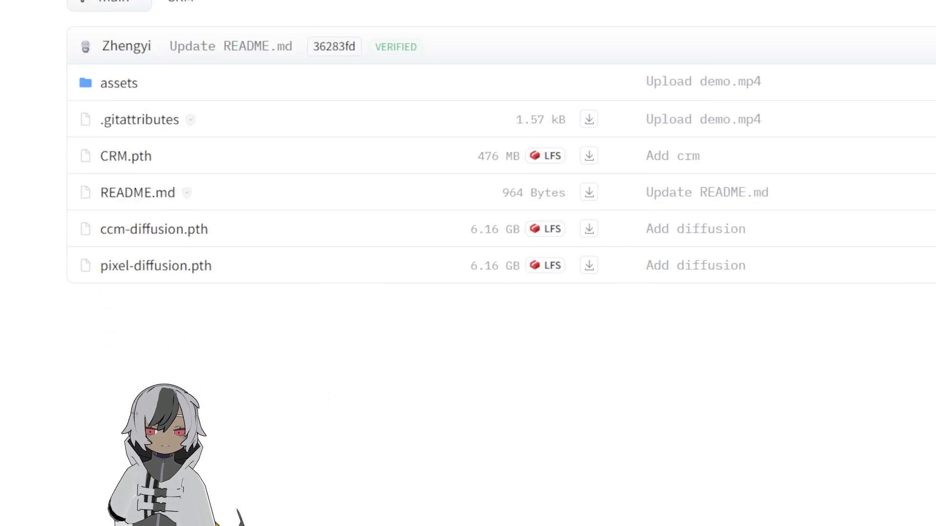
click(106, 513)
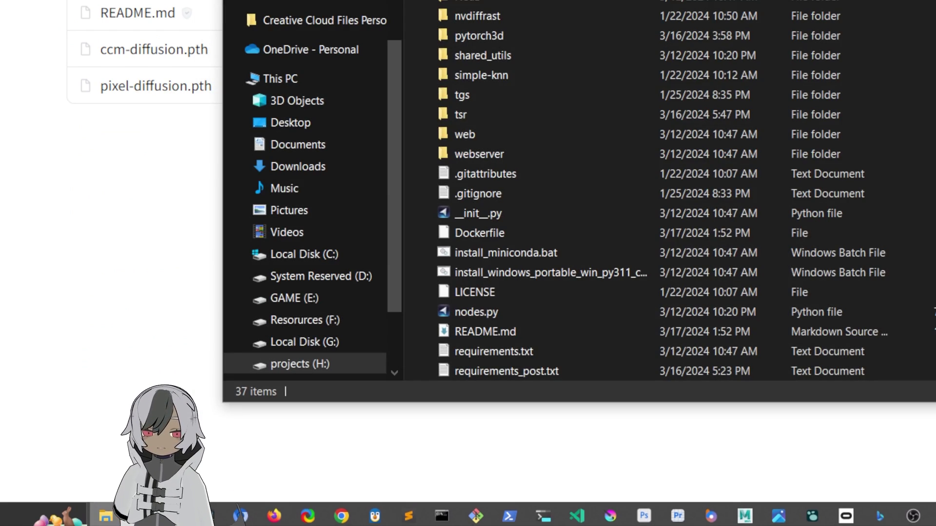
drag(400, 427, 406, 97)
click(302, 312)
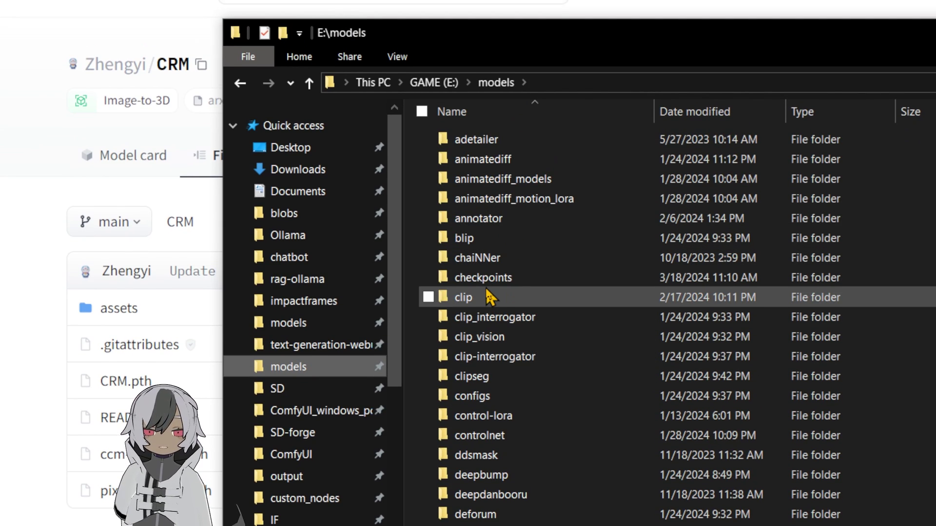
double_click(487, 279)
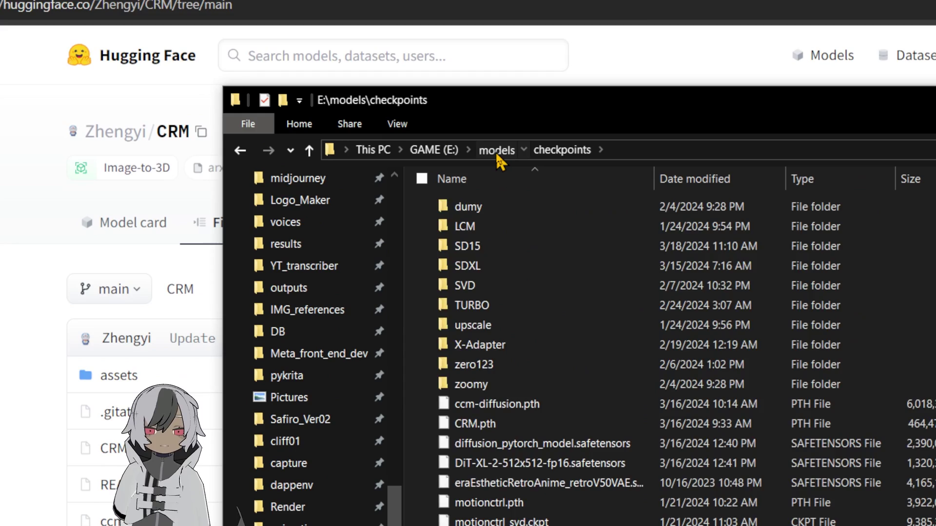
- Check the local vae folder, hide Explorer, and return to the ComfyUI-3D-Pack README
click(497, 155)
scroll(545, 428, down, 13)
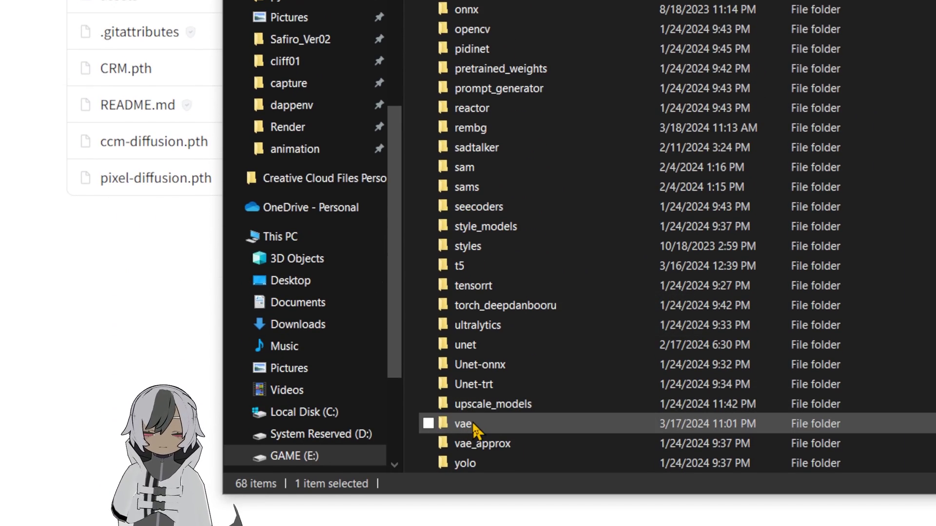
double_click(473, 422)
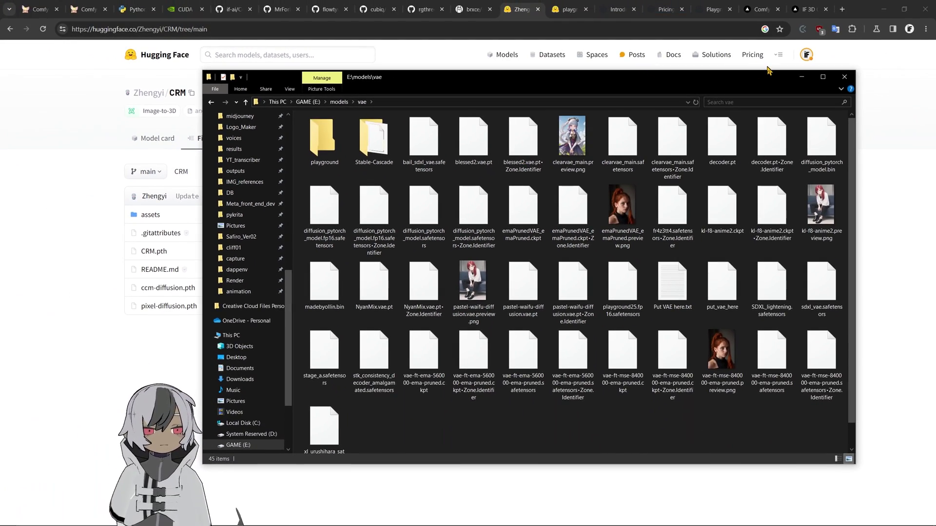
click(800, 78)
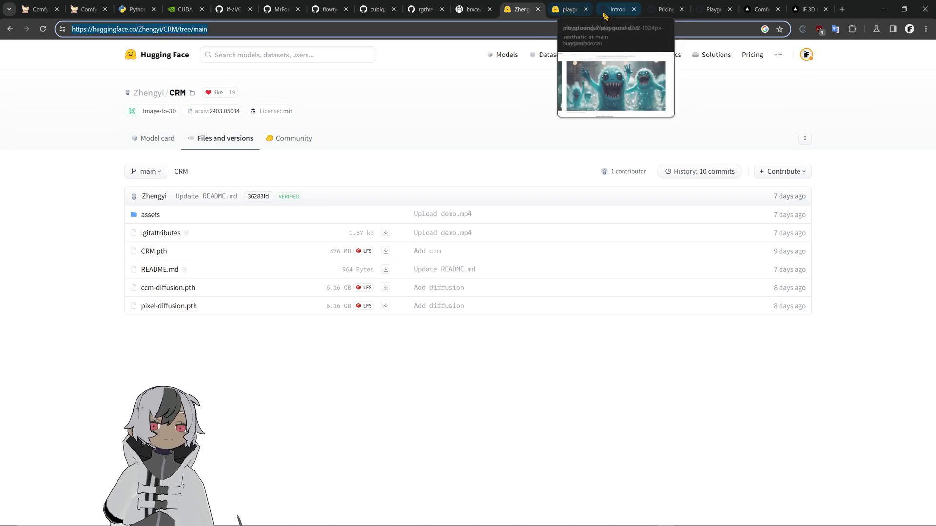
click(277, 9)
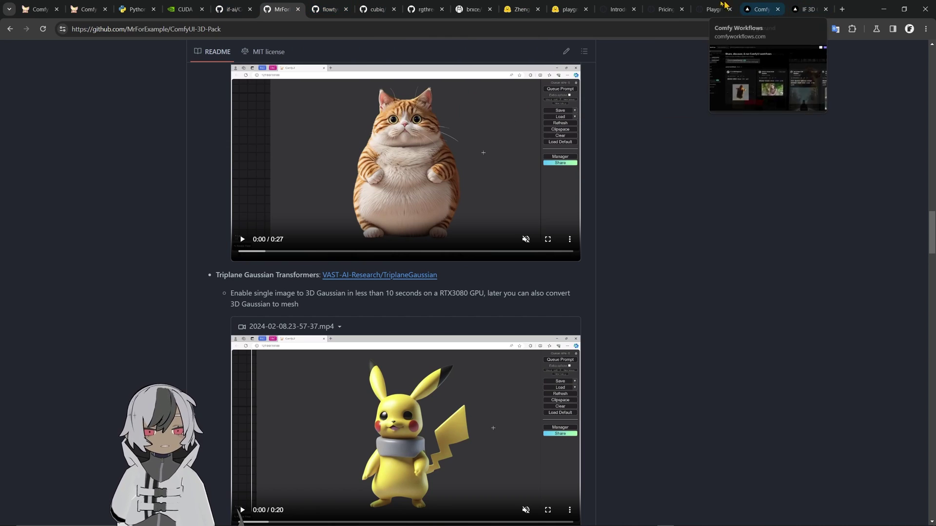
- Open the IF 3D CRM Playground workflow page on Comfy Workflows and scroll through it
click(760, 9)
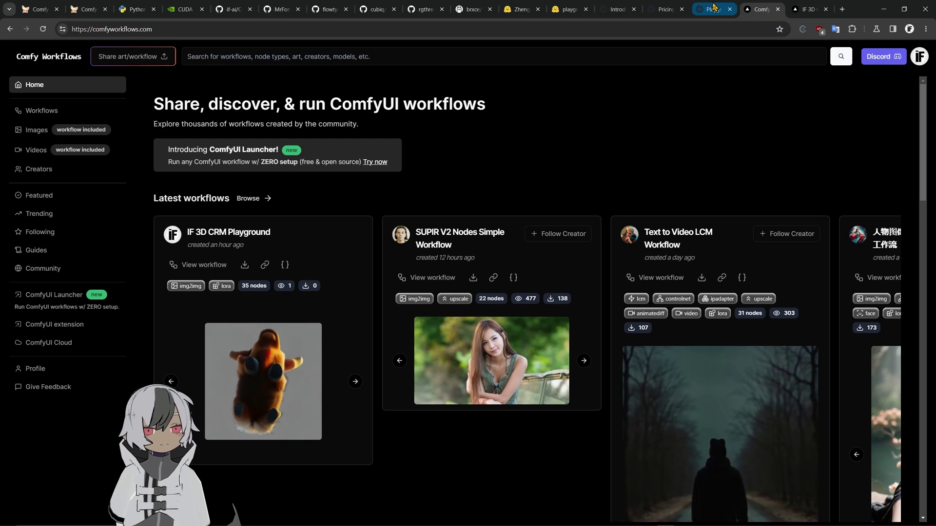
click(799, 11)
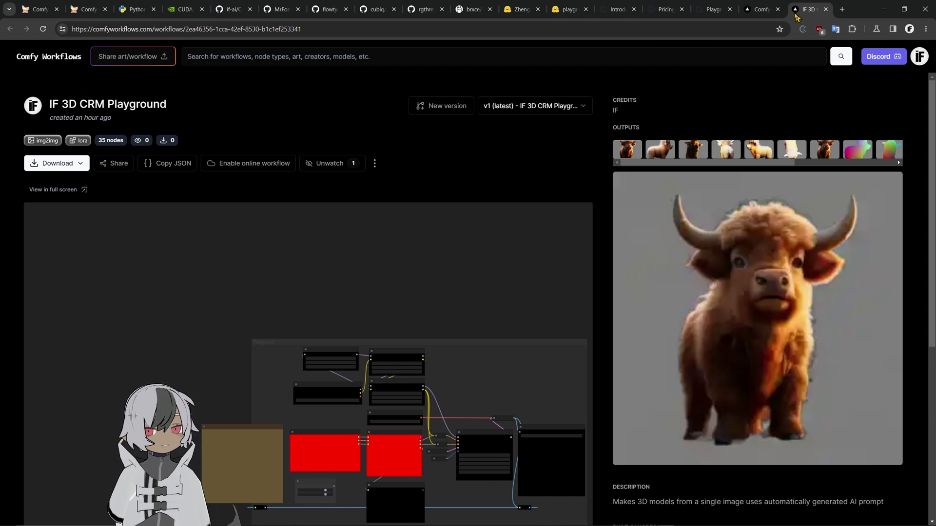
scroll(632, 295, down, 6)
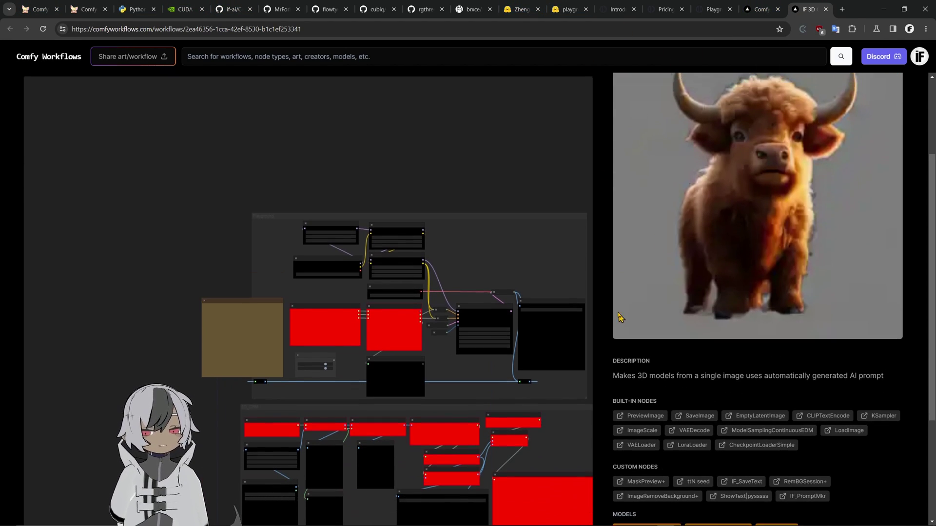
scroll(632, 294, up, 6)
scroll(478, 273, down, 3)
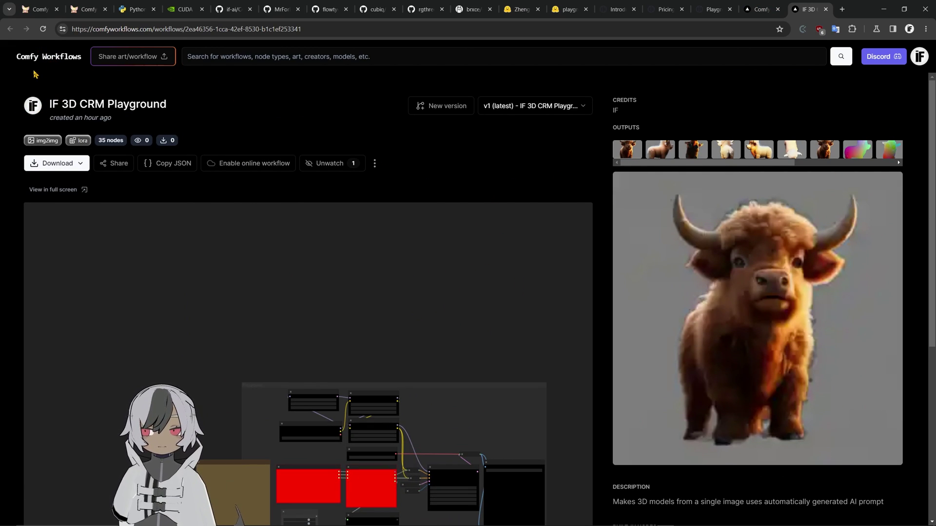
- Open the creator's profile and page through the Alternative workflow and bull model previews
click(31, 109)
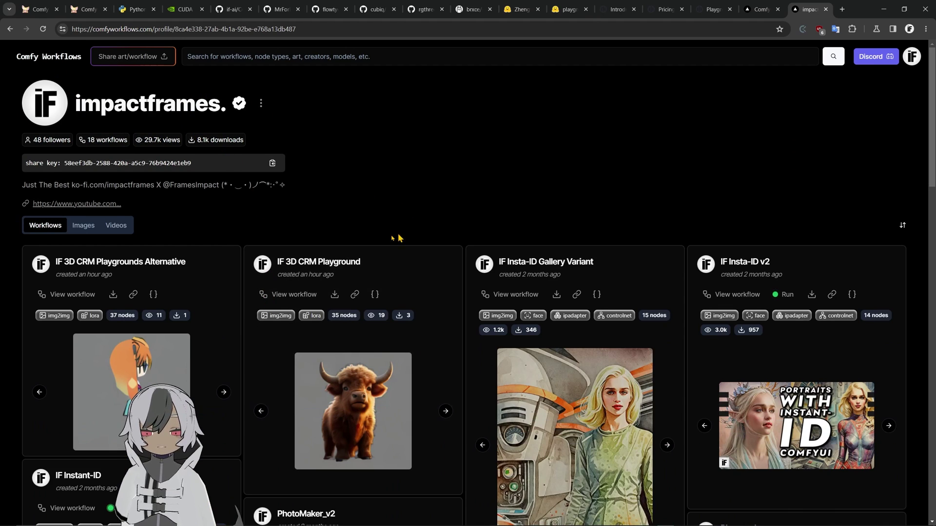
scroll(220, 222, down, 4)
click(224, 212)
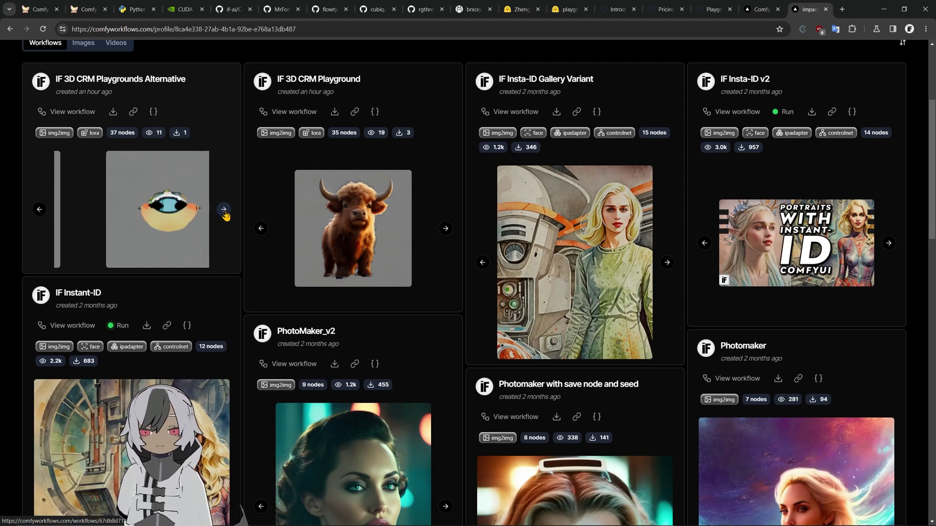
click(224, 211)
click(224, 211)
click(223, 210)
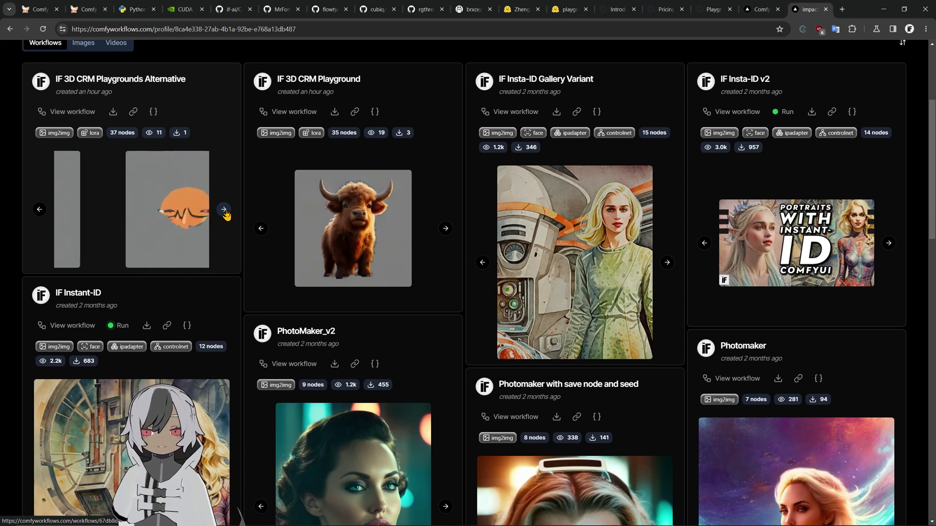
click(224, 210)
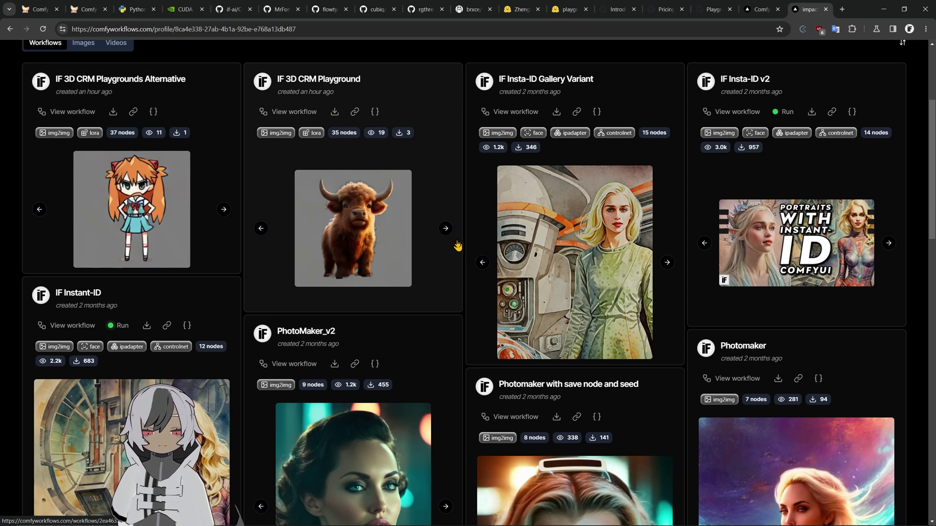
click(446, 229)
click(446, 229)
click(445, 229)
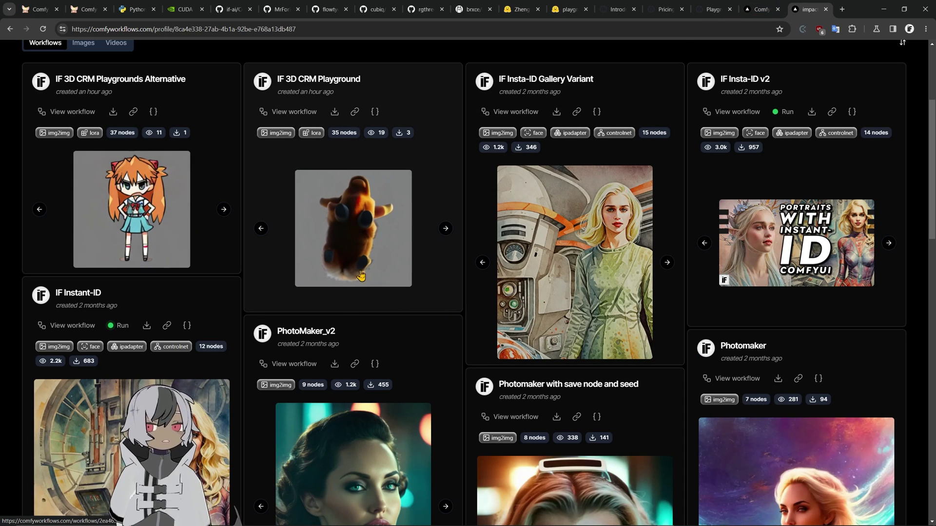